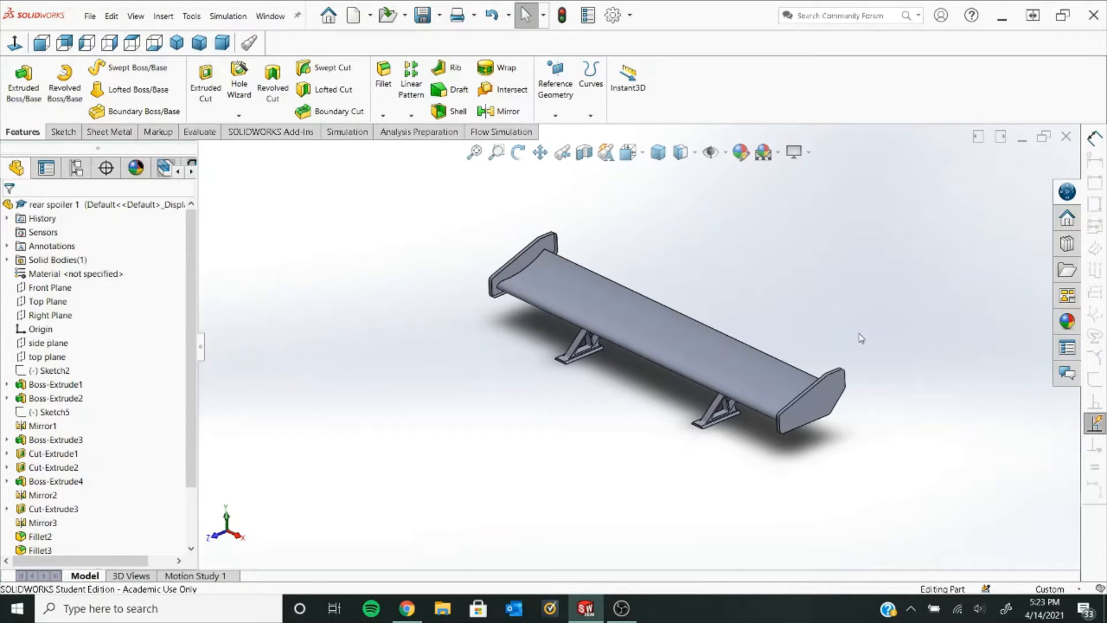
- Switch to the Flow Simulation tab and check which CommandManager tabs are enabled
left_click(518, 133)
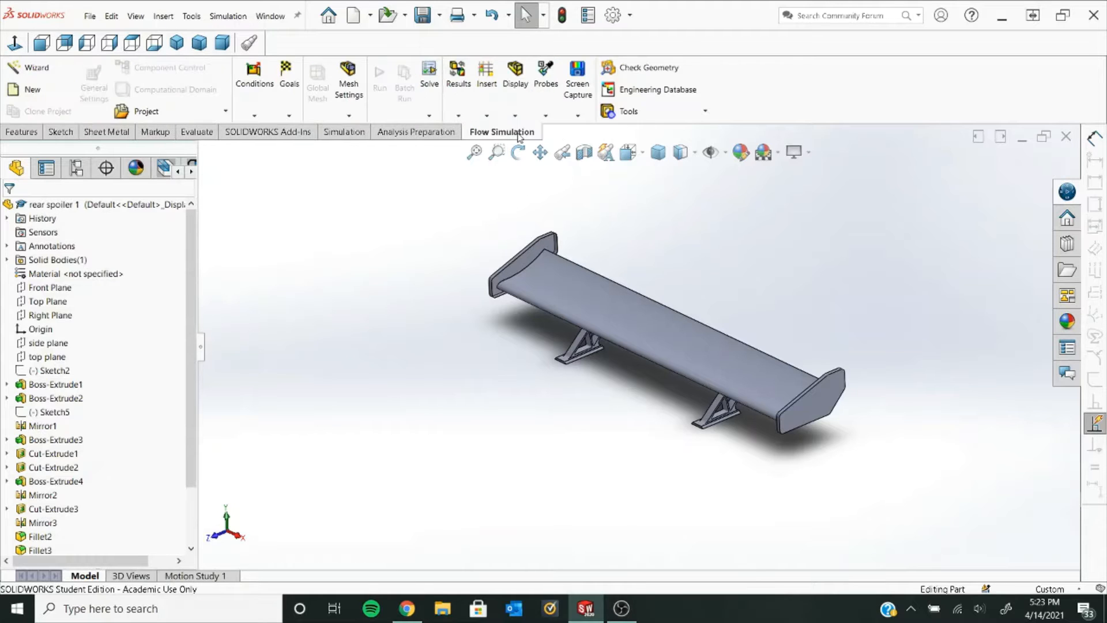
right_click(806, 85)
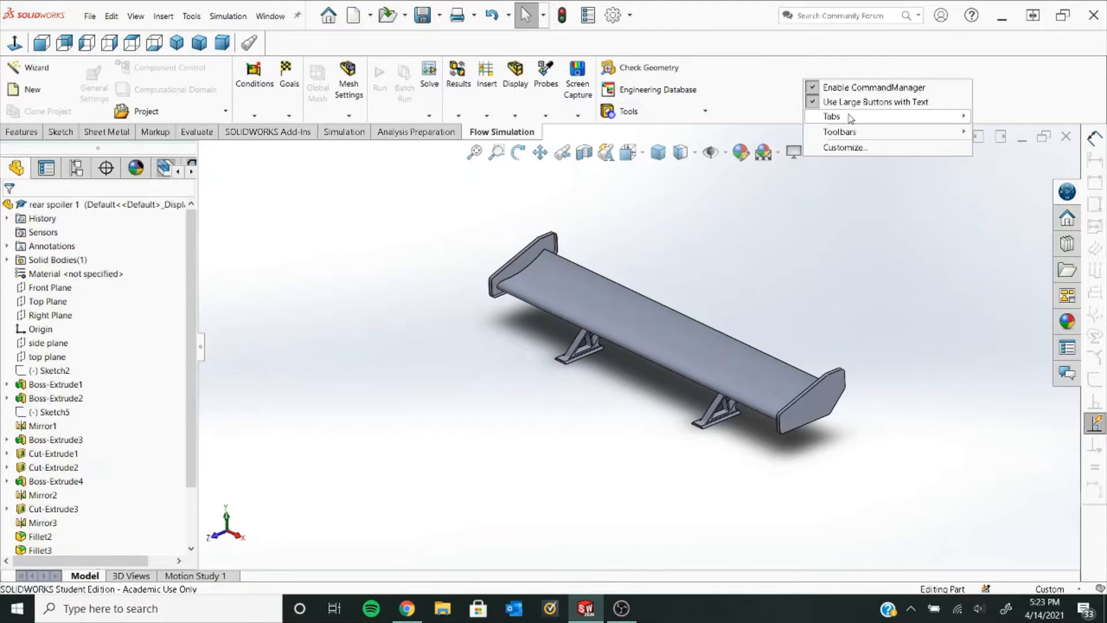
mouse_move(850, 118)
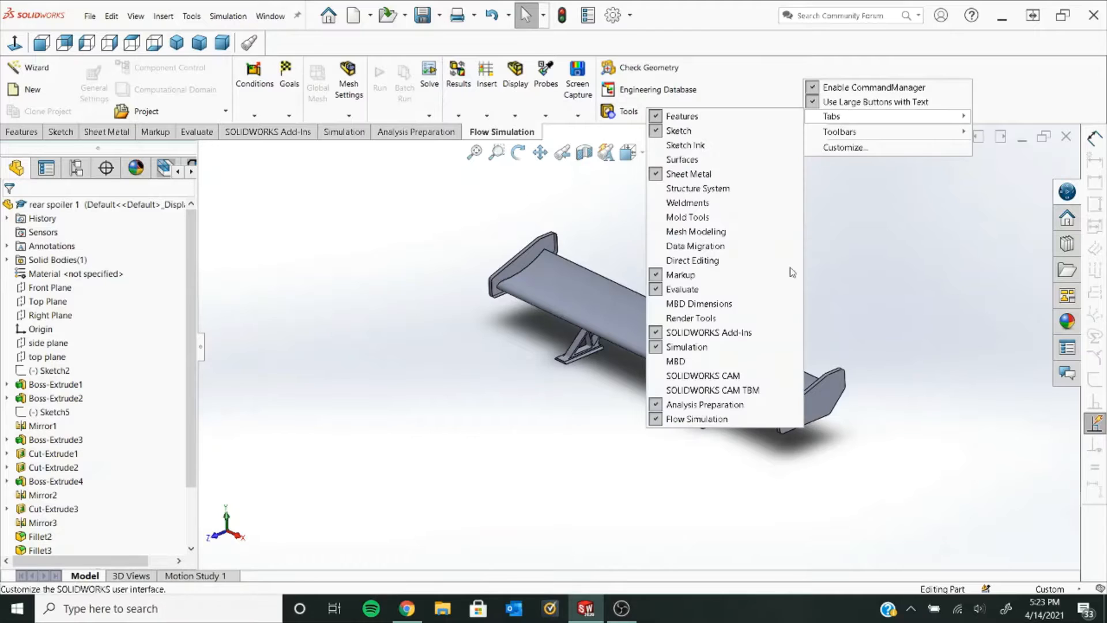
left_click(307, 215)
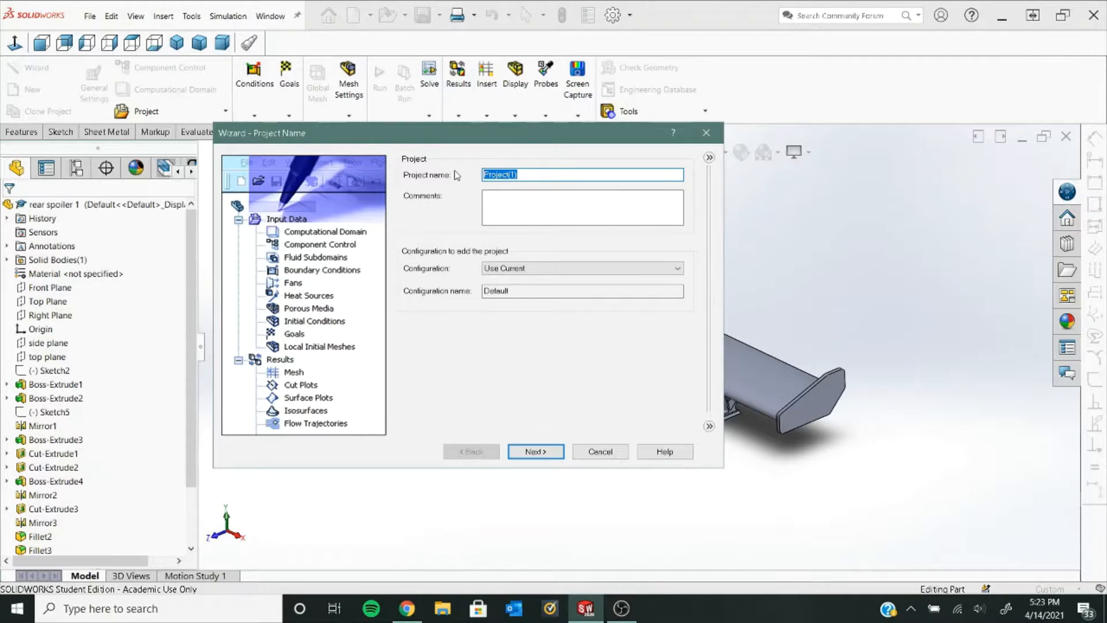
- Name the project 'External flow' and choose the SI (m-kg-s) unit system
type("External flow")
left_click(536, 451)
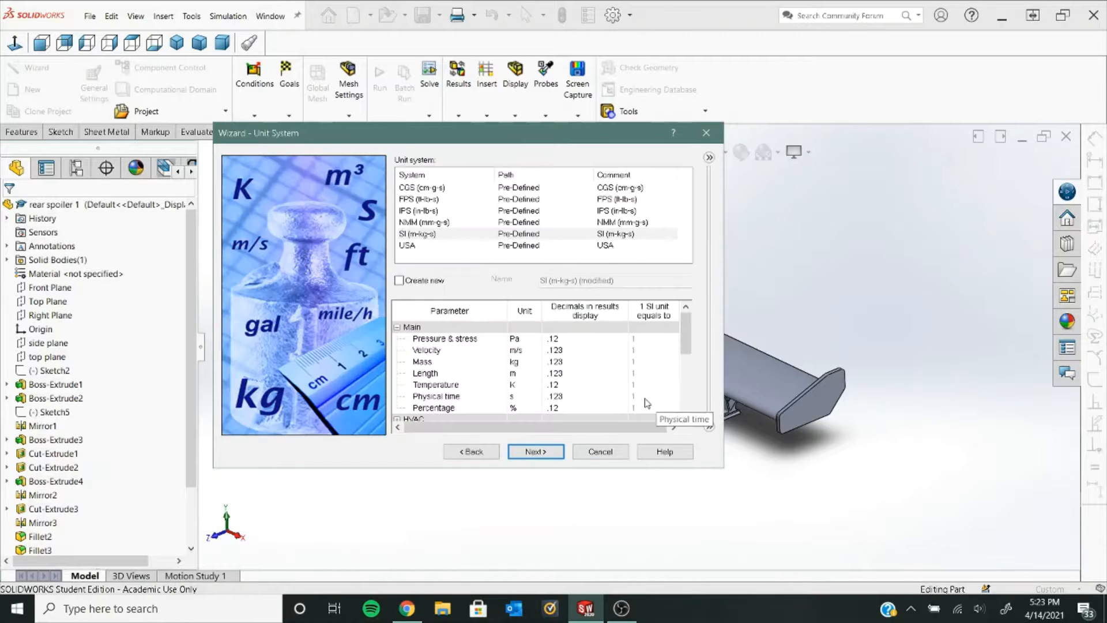
left_click(493, 235)
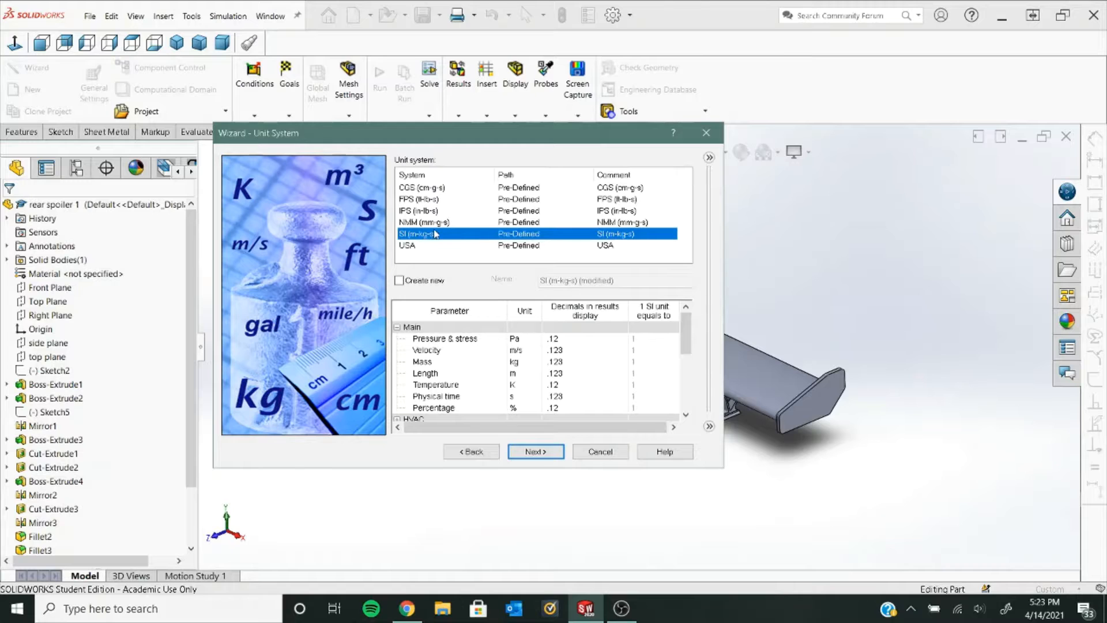
scroll(561, 350, "down", 1)
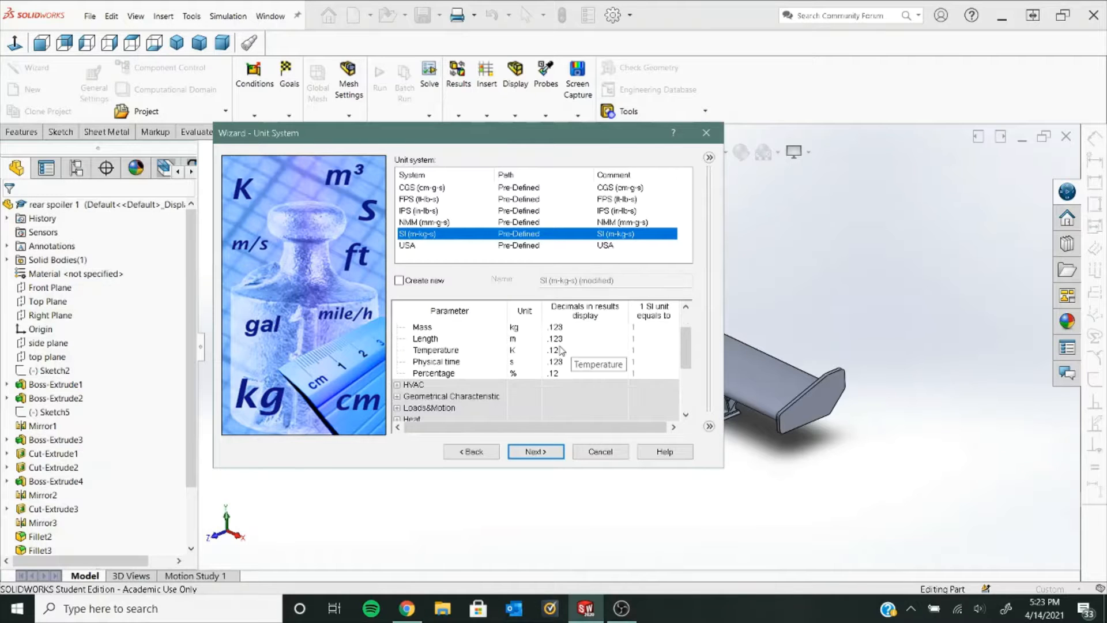
scroll(546, 354, "up", 1)
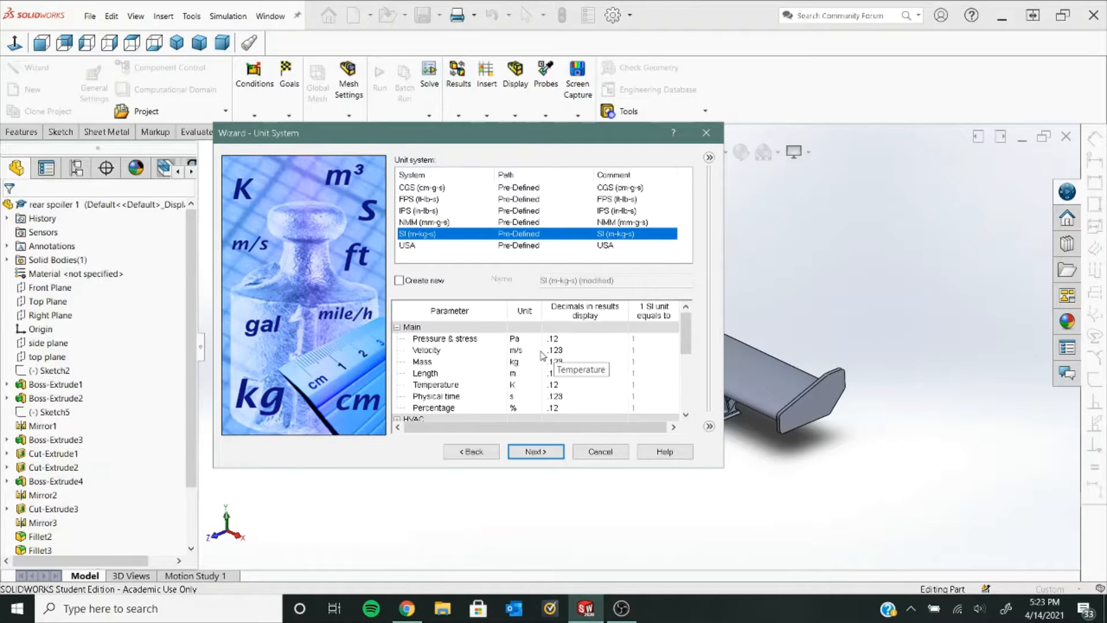
left_click(533, 451)
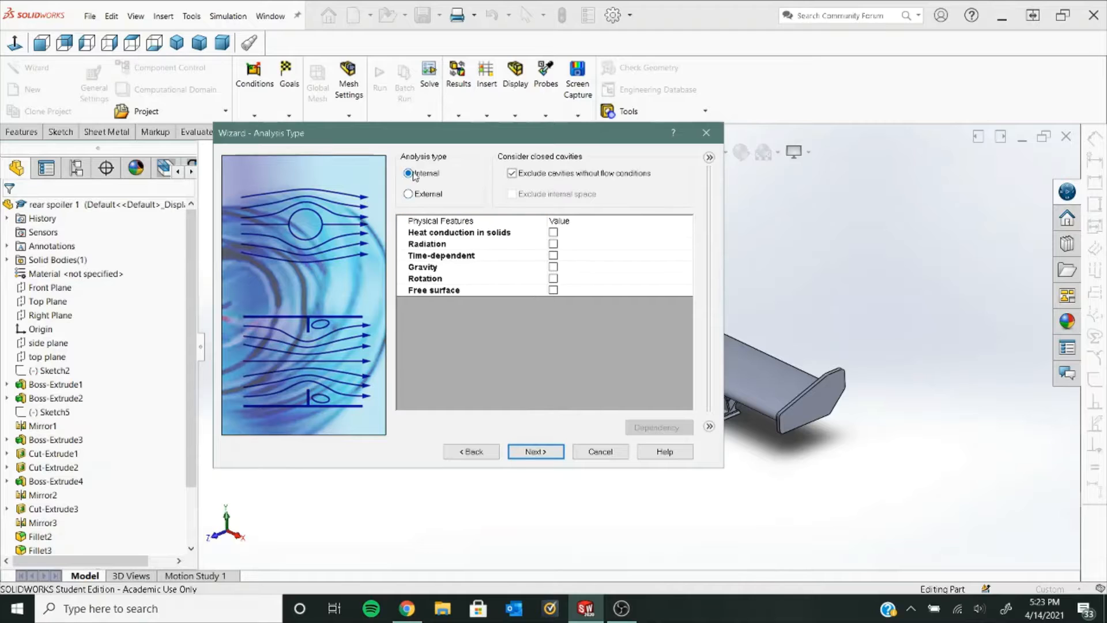
- Make the analysis External, excluding cavities and internal space, with gravity enabled and Z set to 0
left_click(409, 194)
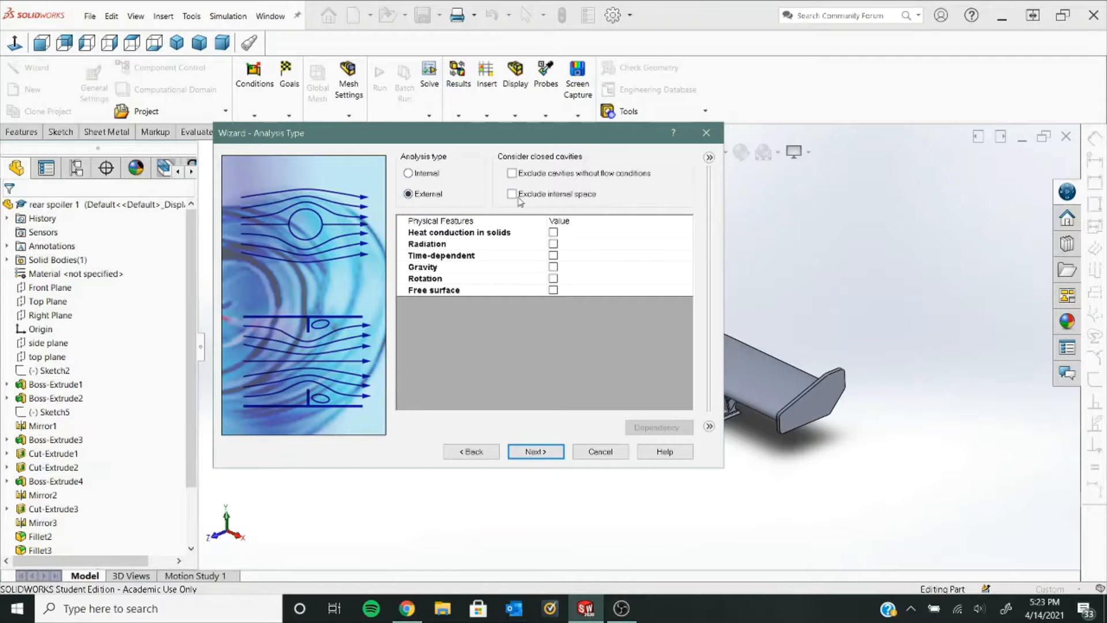
left_click(512, 174)
left_click(513, 195)
left_click(553, 267)
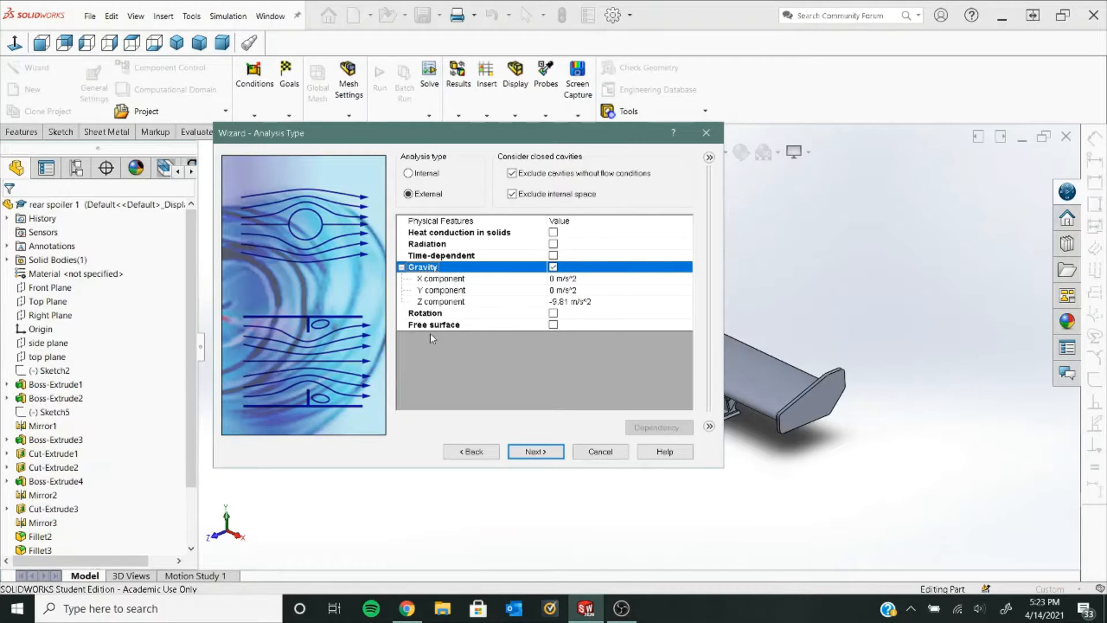
left_click(564, 302)
double_click(569, 300)
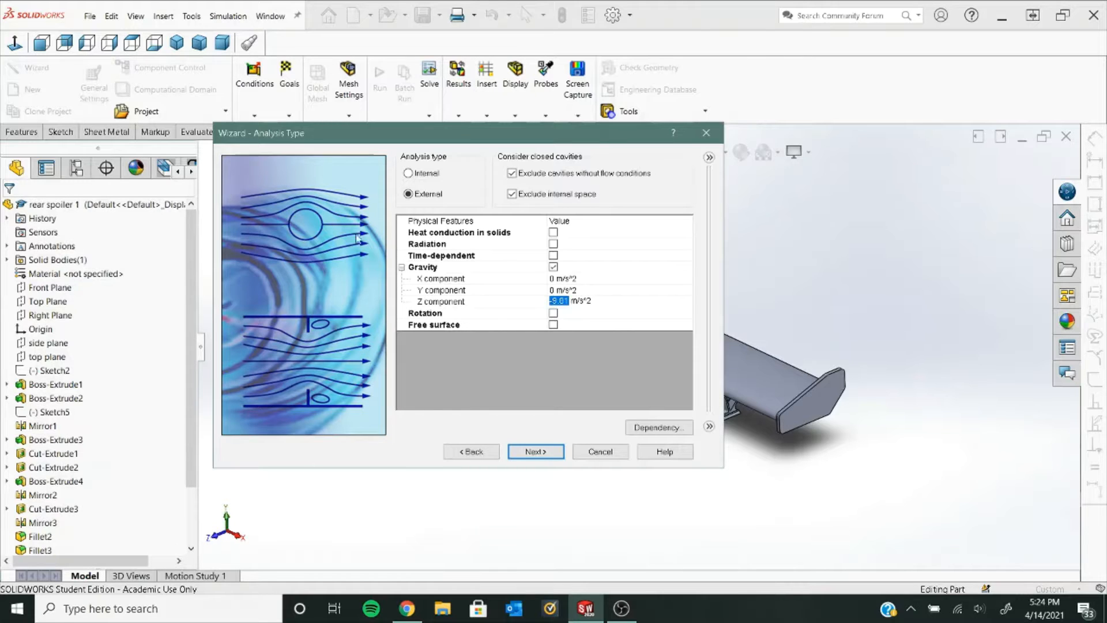
left_click_drag(398, 132, 185, 49)
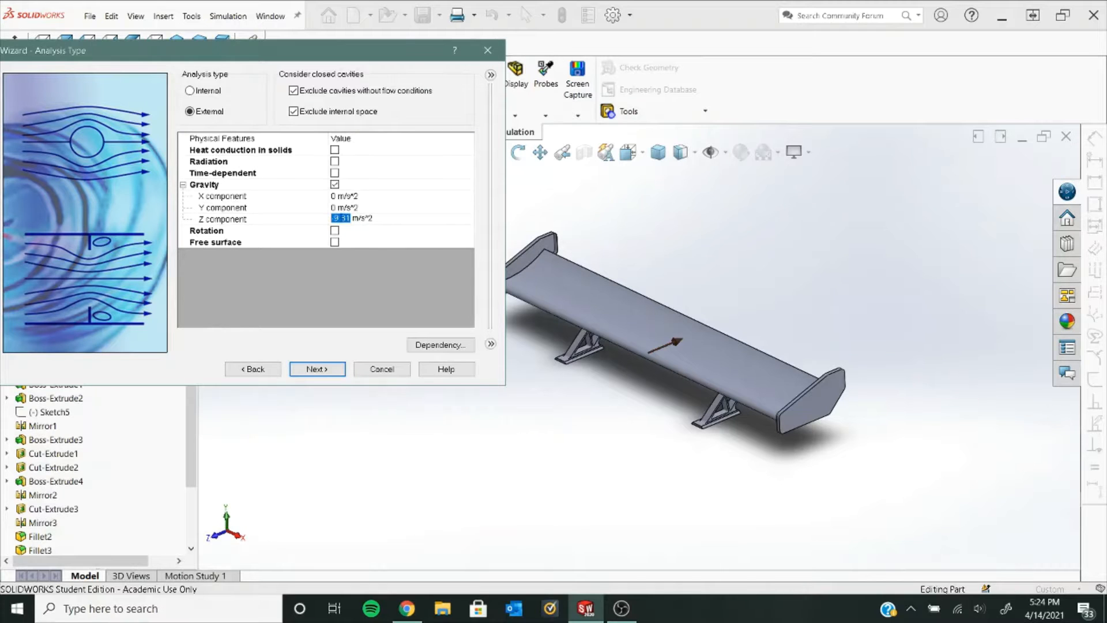
type("0")
left_click(337, 210)
- Set gravity Y to -9.81 and add Air from Gases as the project fluid
type("-9.81")
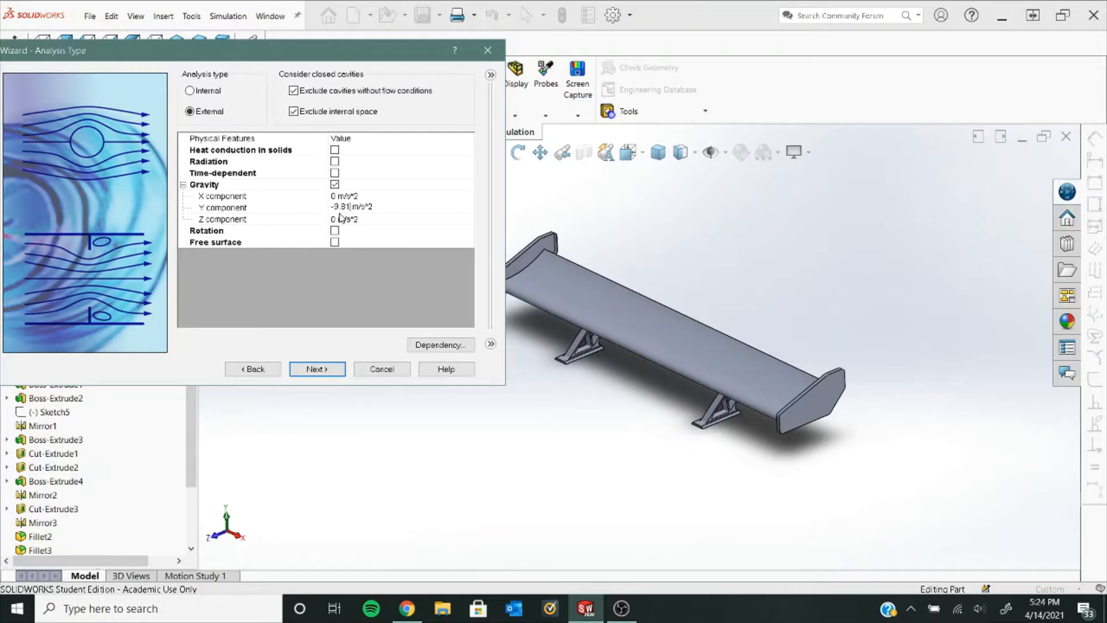
left_click(308, 368)
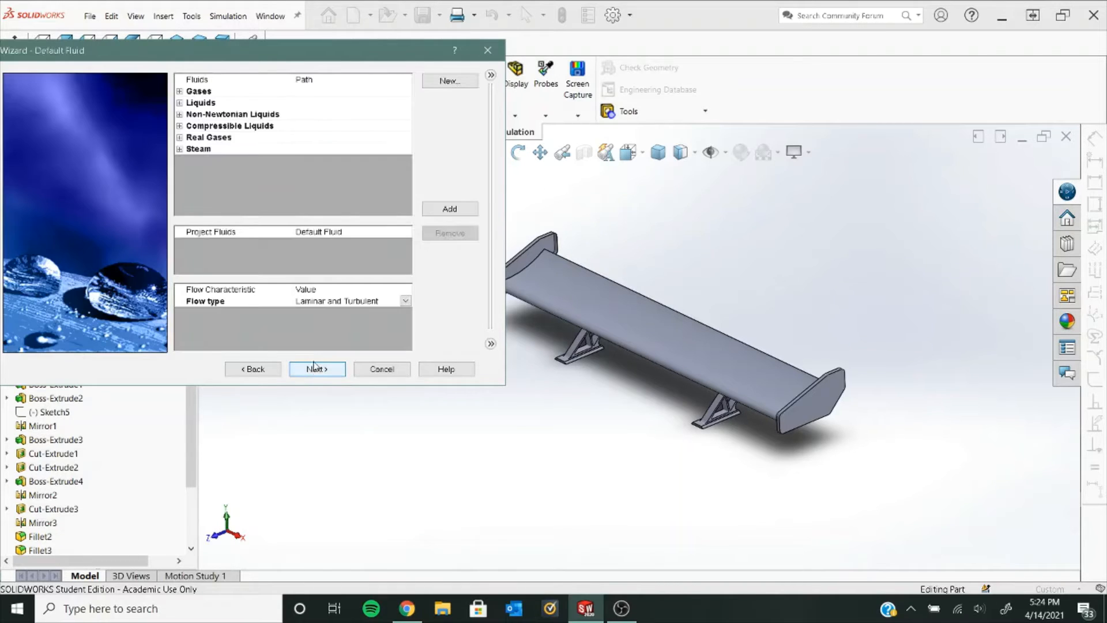
left_click(180, 92)
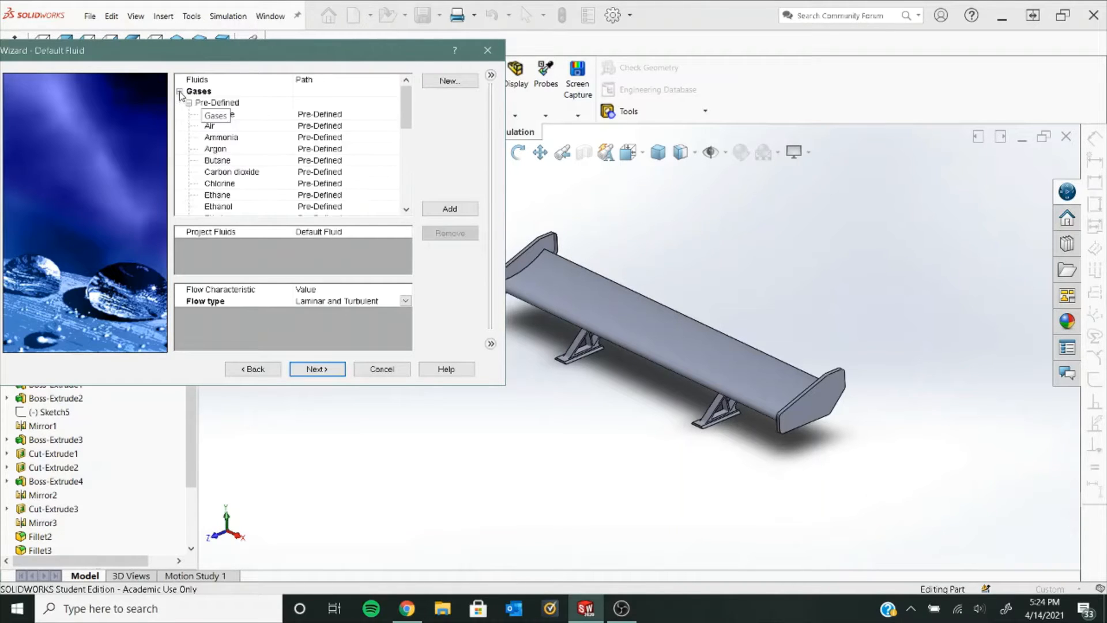
left_click(209, 125)
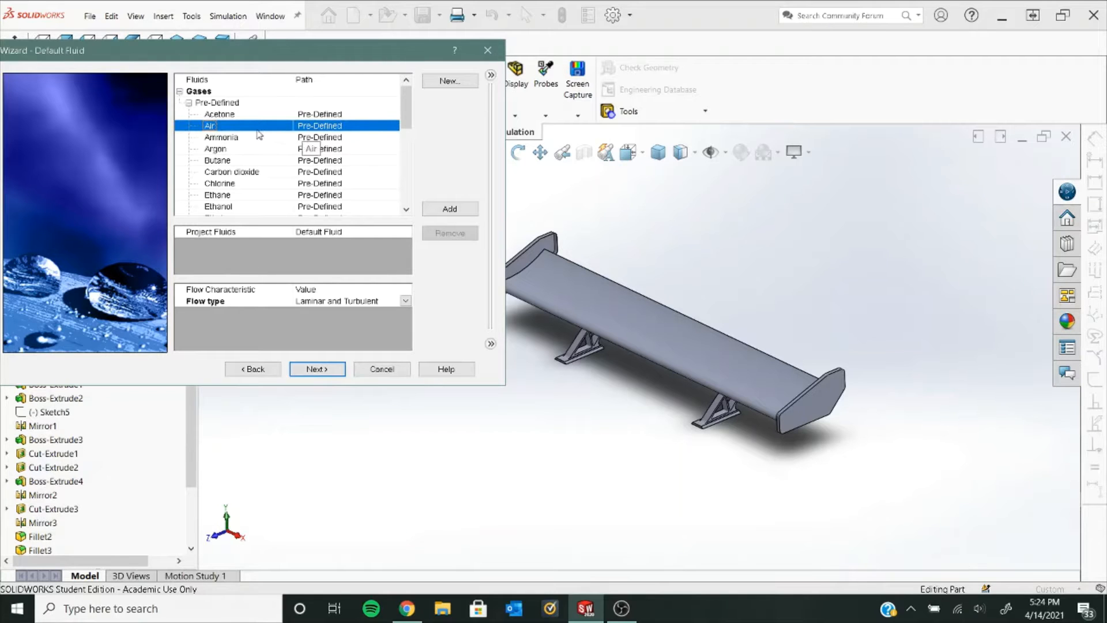
left_click(449, 209)
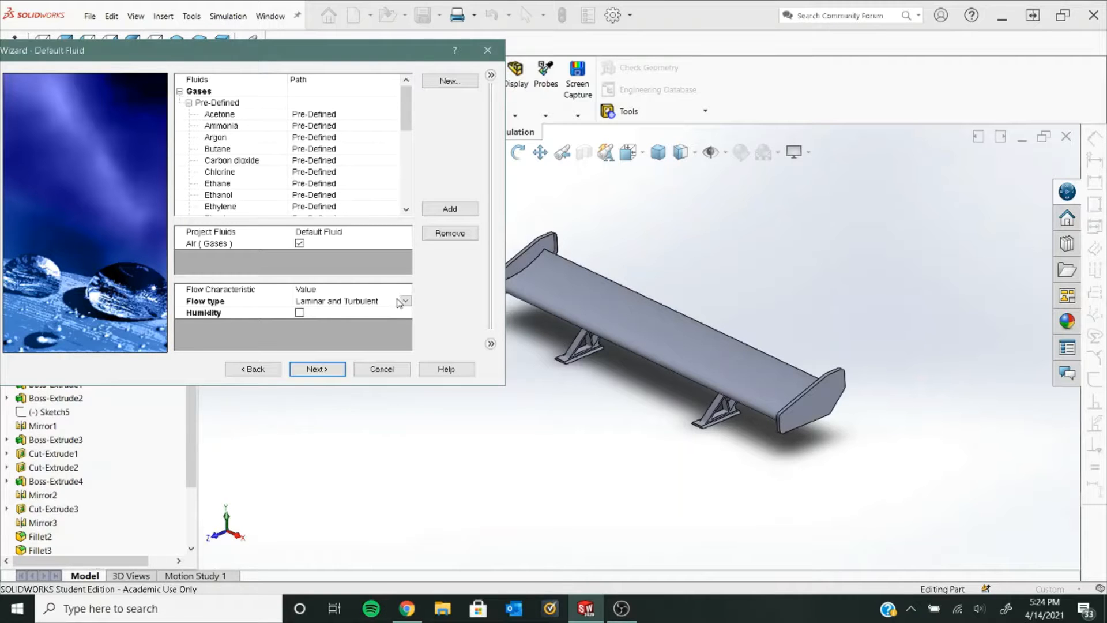
- Keep default wall conditions and set the Z-direction velocity to -80 m/s
left_click(332, 366)
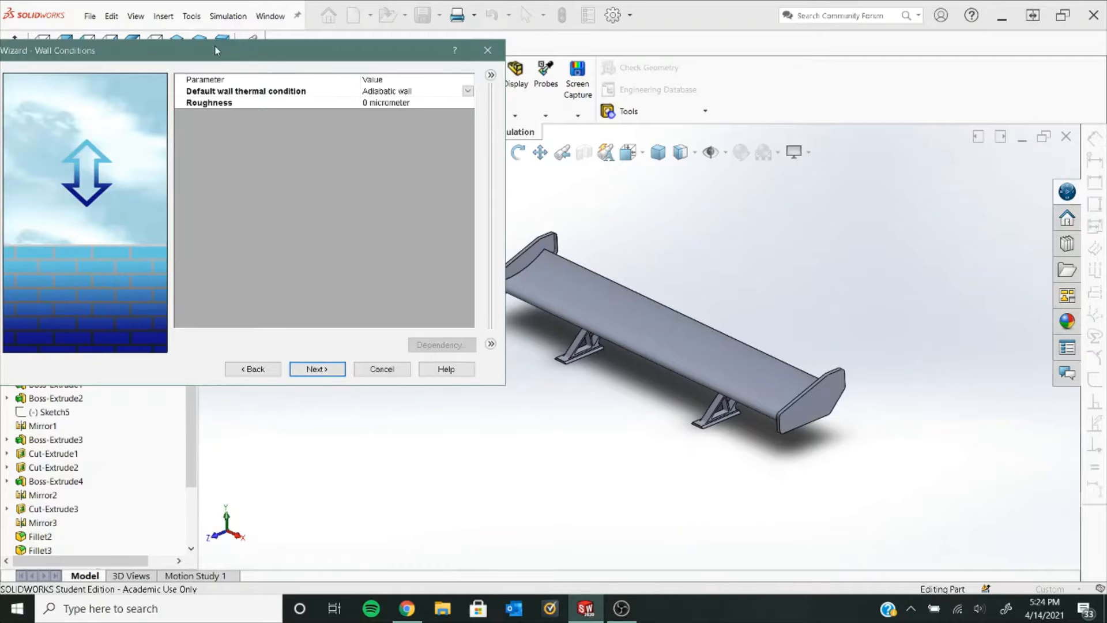
left_click_drag(216, 51, 322, 60)
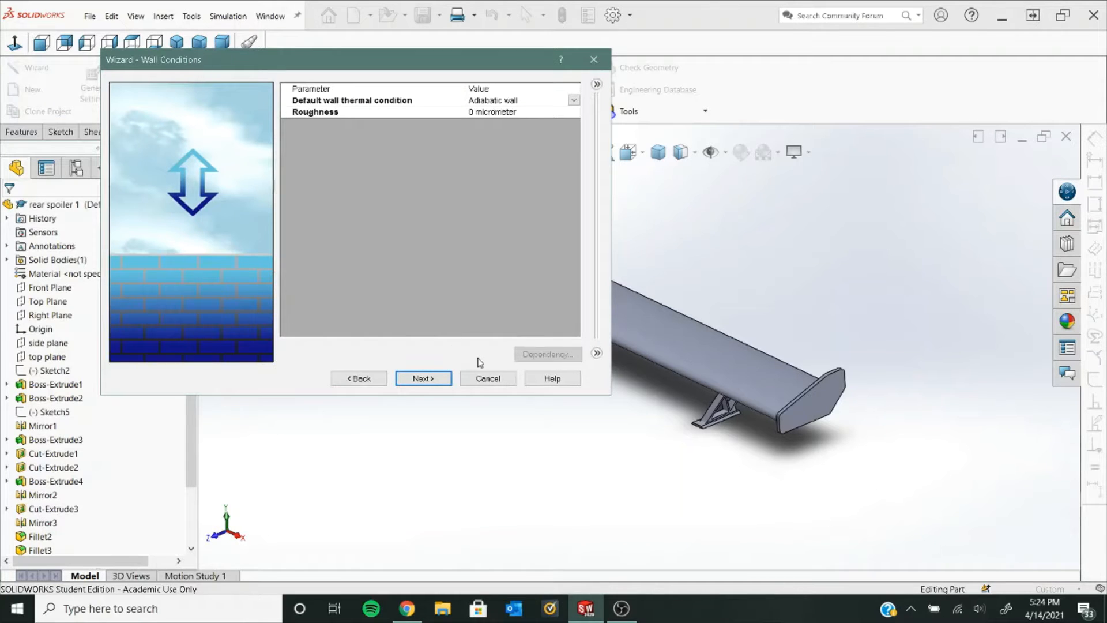
left_click(423, 379)
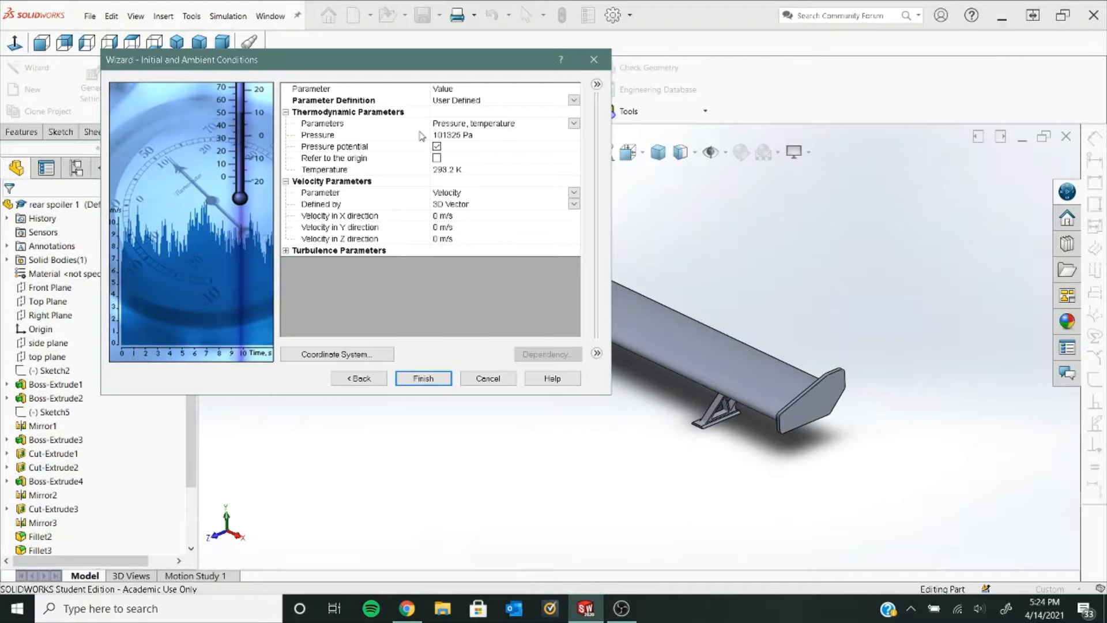
left_click(443, 239)
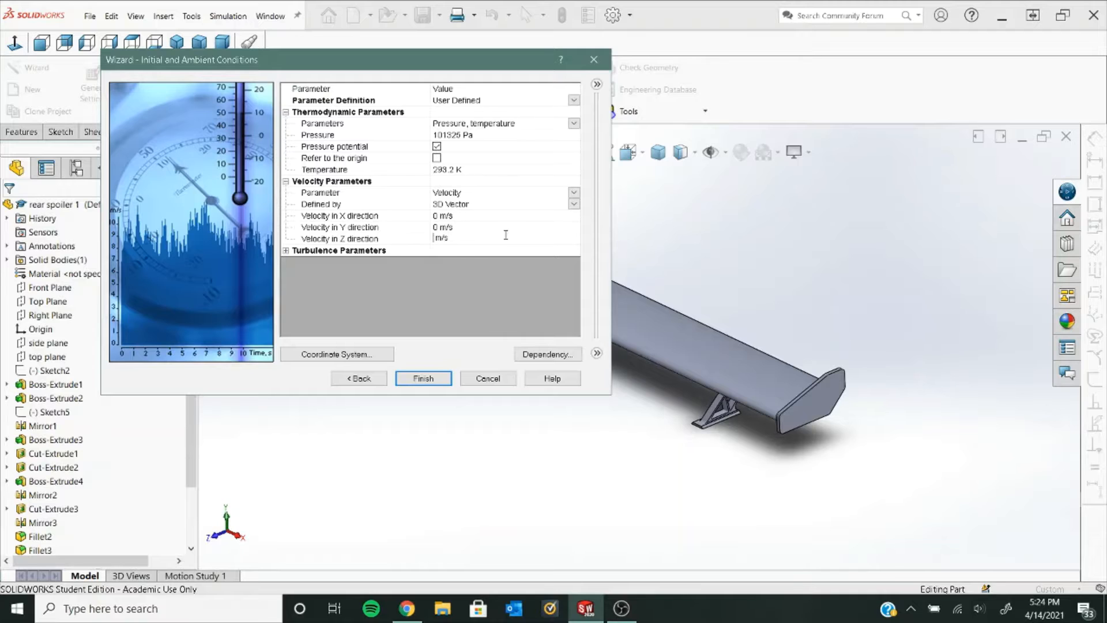
type("-80")
- Finish the wizard and drag the computational domain's Z-min boundary to about -1.64 m
left_click(433, 383)
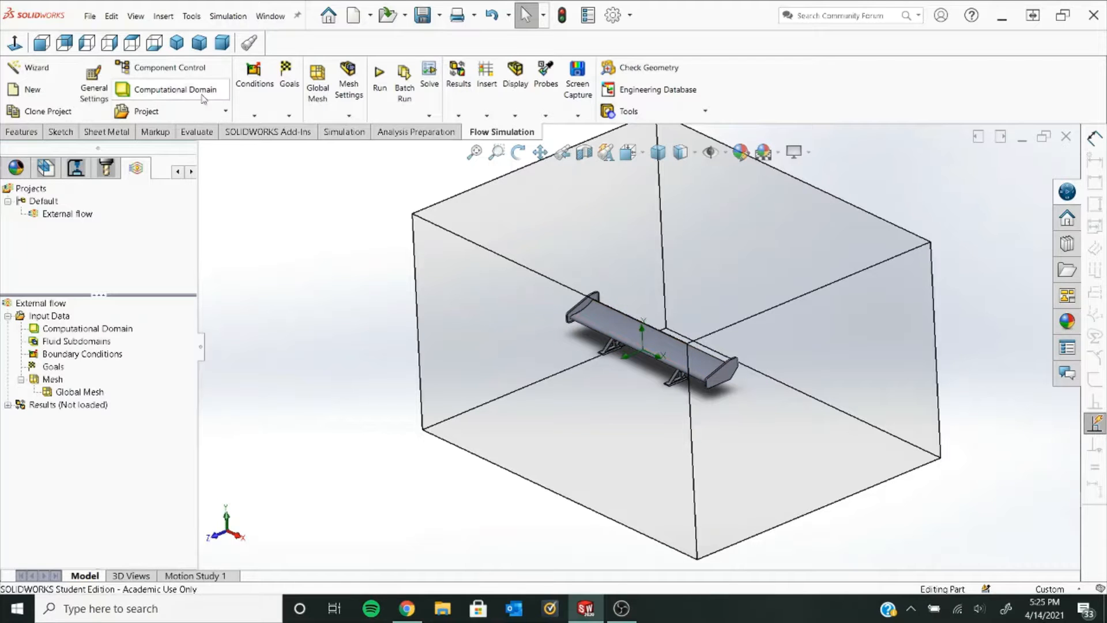
left_click(177, 89)
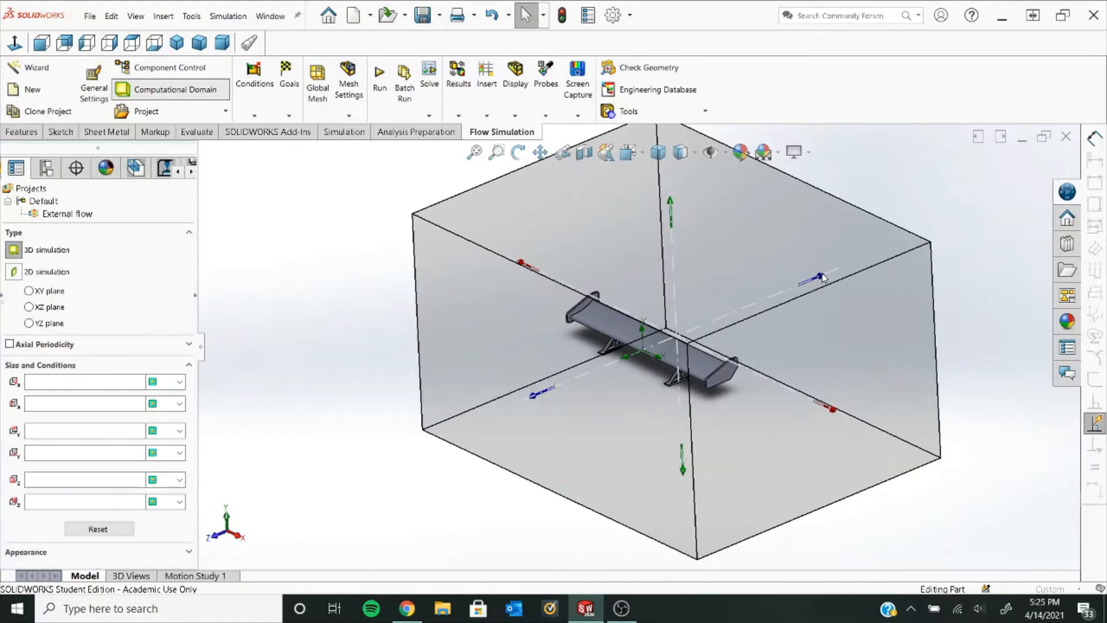
left_click_drag(823, 278, 929, 240)
left_click(981, 203)
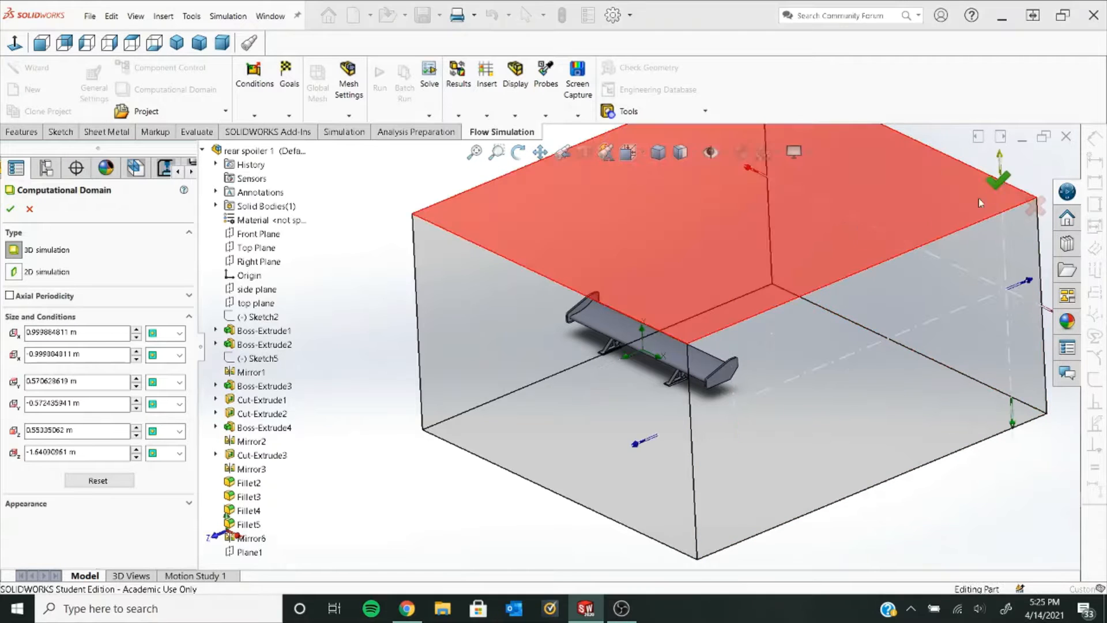
left_click(11, 210)
middle_click_drag(438, 312, 477, 298)
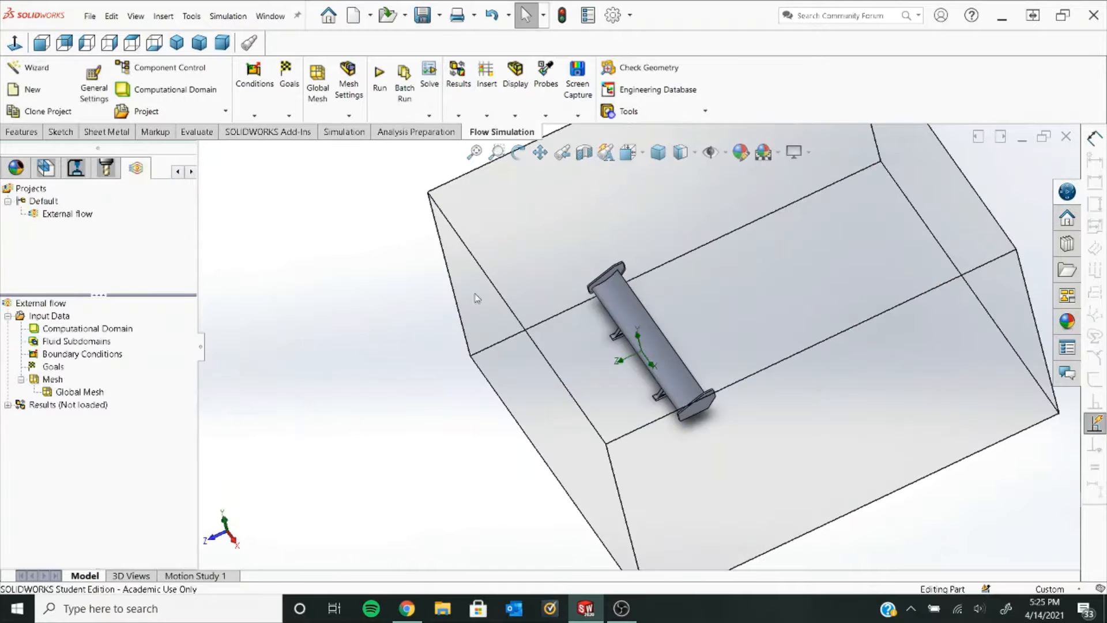
middle_click_drag(453, 402, 454, 349)
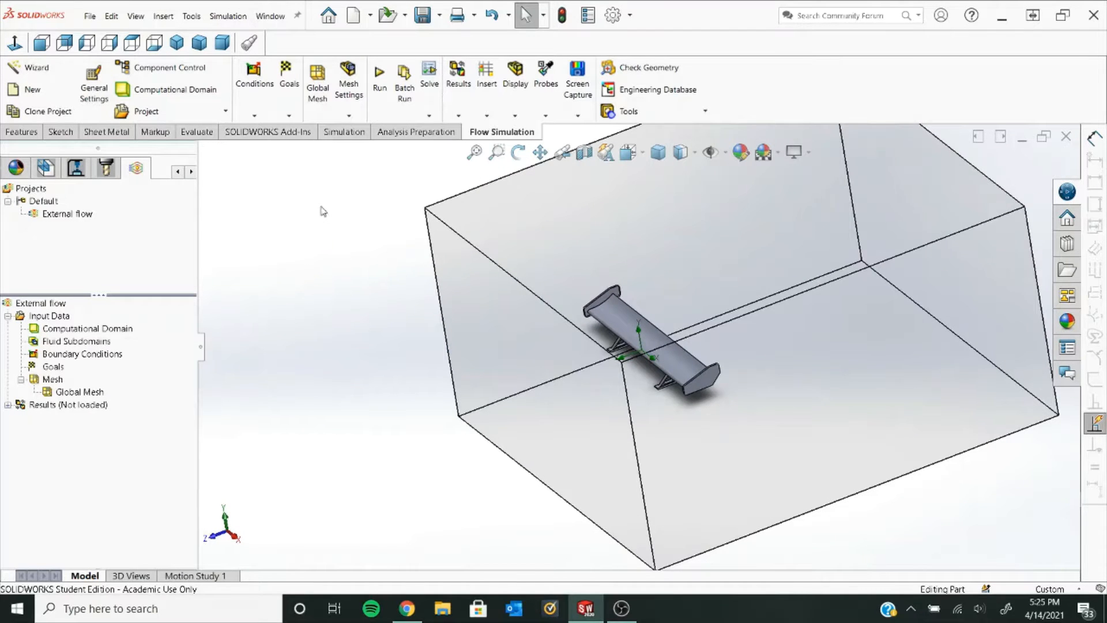
- Add averaged global goals for Normal Force (Y), Normal Force (Z), Force (Y) and Force (Z)
left_click(289, 116)
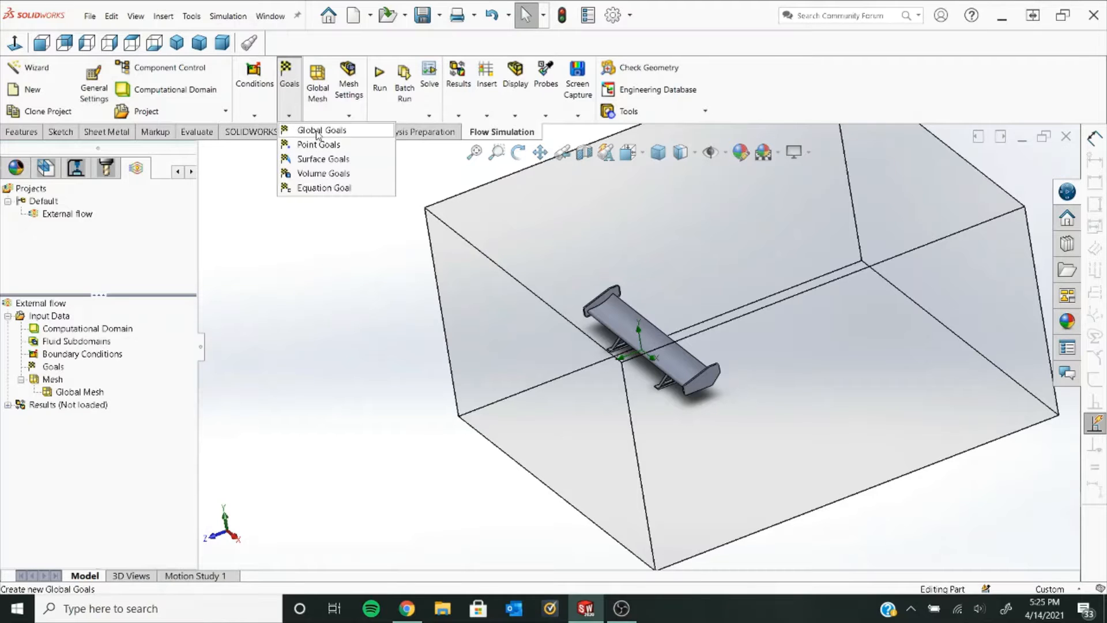
left_click(317, 132)
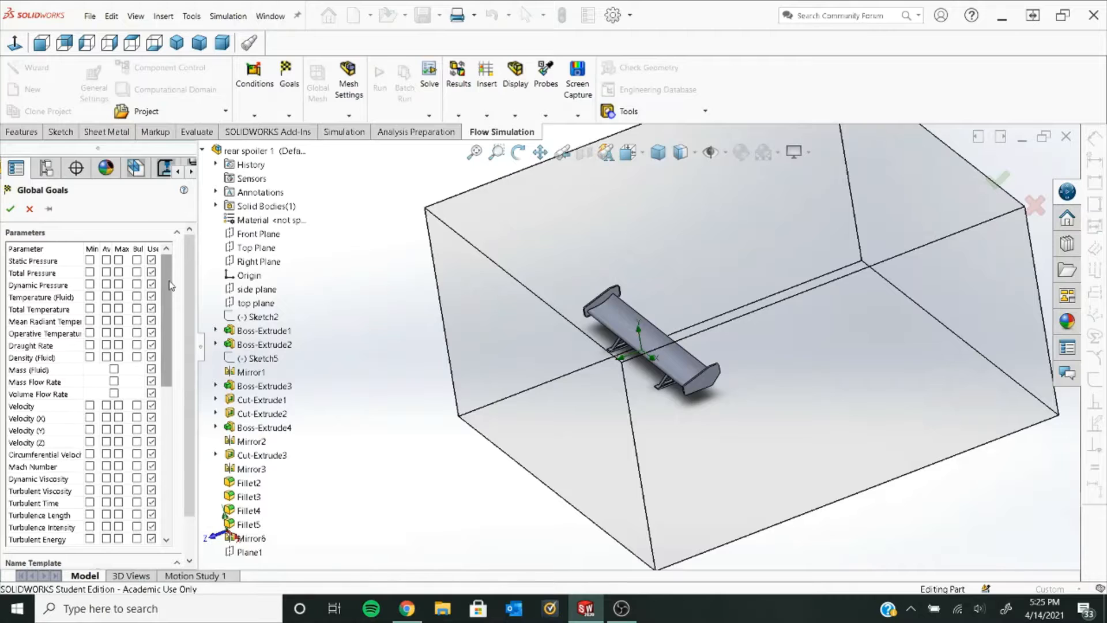
mouse_move(171, 286)
left_mouse_down()
mouse_move(170, 420)
mouse_move(170, 286)
left_mouse_up()
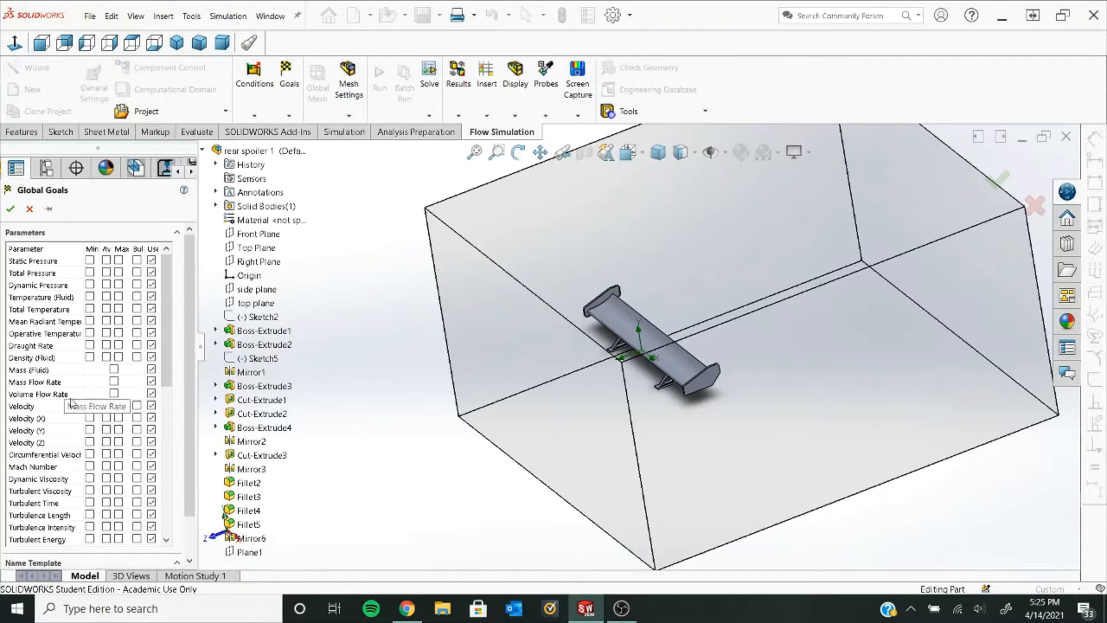
left_click_drag(166, 277, 162, 483)
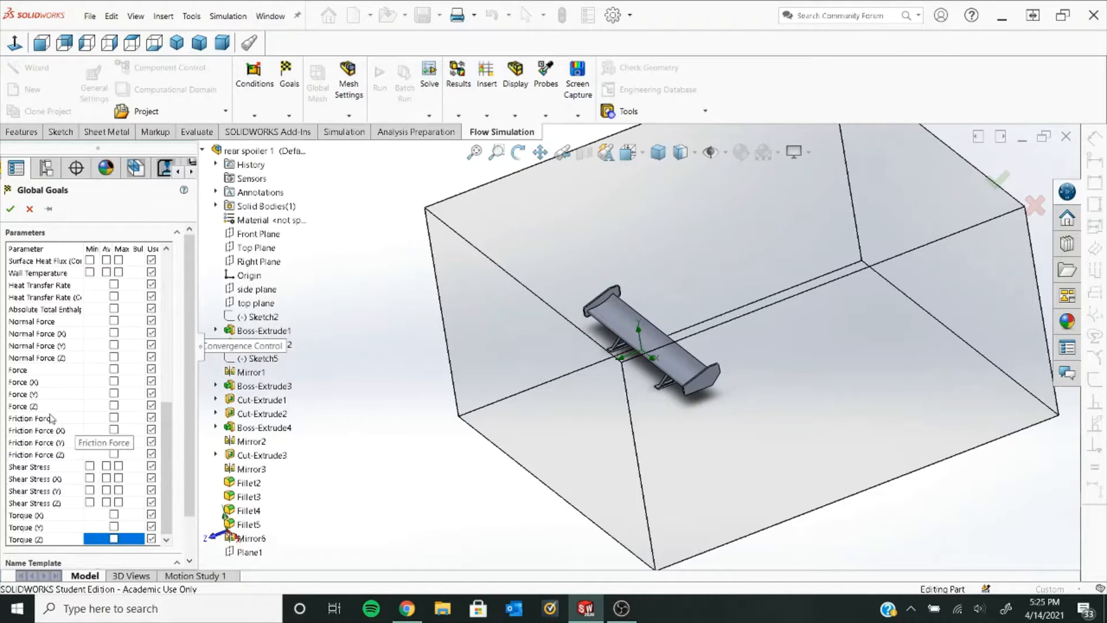
left_click(113, 405)
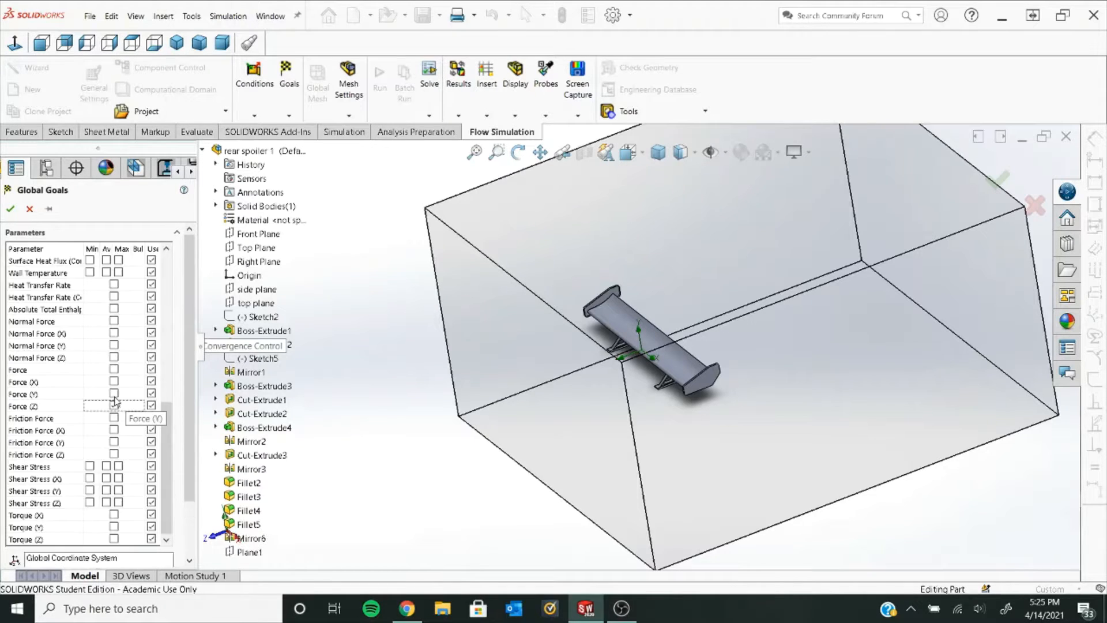
left_click(113, 394)
left_click(114, 345)
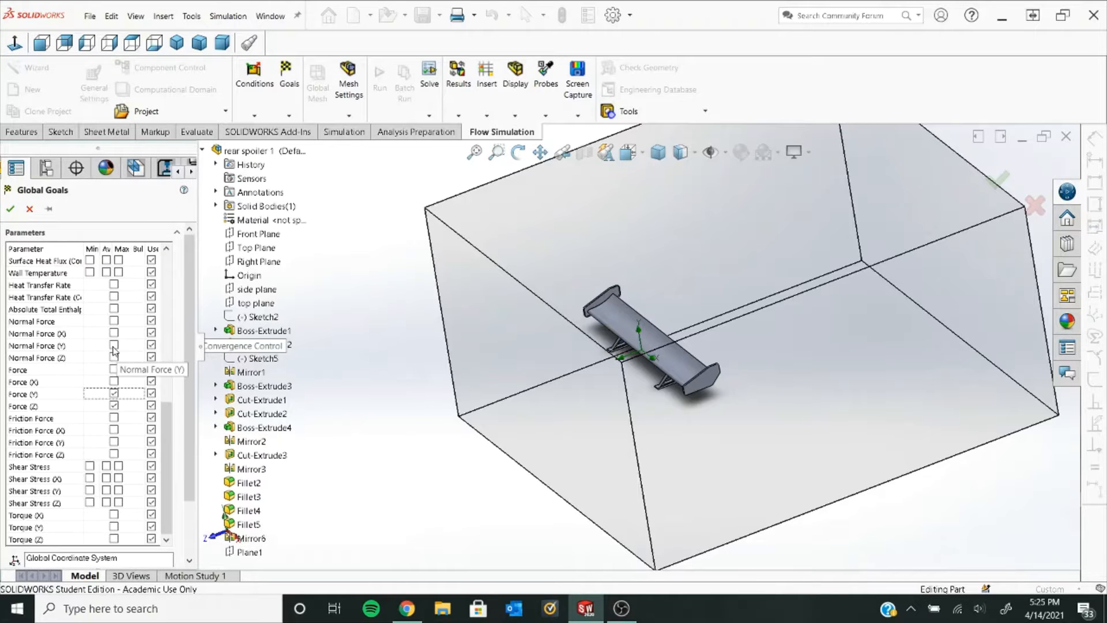
left_click(113, 345)
left_click(113, 357)
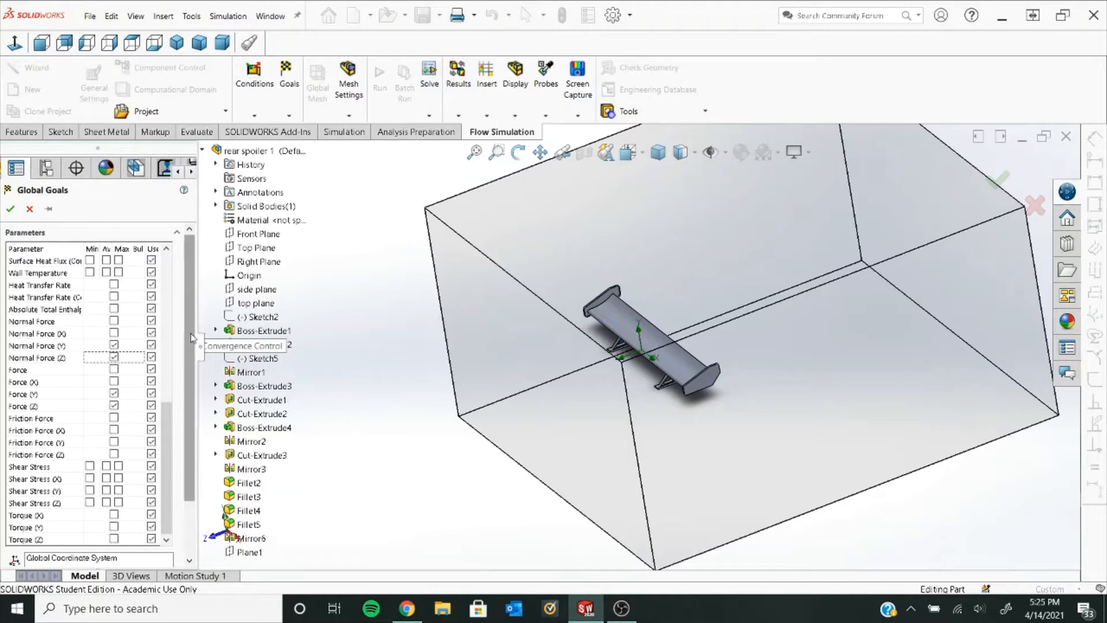
left_click(10, 210)
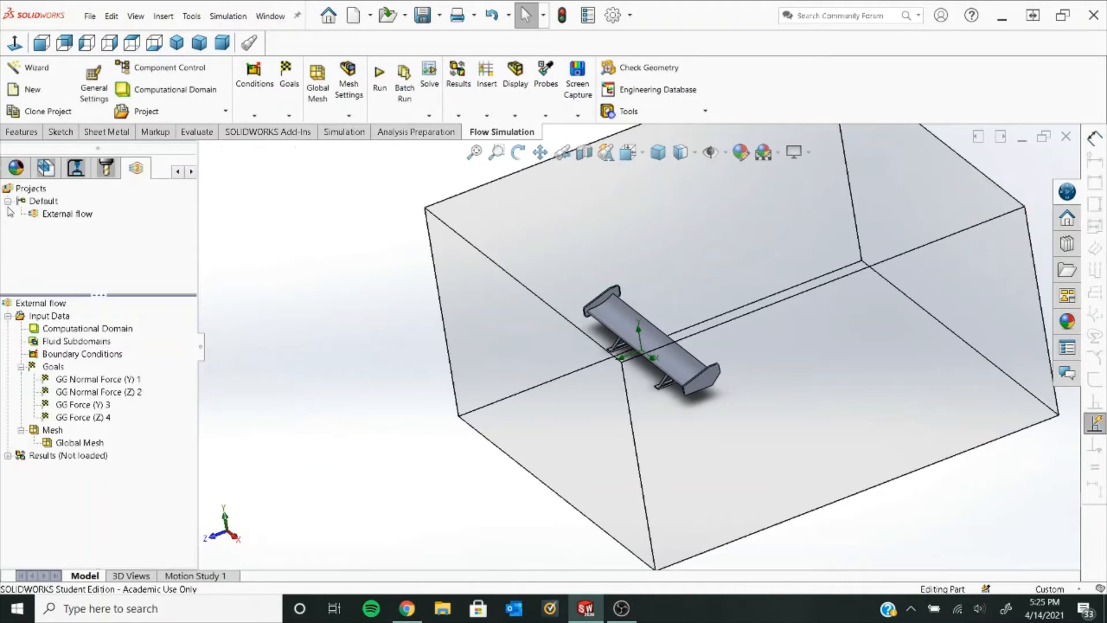
left_click(386, 96)
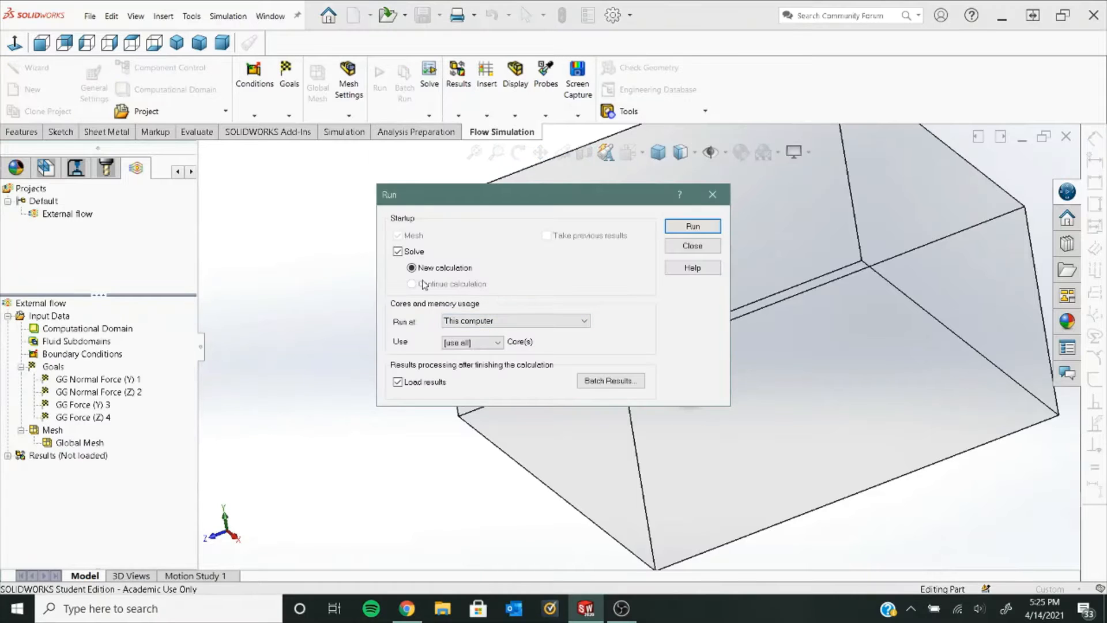
- Run the solver as a new calculation with results loading
left_click(685, 227)
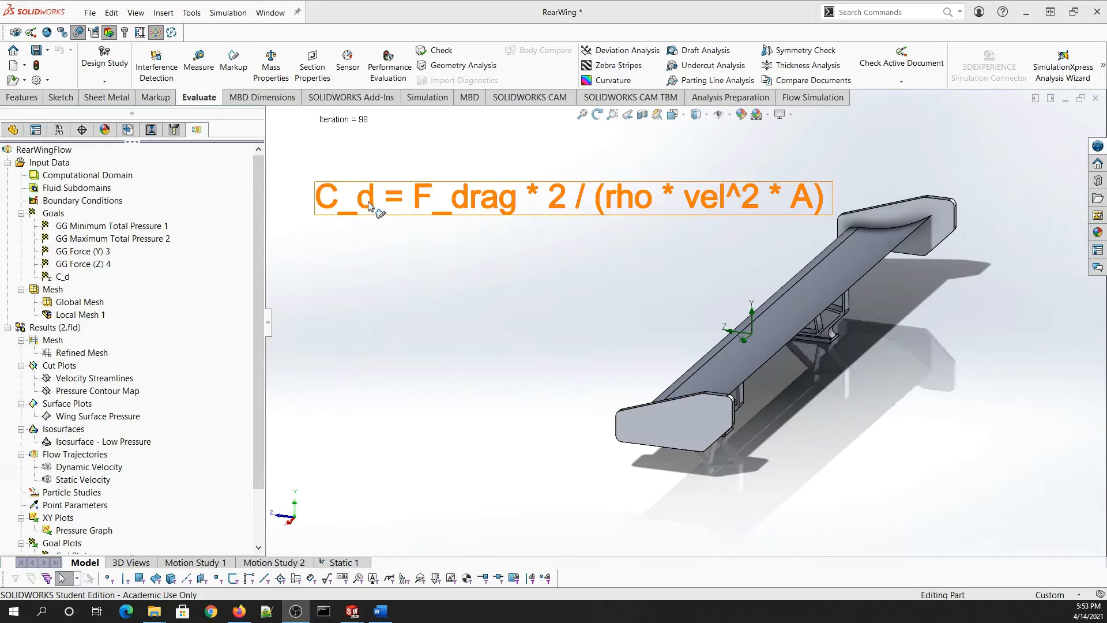
- Replace the force term in the C_d expression with GG Force (Z) 4
right_click(57, 278)
left_click(106, 287)
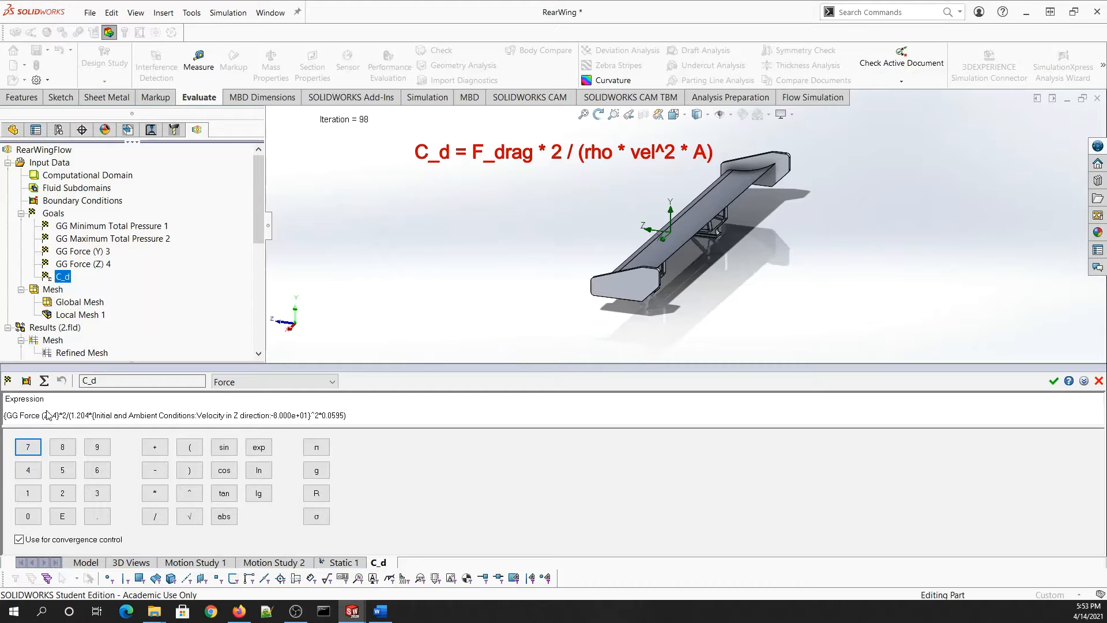
left_click_drag(62, 416, 2, 402)
key("Delete")
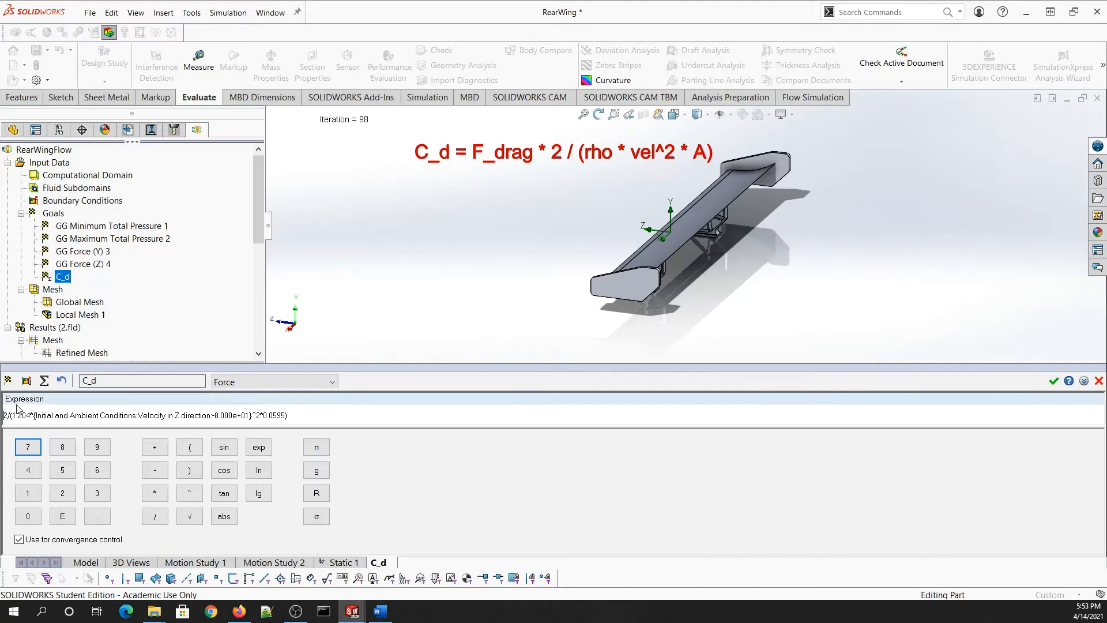
left_click(81, 267)
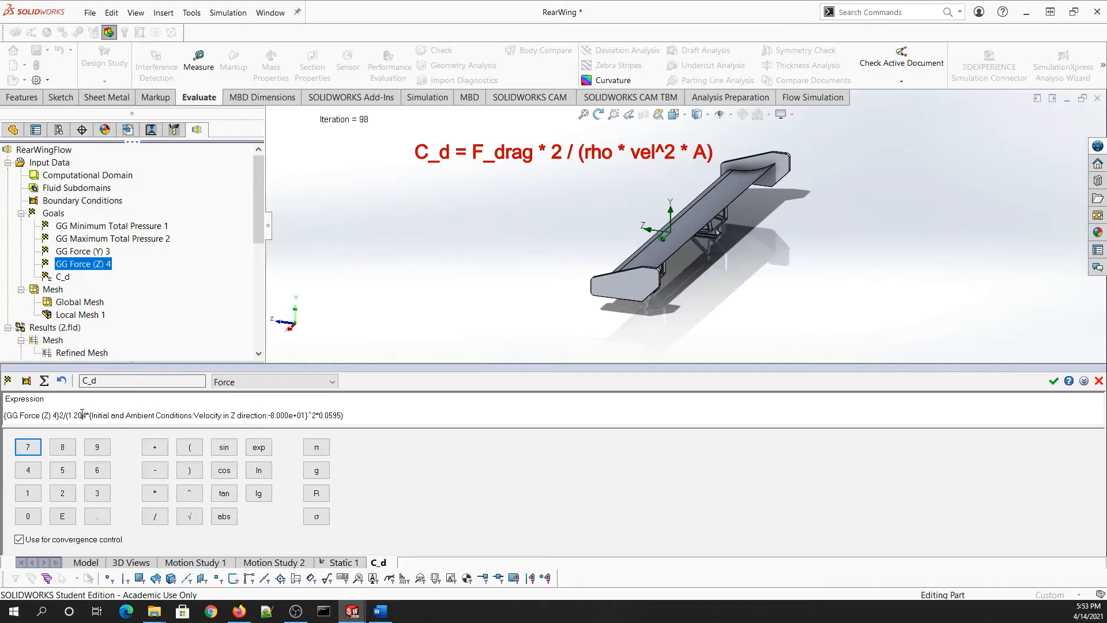
- Replace the velocity term with Velocity in Z direction and confirm the C_d expression
left_click_drag(87, 414, 130, 417)
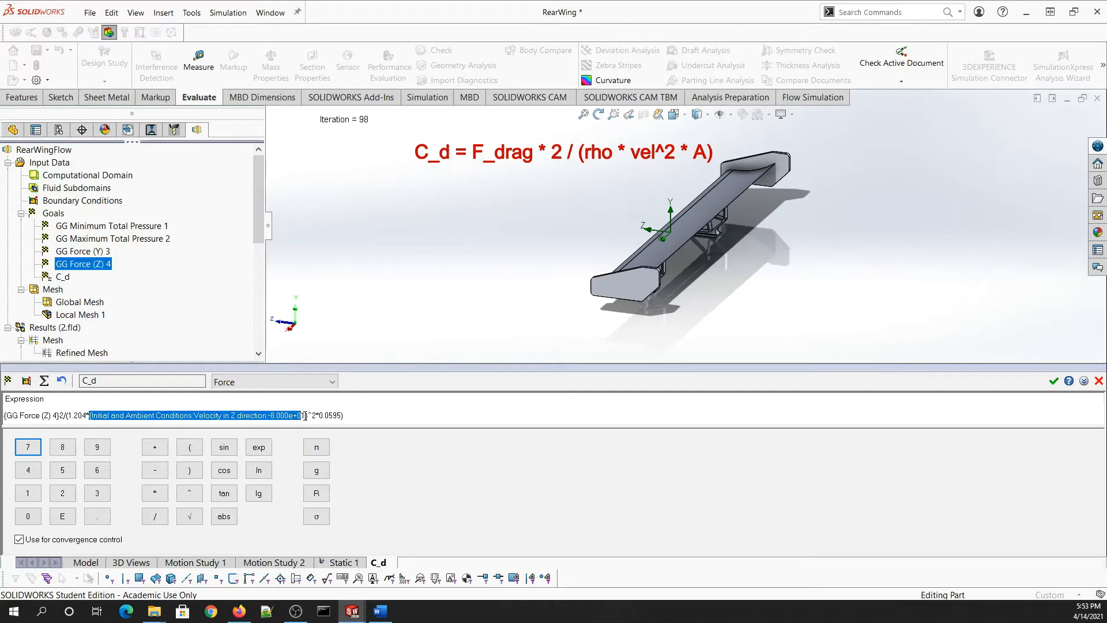
key("Delete")
left_click(25, 381)
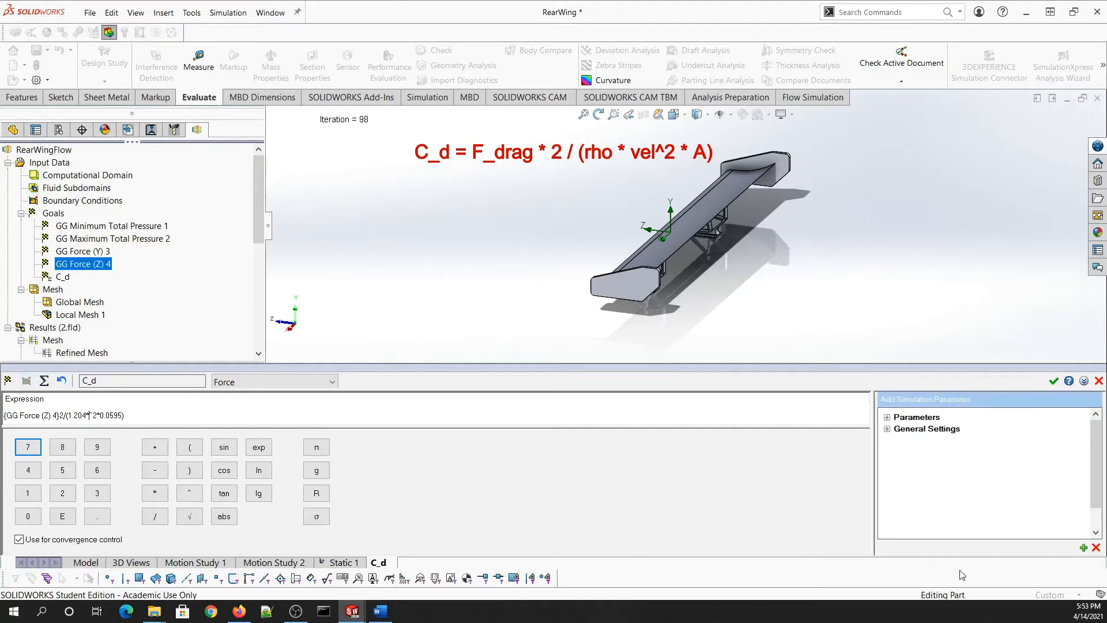
left_click(896, 453)
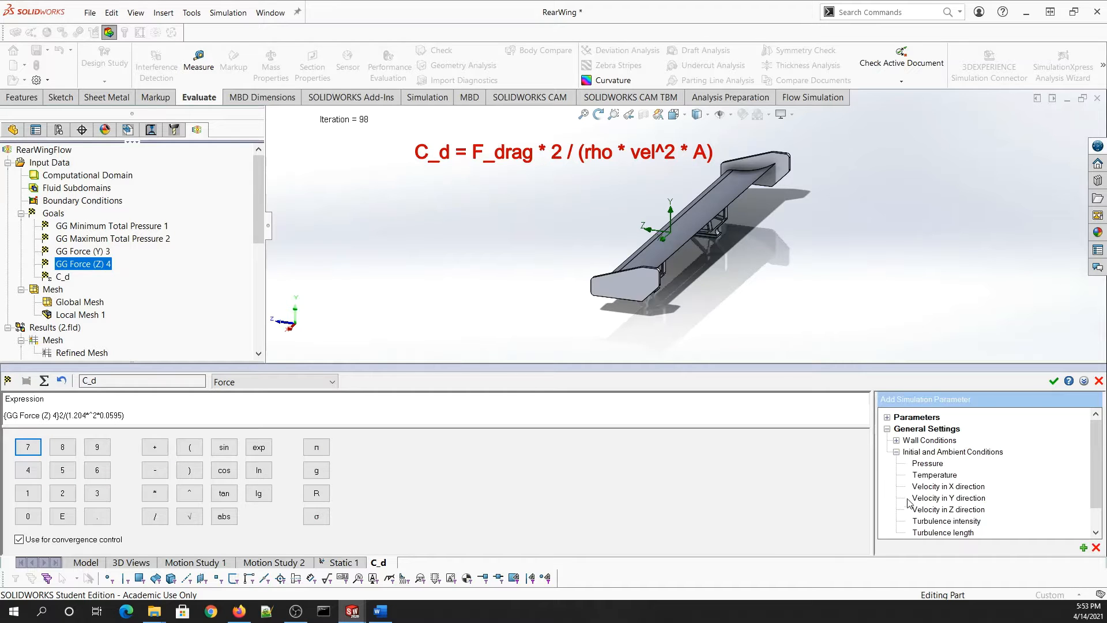
double_click(932, 512)
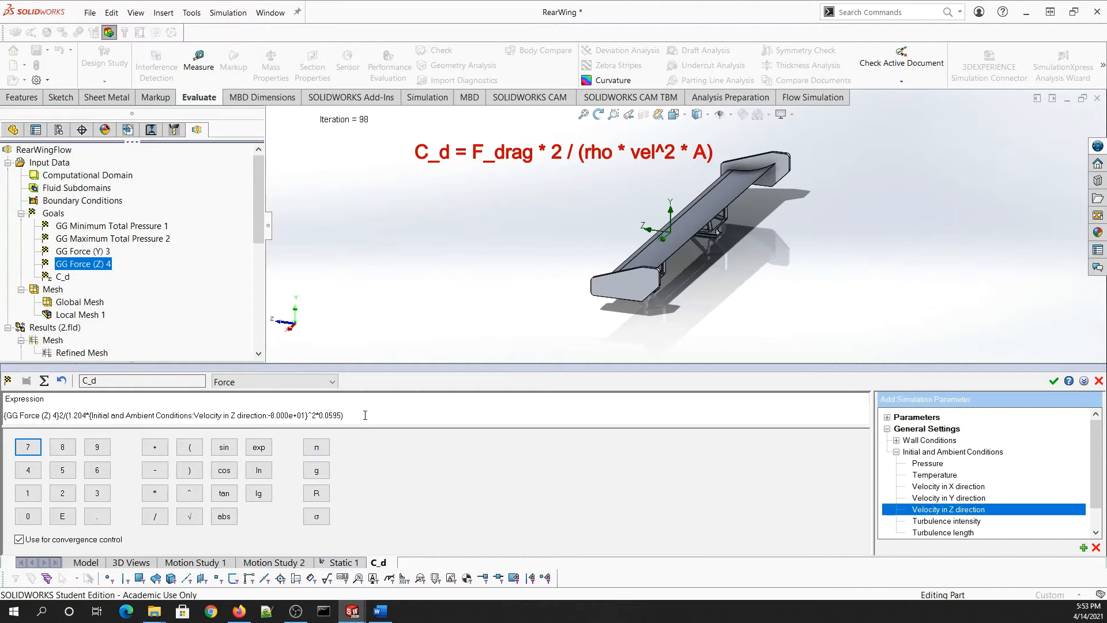
left_click(1053, 380)
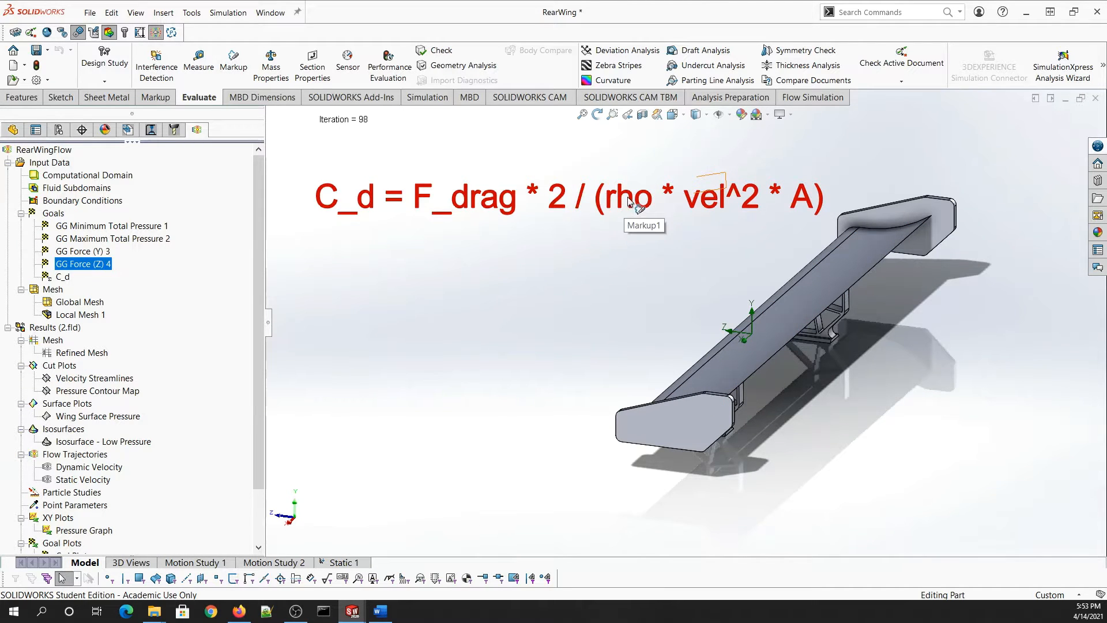
left_click(828, 98)
left_click(673, 66)
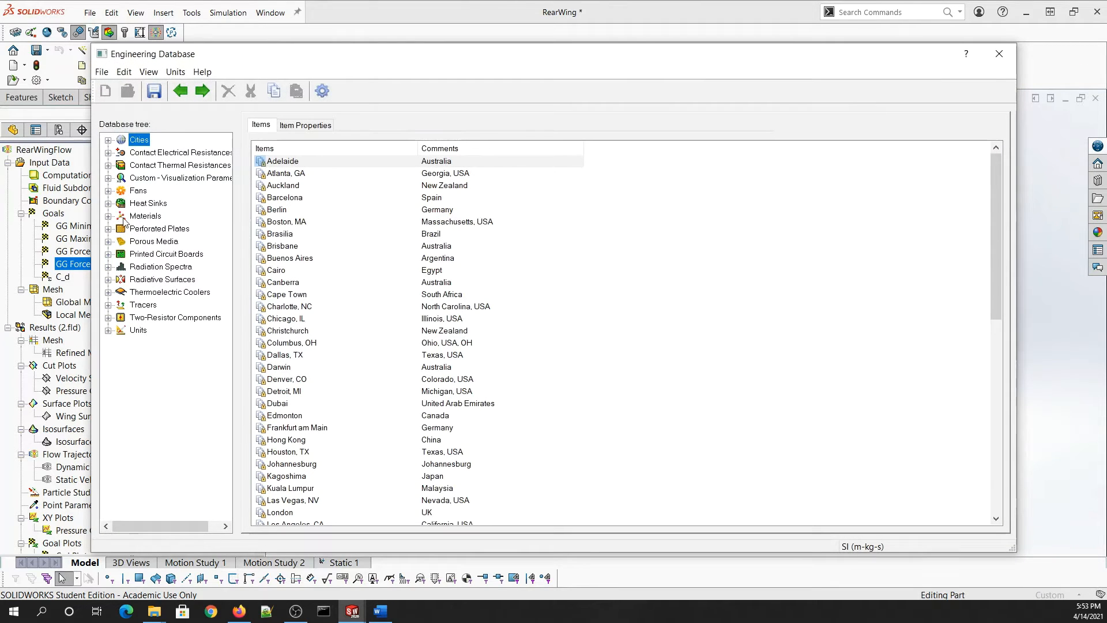
left_click(108, 217)
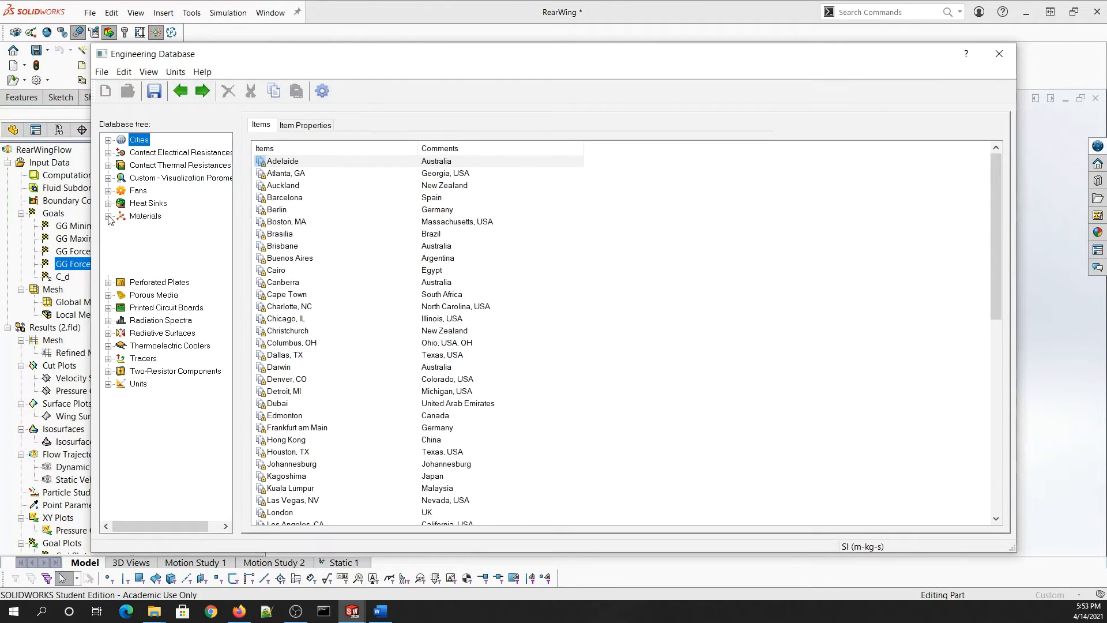
left_click(151, 241)
double_click(278, 174)
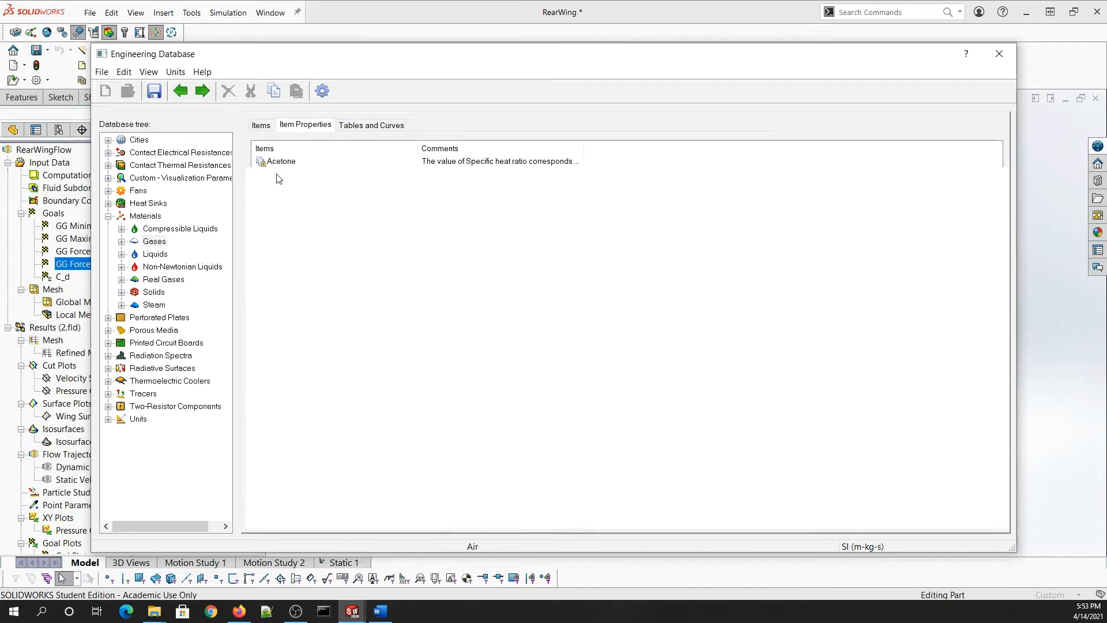
left_click(357, 127)
left_click(997, 55)
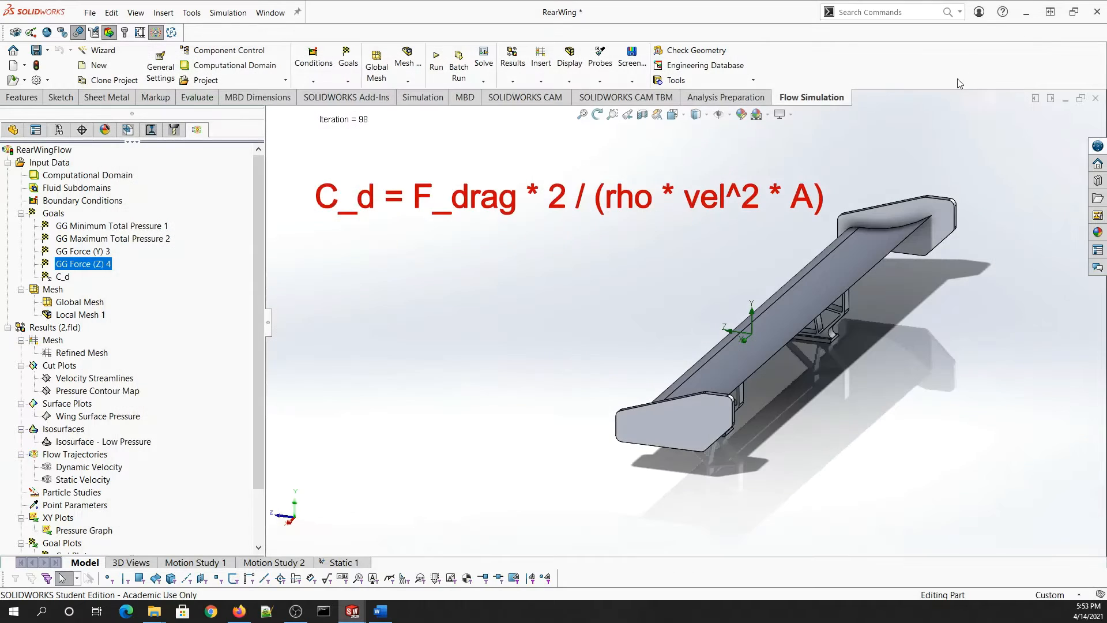
mouse_move(349, 616)
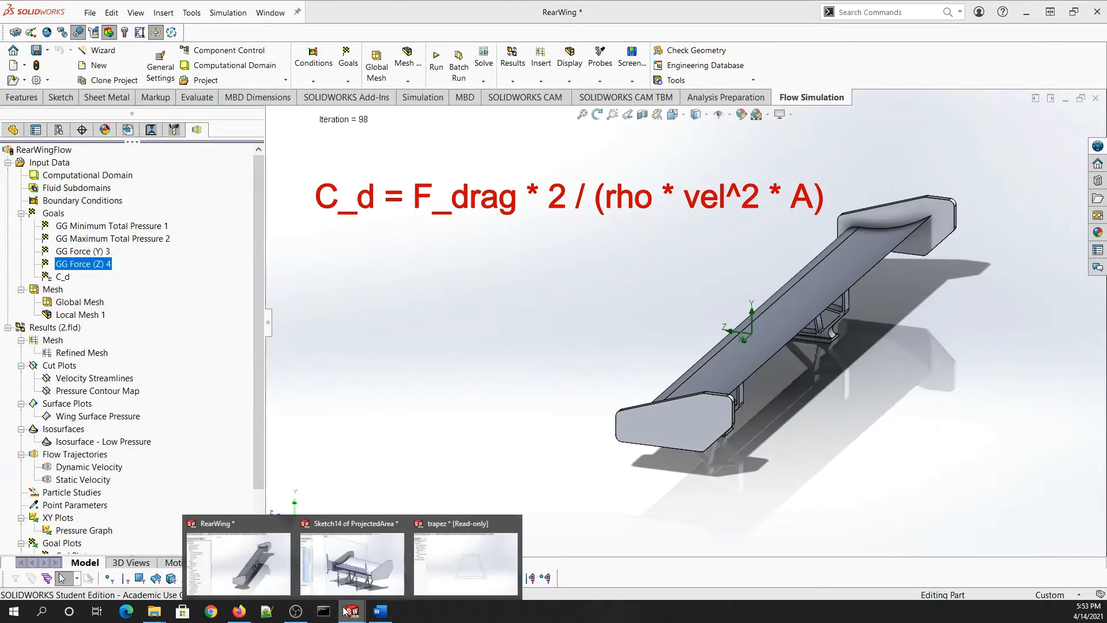
left_click(353, 568)
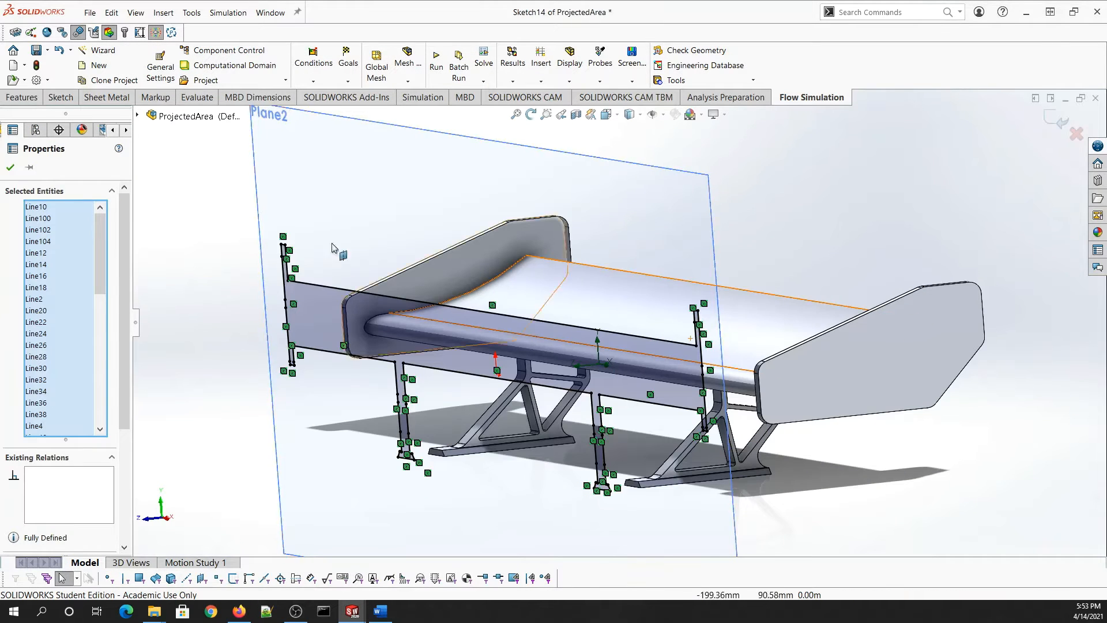
left_click(198, 98)
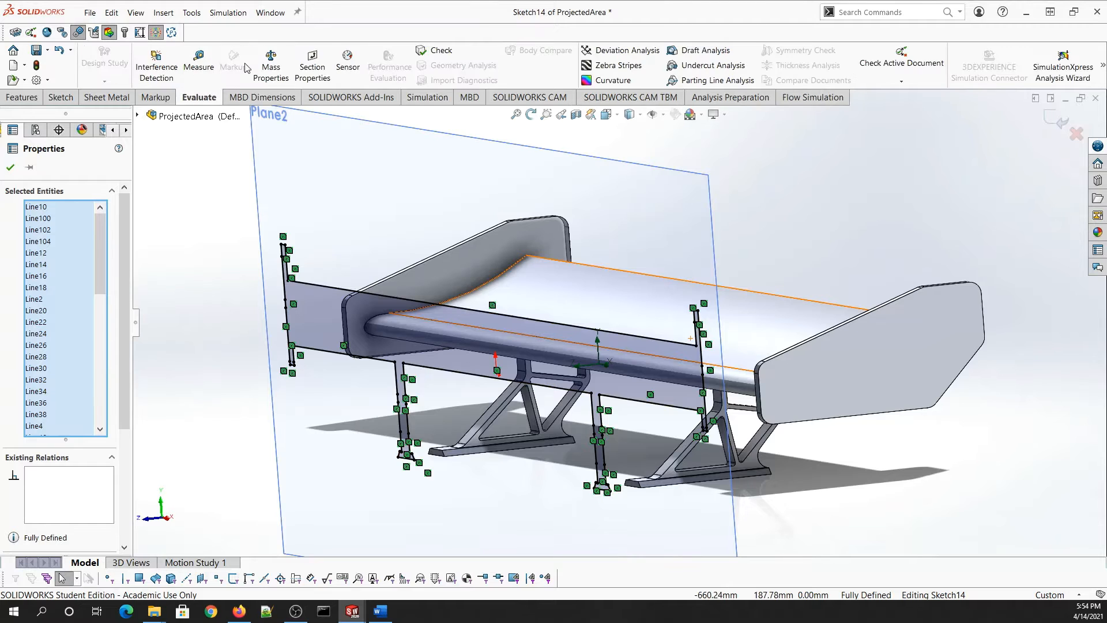
left_click(312, 63)
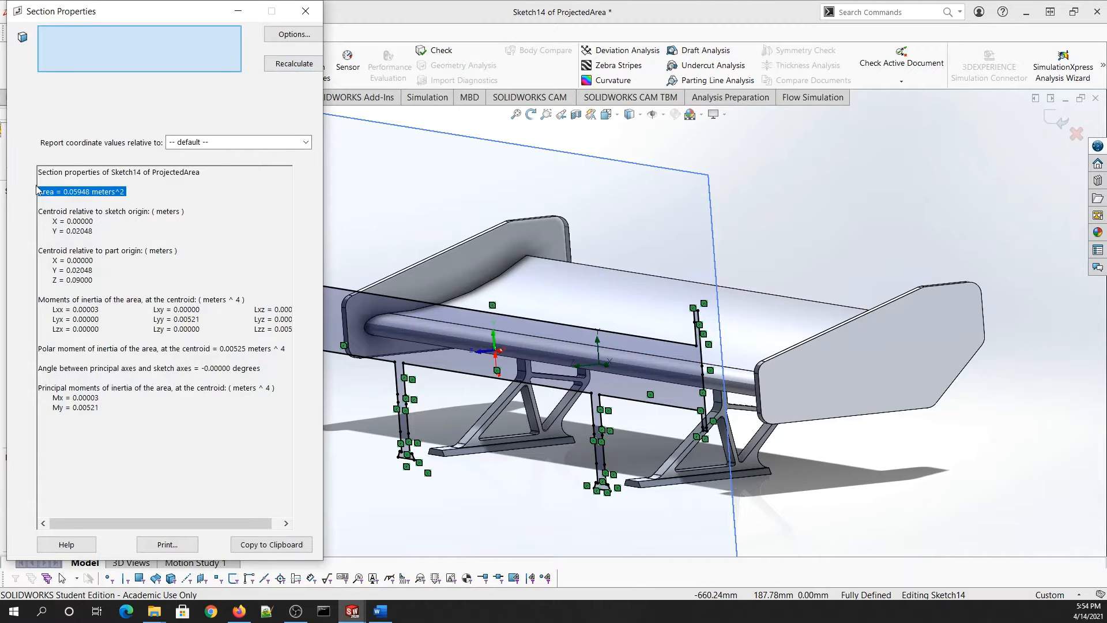
left_click(308, 15)
mouse_move(352, 612)
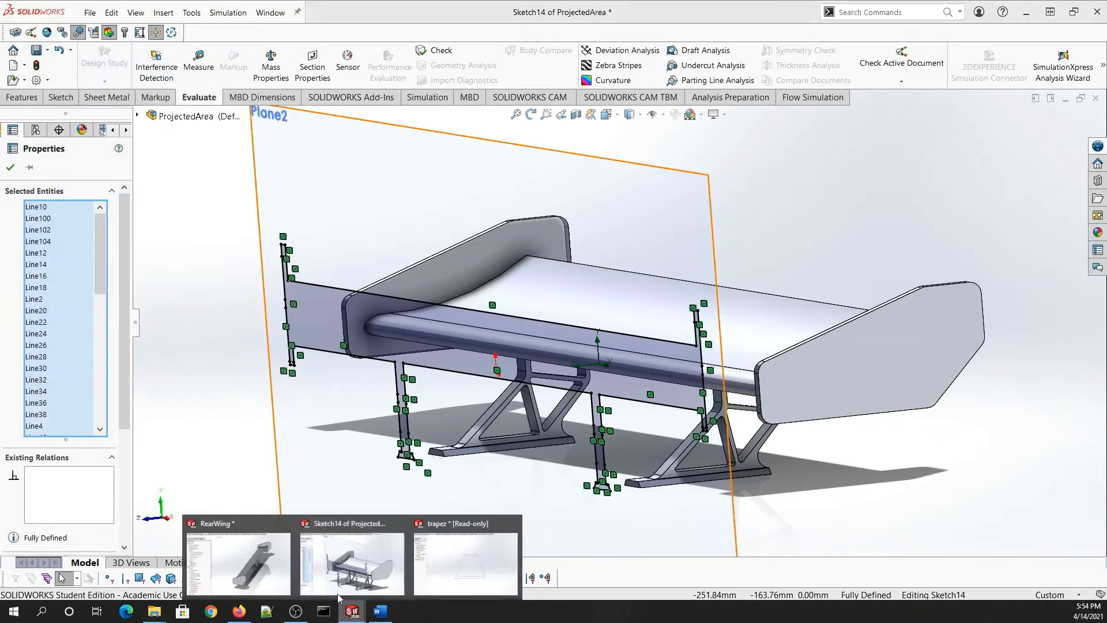
left_click(271, 563)
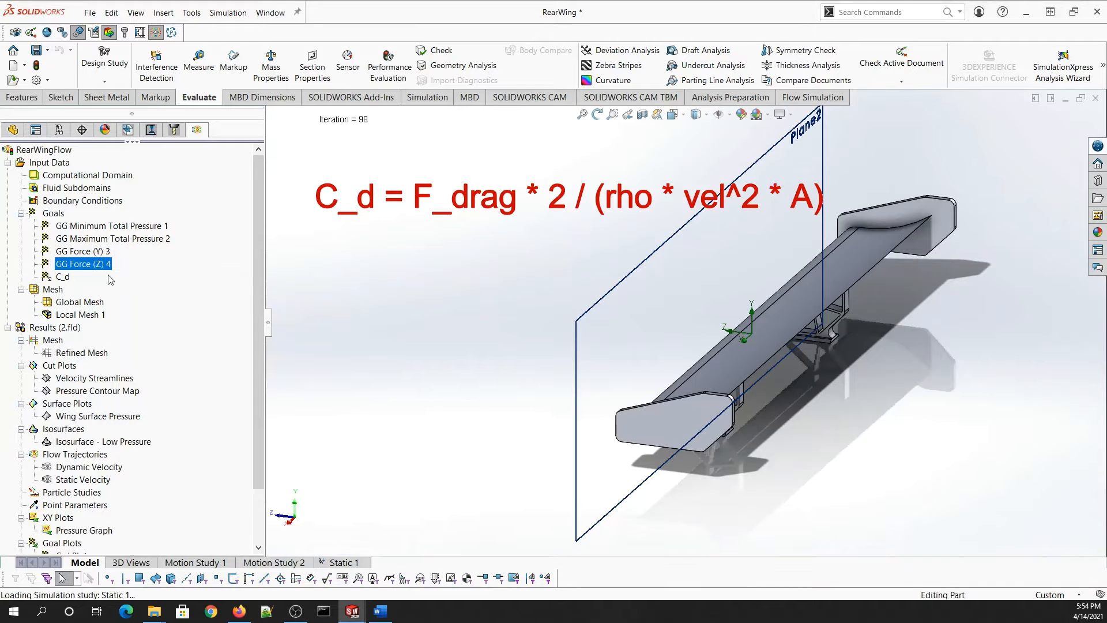
- Select the goals through C_d and review the C_d goal plot summary
left_click(58, 226)
left_click(64, 277, "shift")
scroll(124, 282, "down", 2)
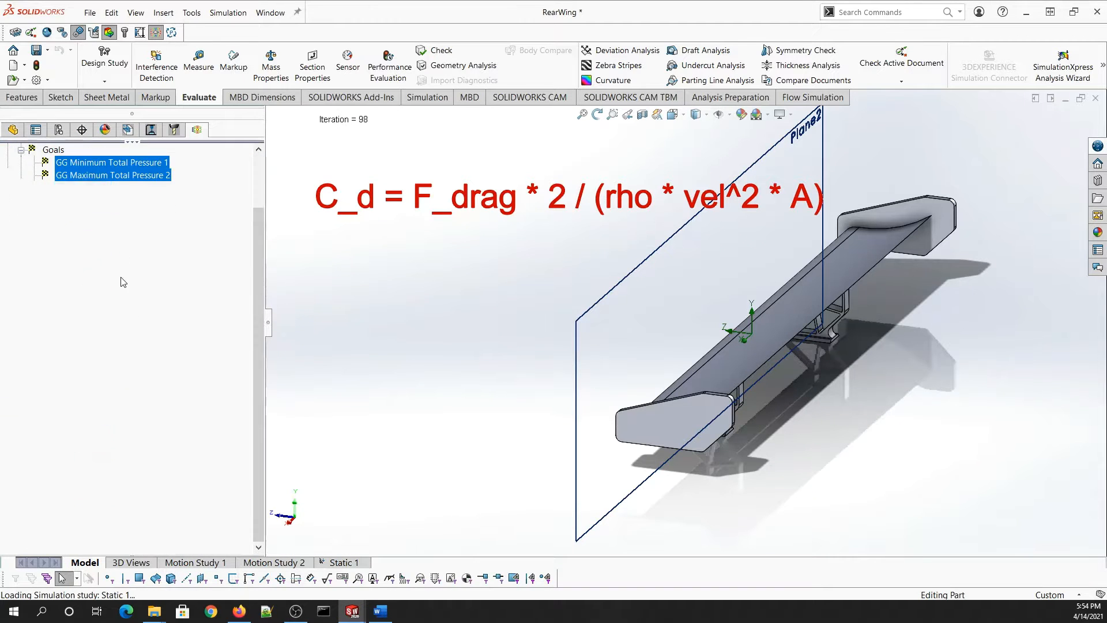
right_click(98, 493)
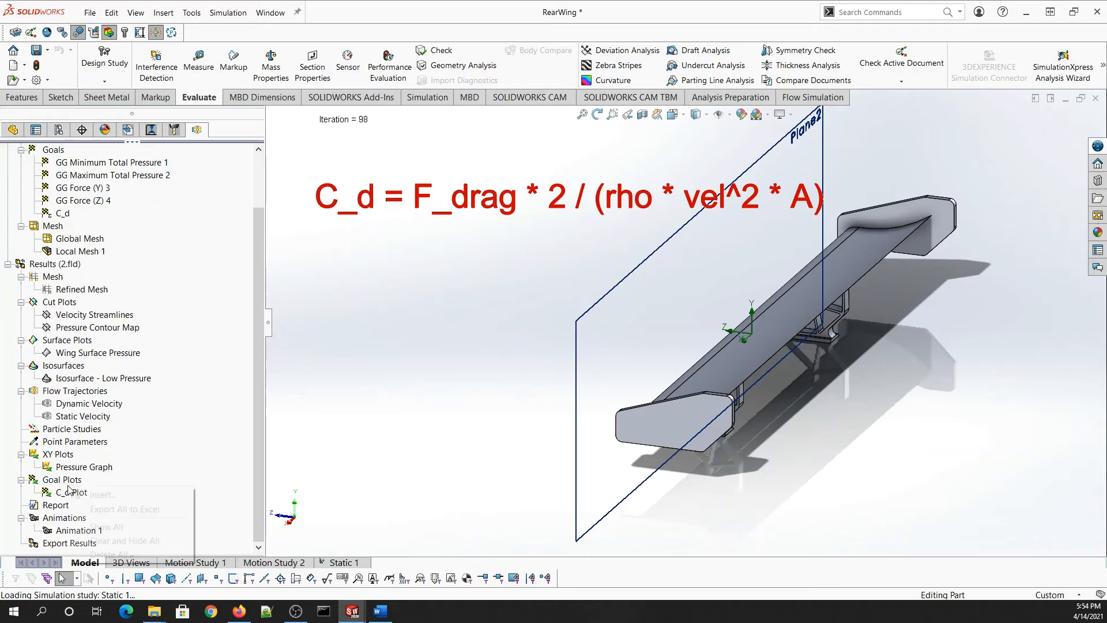
left_click(101, 495)
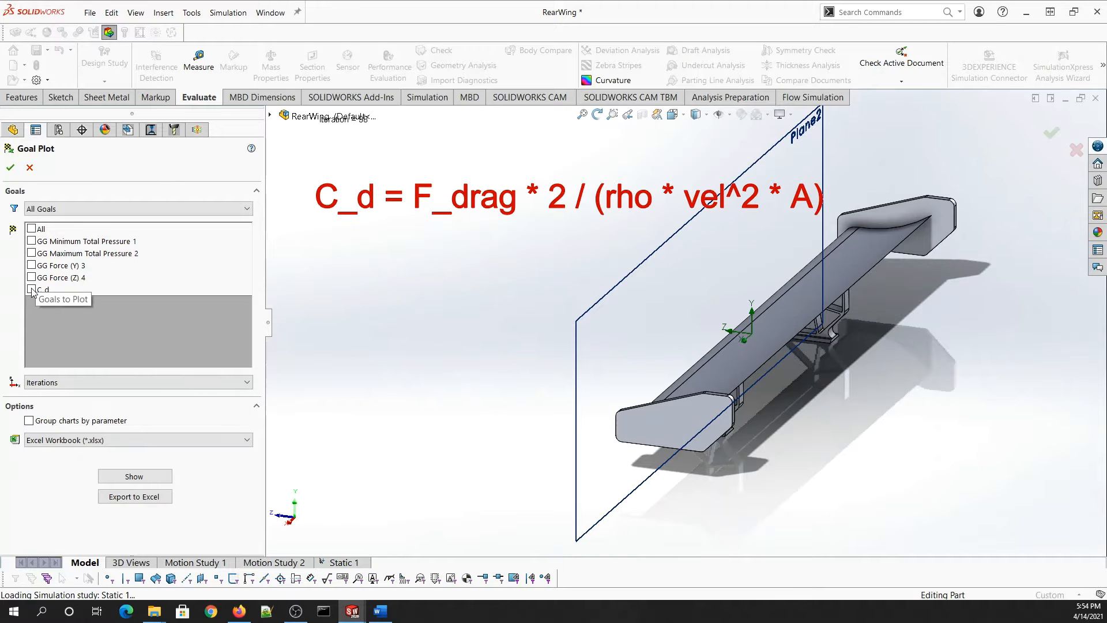
left_click(31, 290)
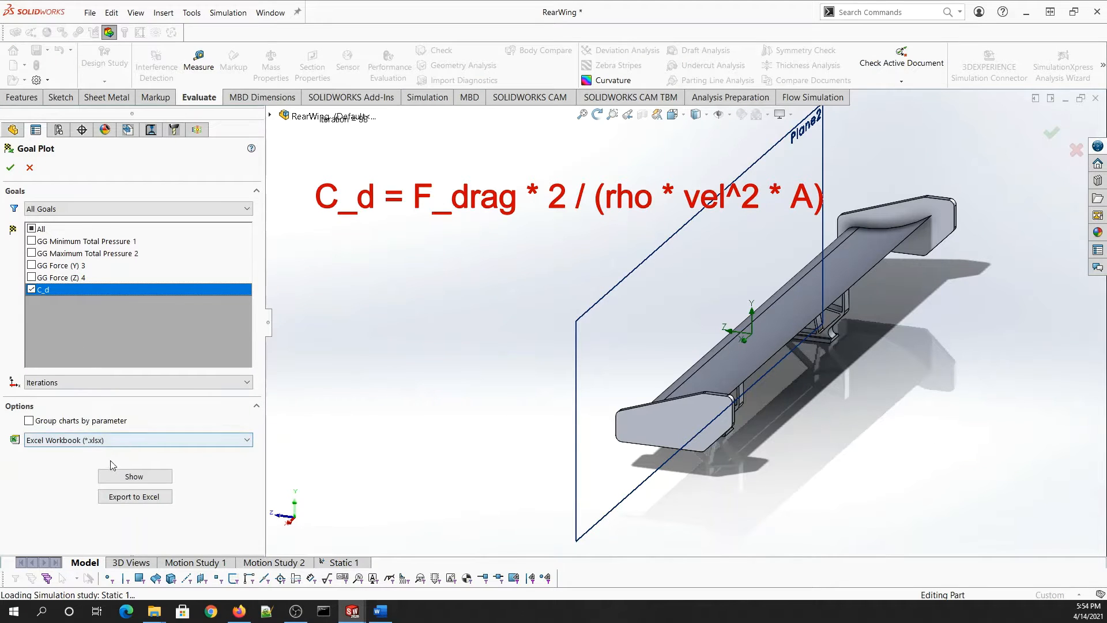
left_click(128, 477)
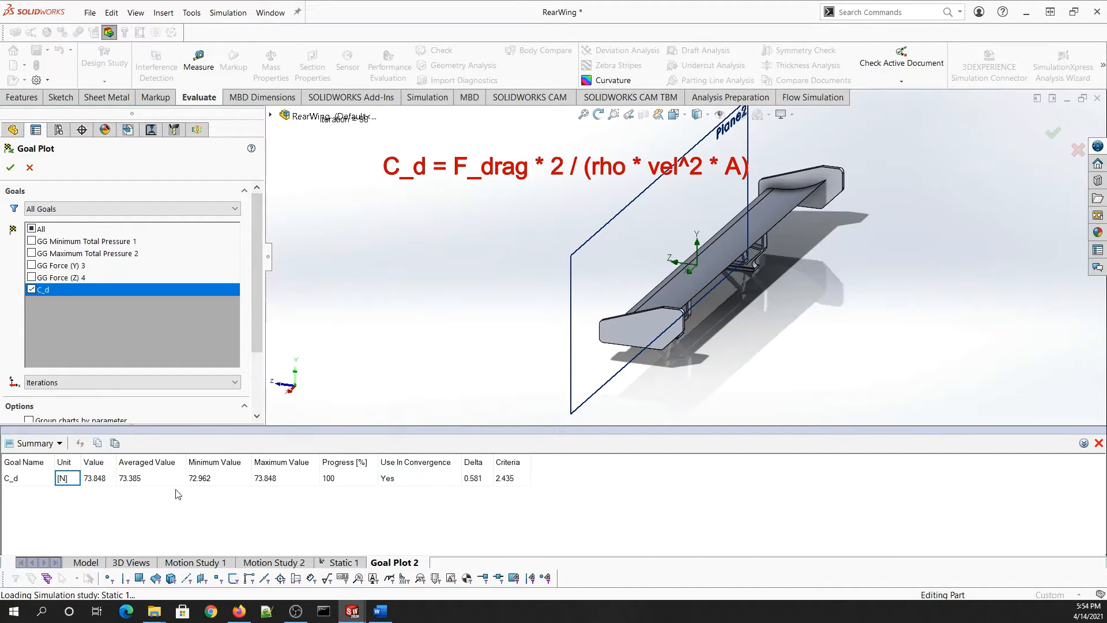
left_click(1099, 444)
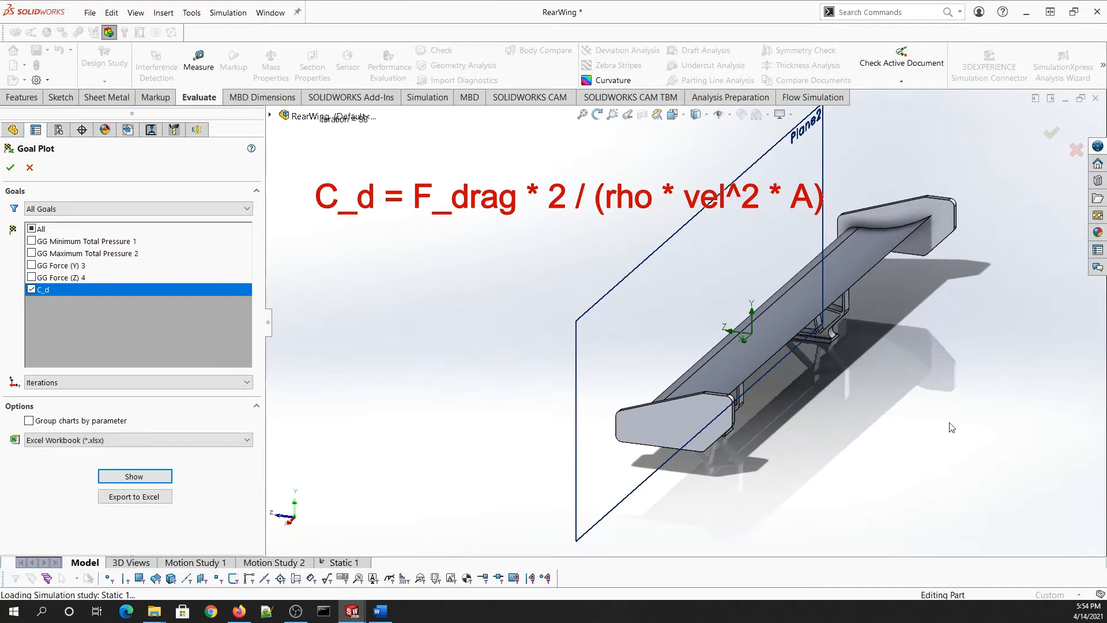
left_click(29, 168)
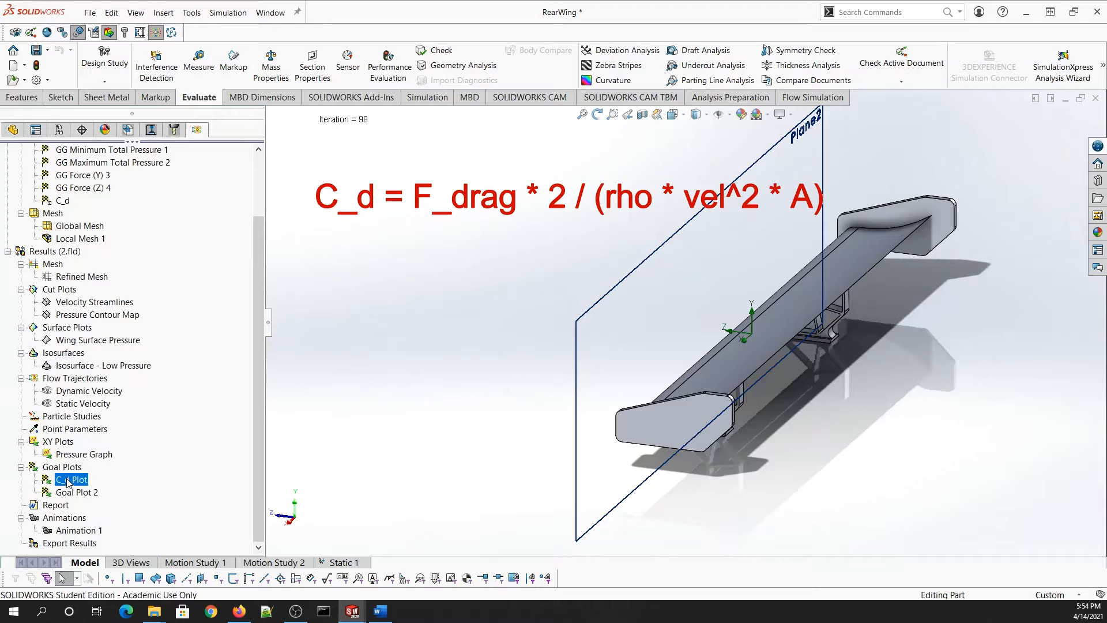
- Show the C_d Plot in the view, hide Plane2, then hide the plot again
right_click(68, 482)
left_click(92, 503)
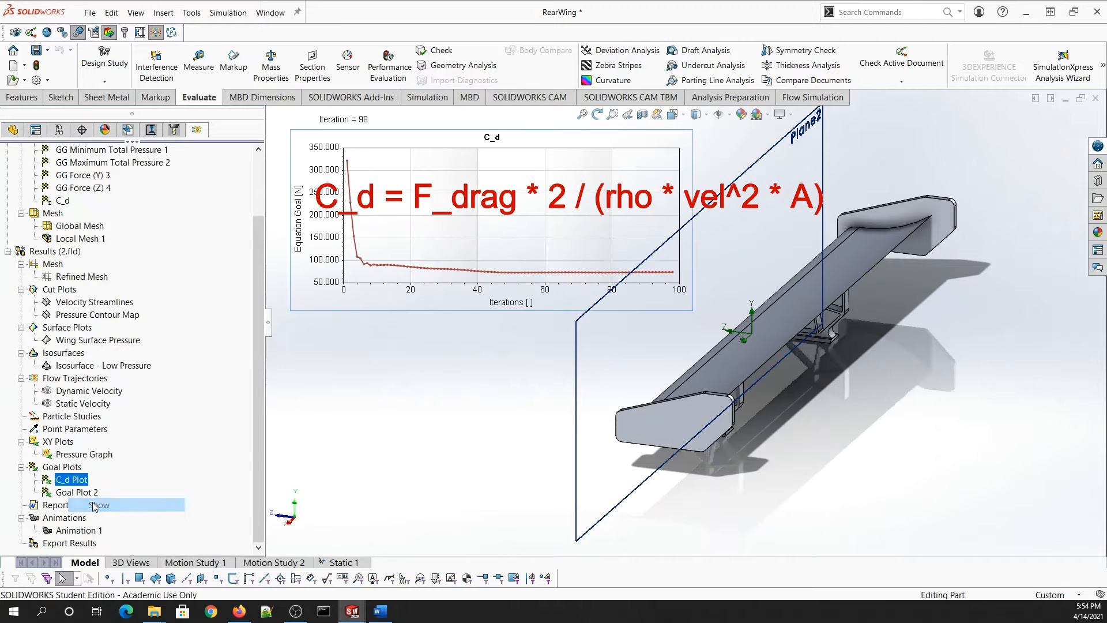
left_click(718, 115)
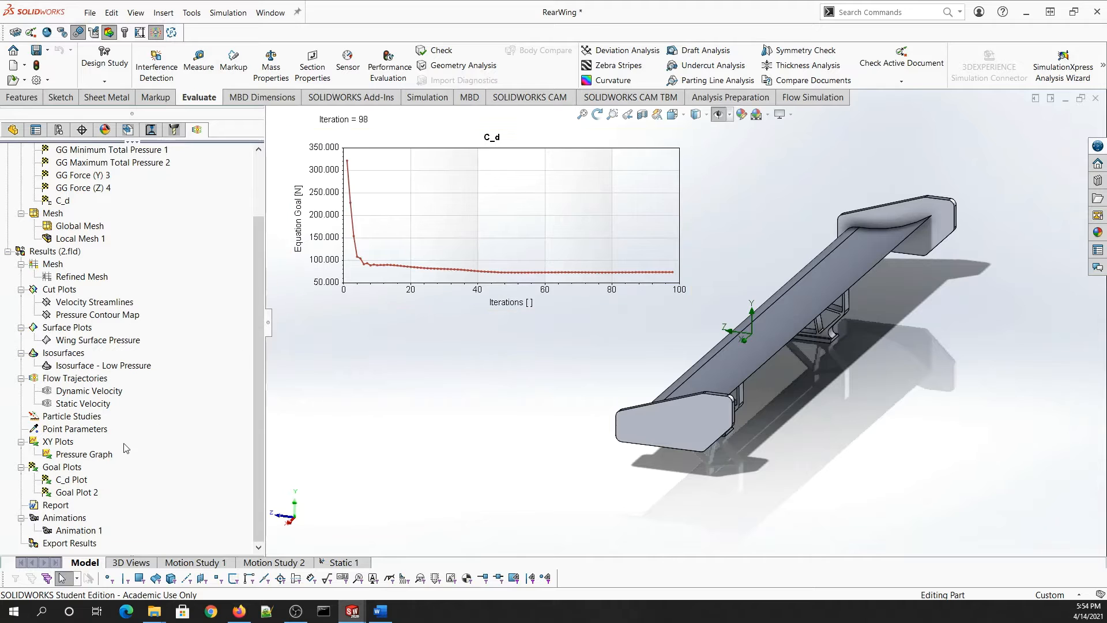
right_click(408, 238)
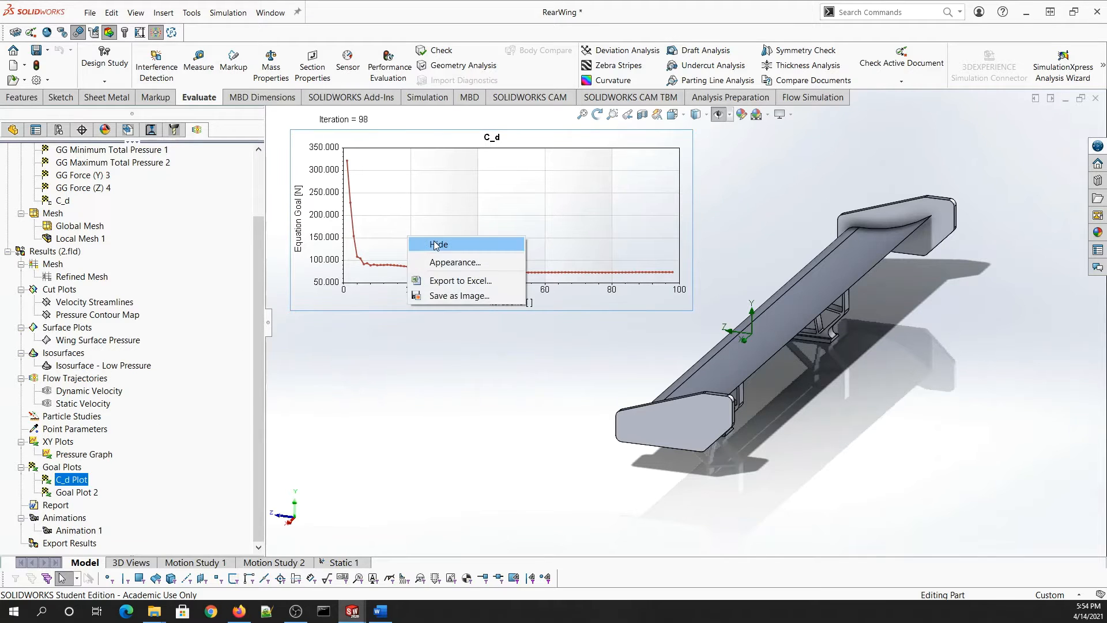
left_click(437, 245)
scroll(36, 384, "up", 1)
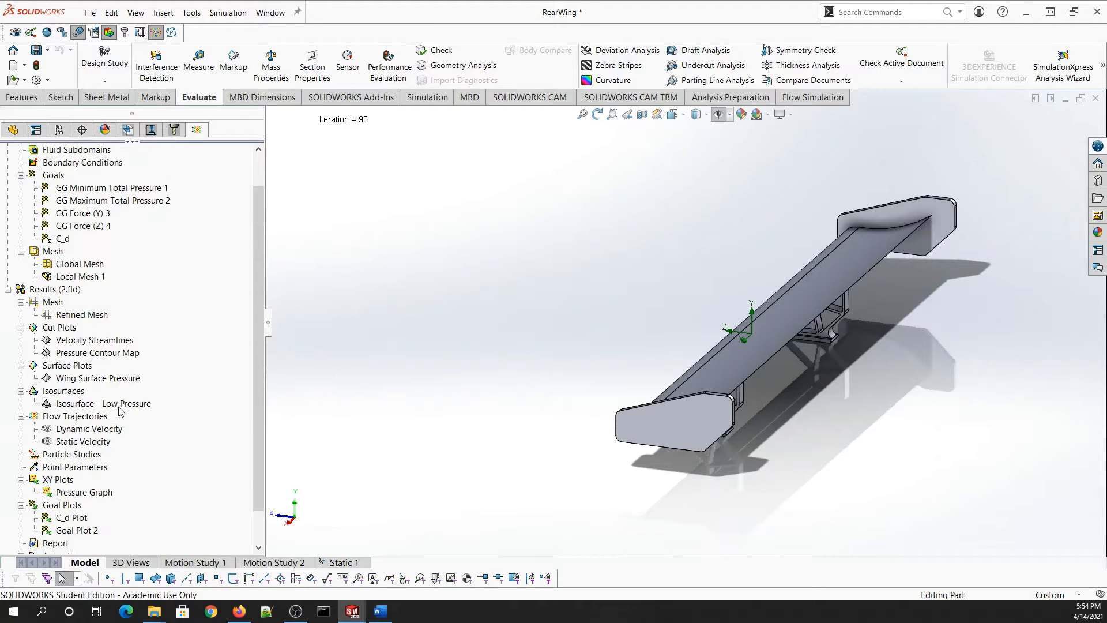
right_click(78, 421)
left_click(101, 427)
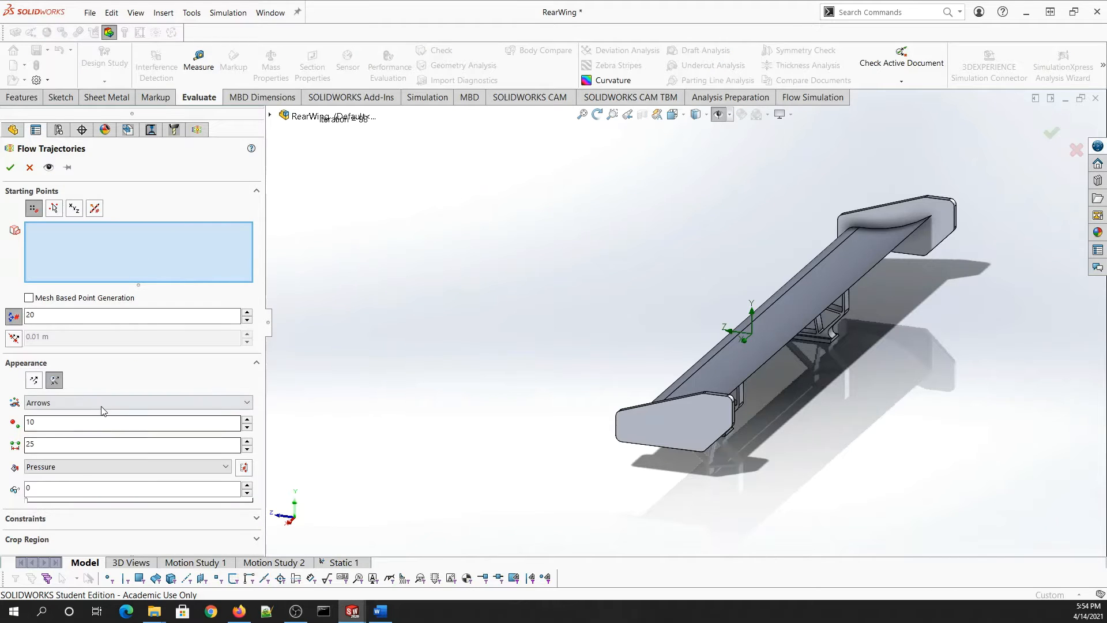
left_click(270, 116)
left_click(321, 241)
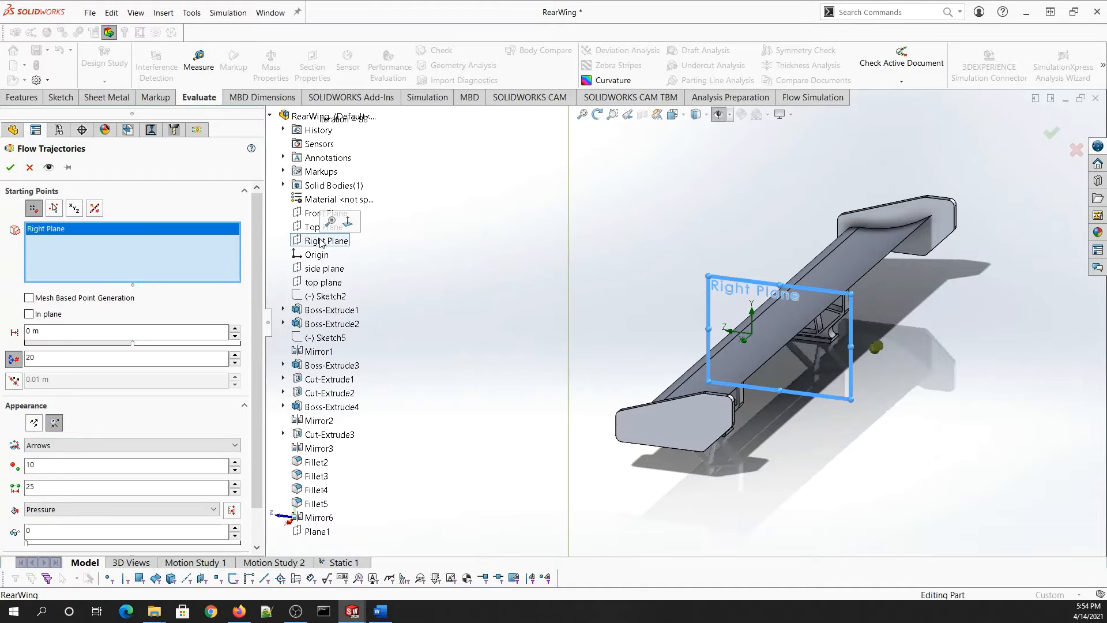
left_click(86, 509)
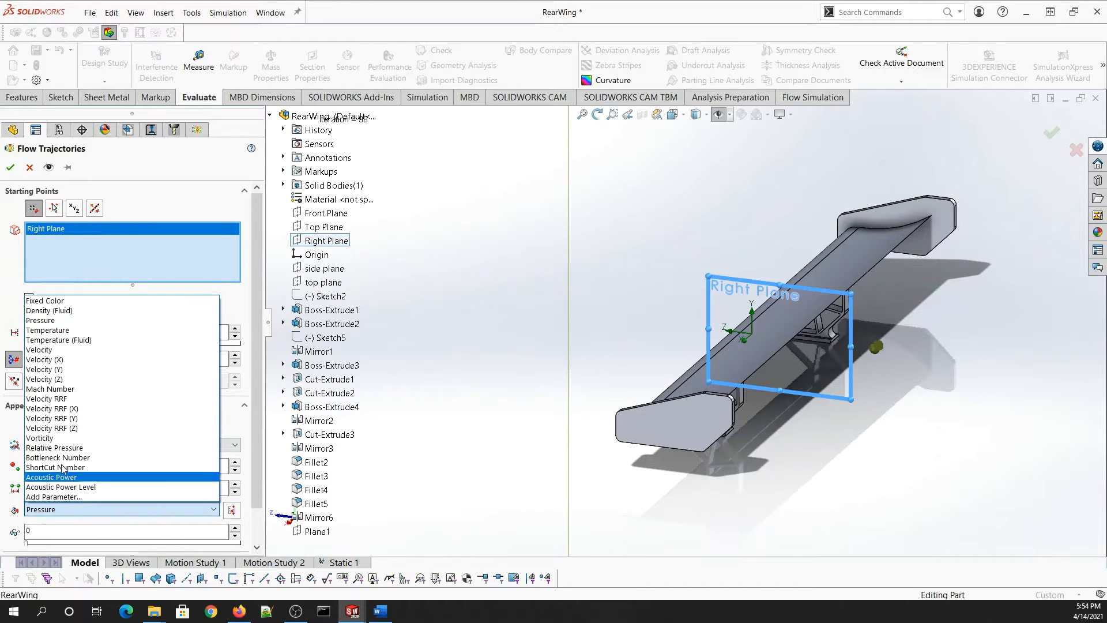
left_click(72, 350)
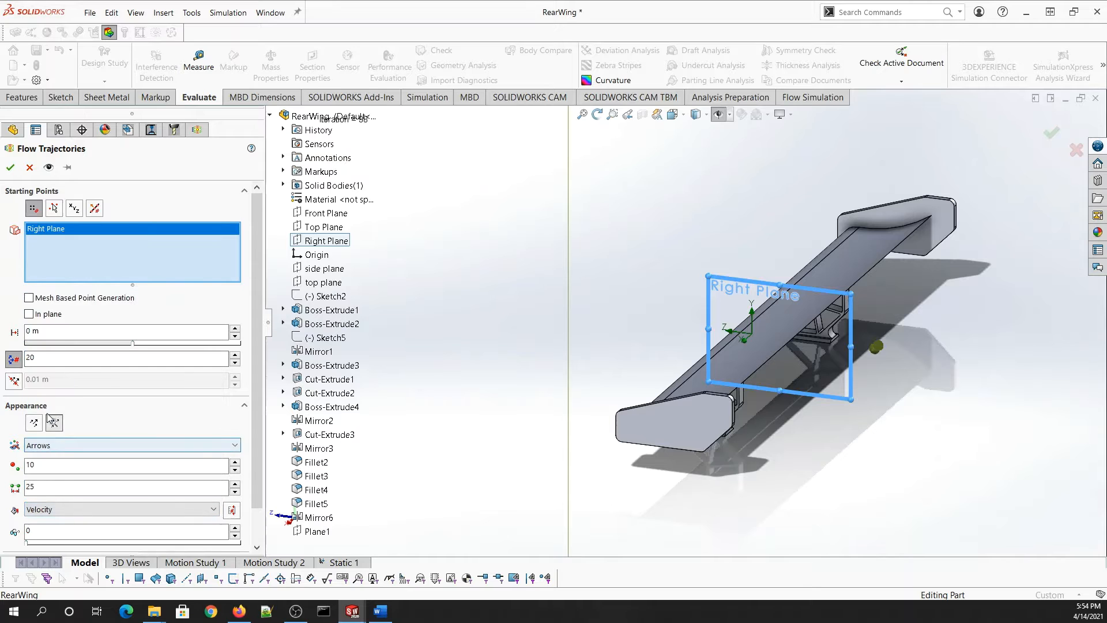
left_click(49, 168)
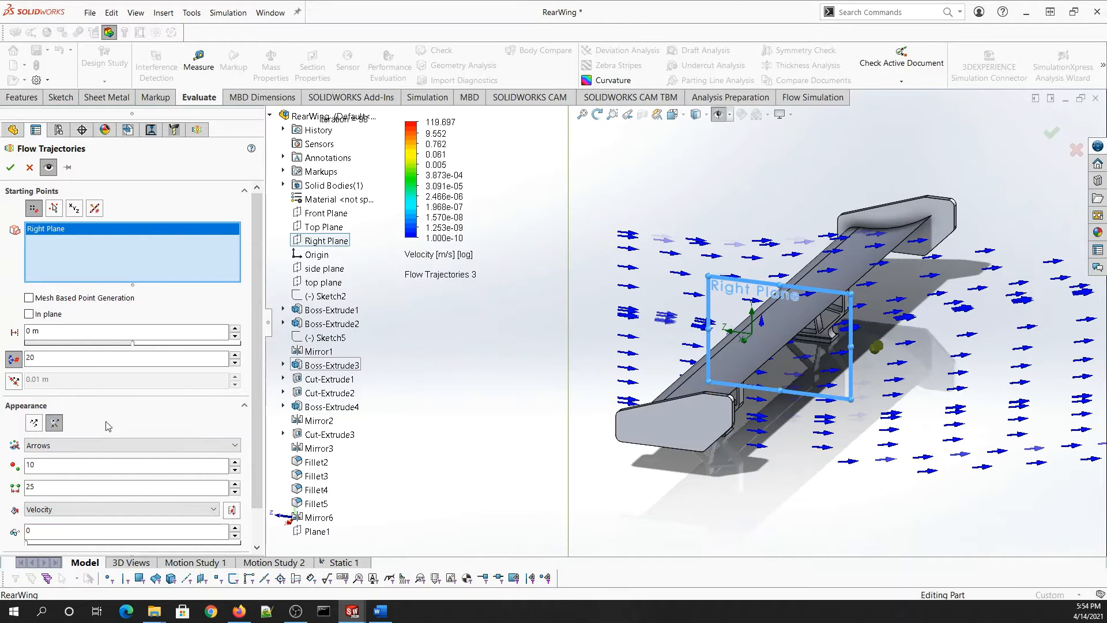
left_click(51, 444)
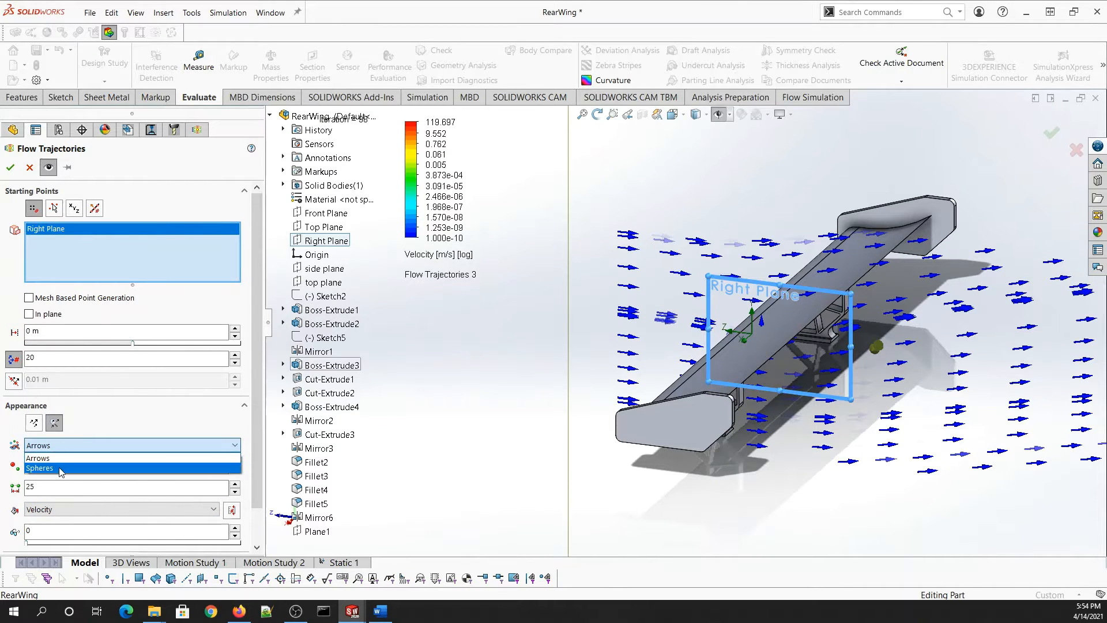
left_click(61, 468)
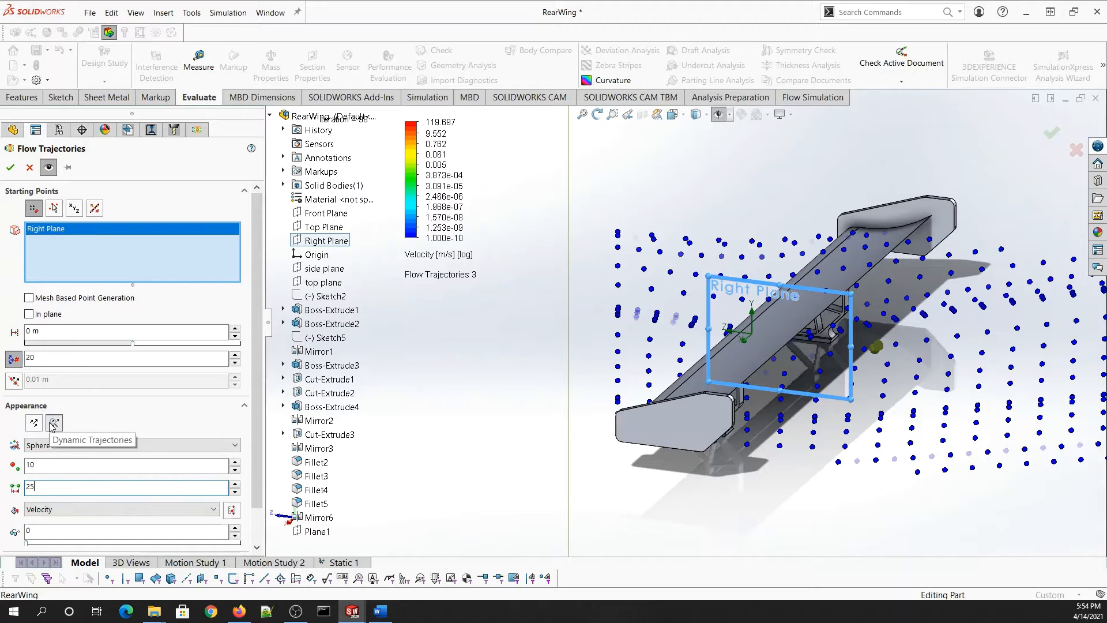
left_click(29, 167)
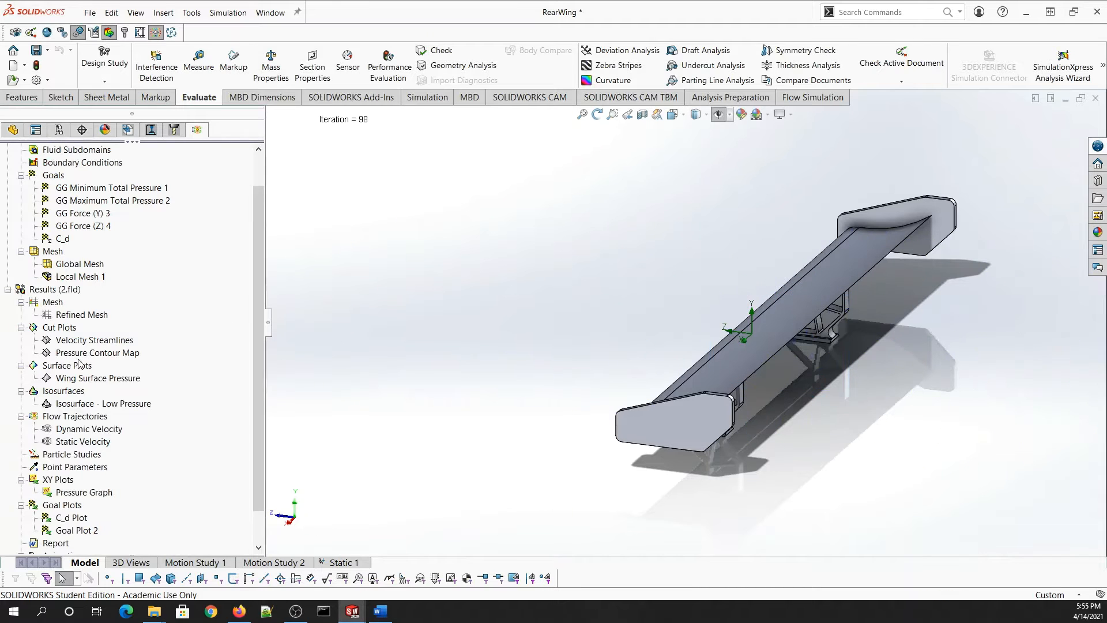
- Play the Dynamic Velocity trajectory animation around the wing
right_click(85, 430)
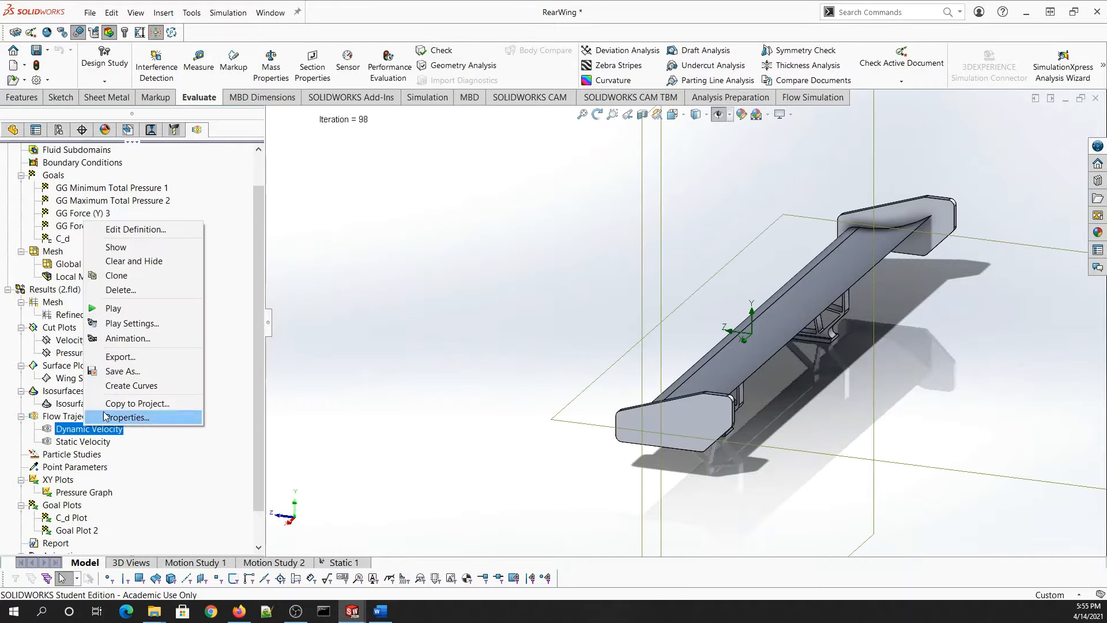
left_click(115, 311)
middle_click_drag(985, 375, 972, 377)
scroll(971, 377, "down", 5)
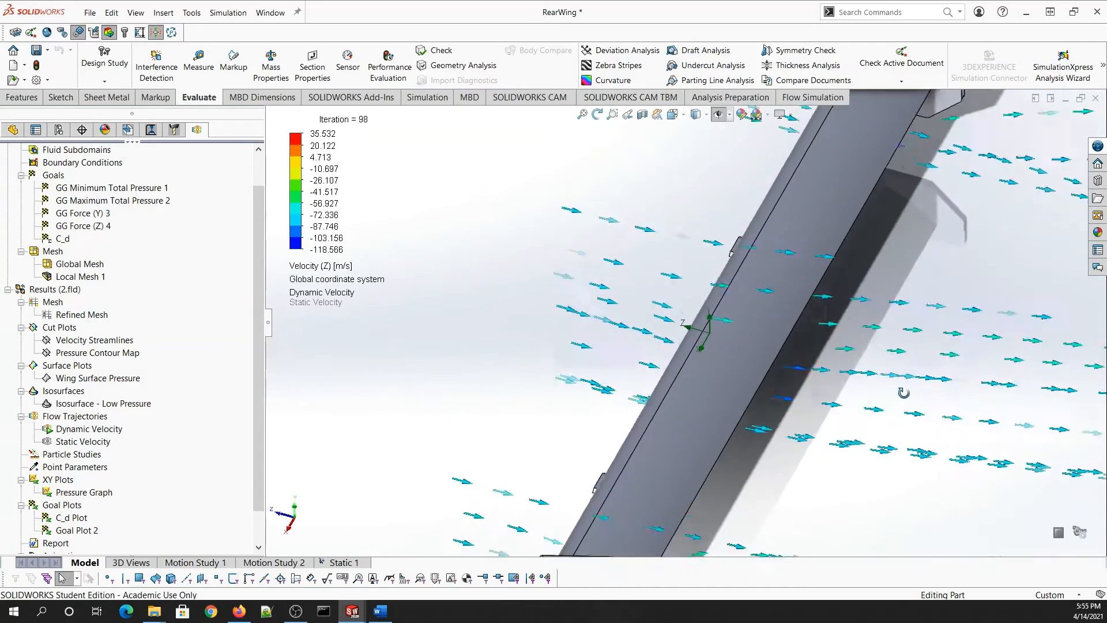
scroll(905, 406, "up", 3)
scroll(722, 348, "down", 4)
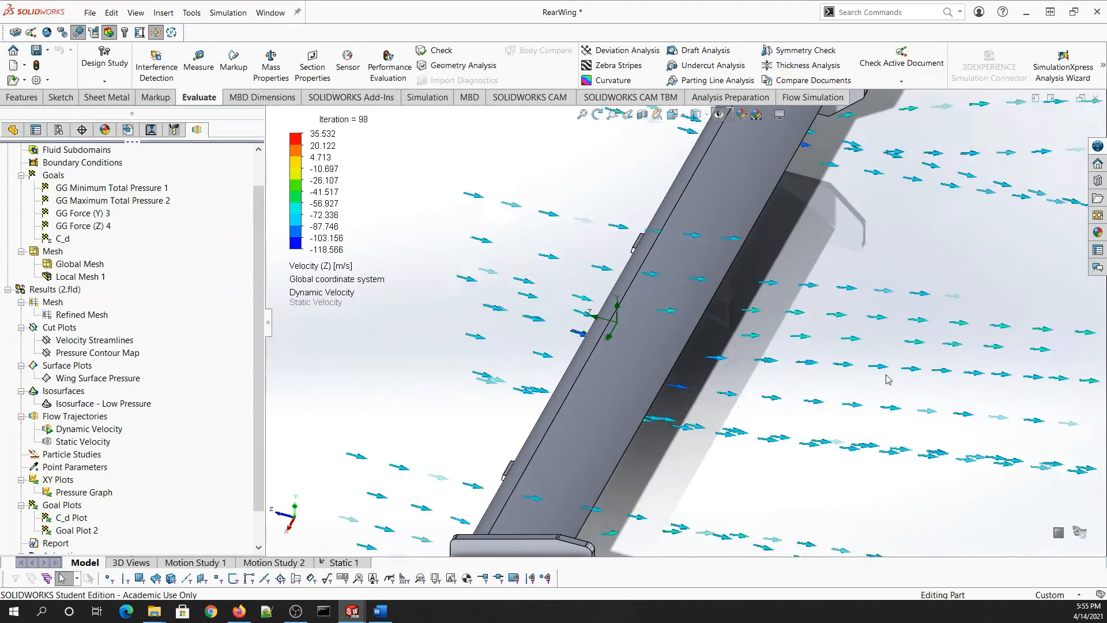
- Stop and hide the Dynamic Velocity trajectories
right_click(73, 429)
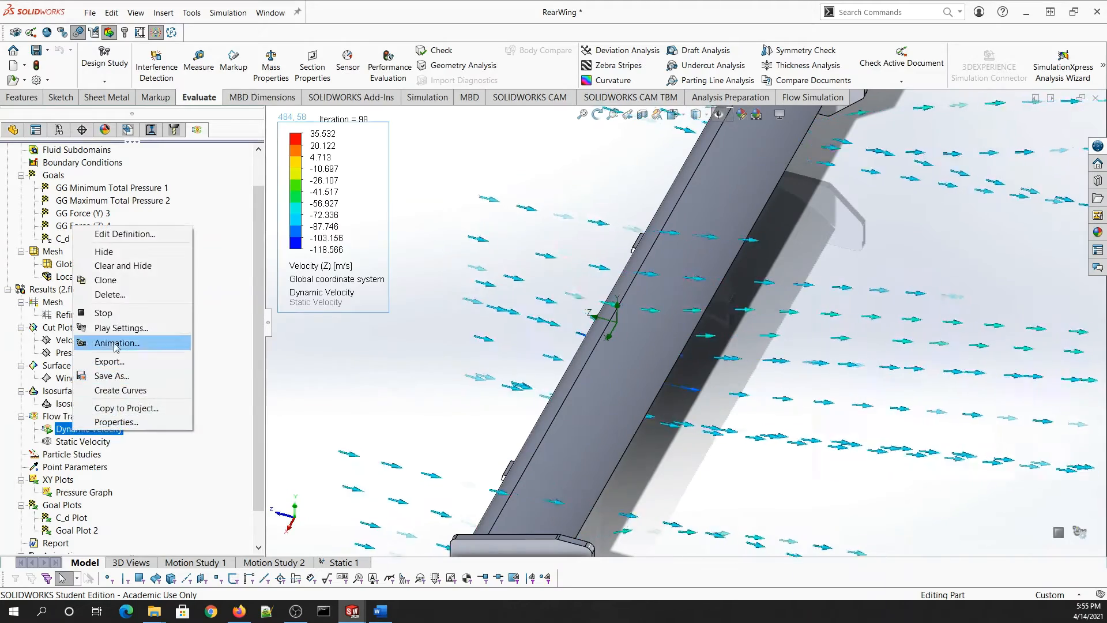
left_click(103, 313)
right_click(75, 433)
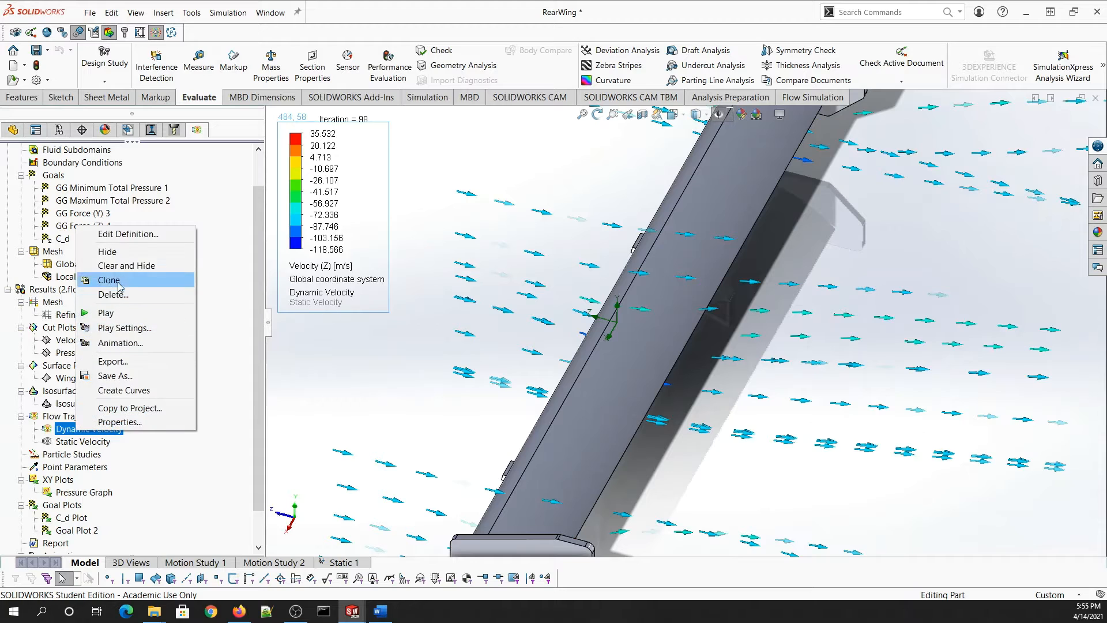
left_click(98, 252)
- Play the Static Velocity trajectories and zoom in on the wing
right_click(72, 442)
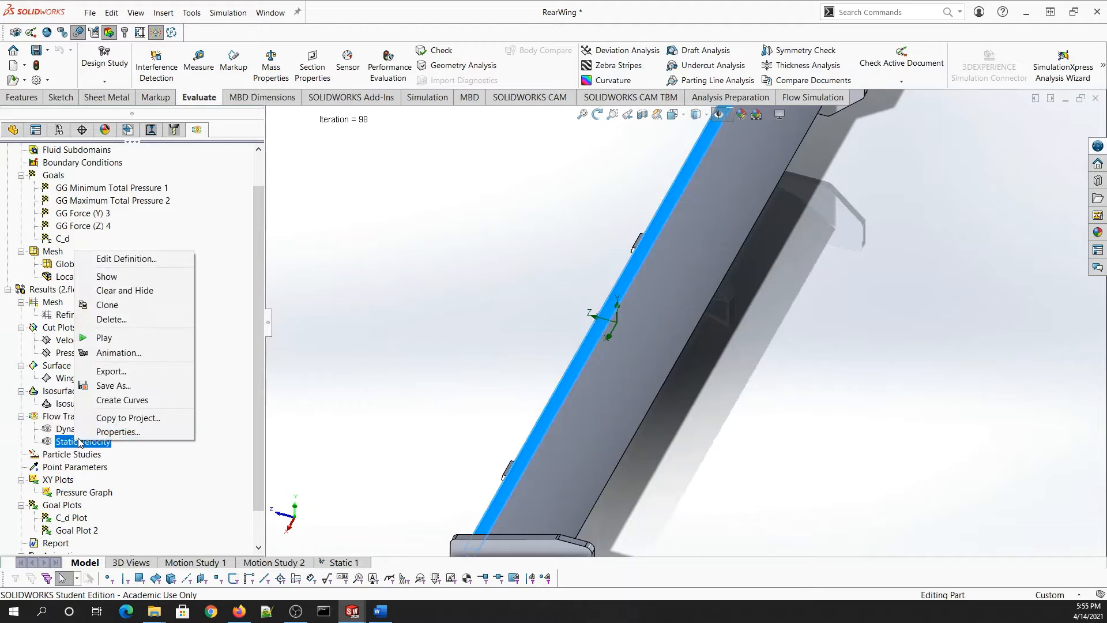
left_click(133, 339)
scroll(577, 409, "up", 1)
middle_click_drag(576, 409, 616, 414)
scroll(666, 437, "down", 1)
scroll(651, 438, "down", 6)
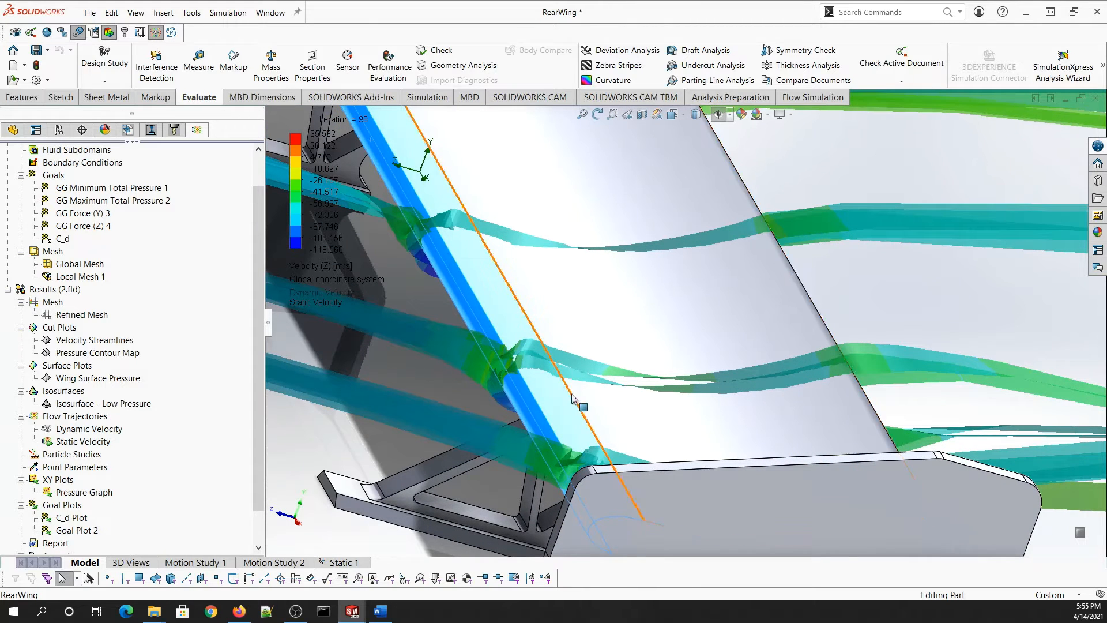
- Hide the Static Velocity trajectories
right_click(83, 442)
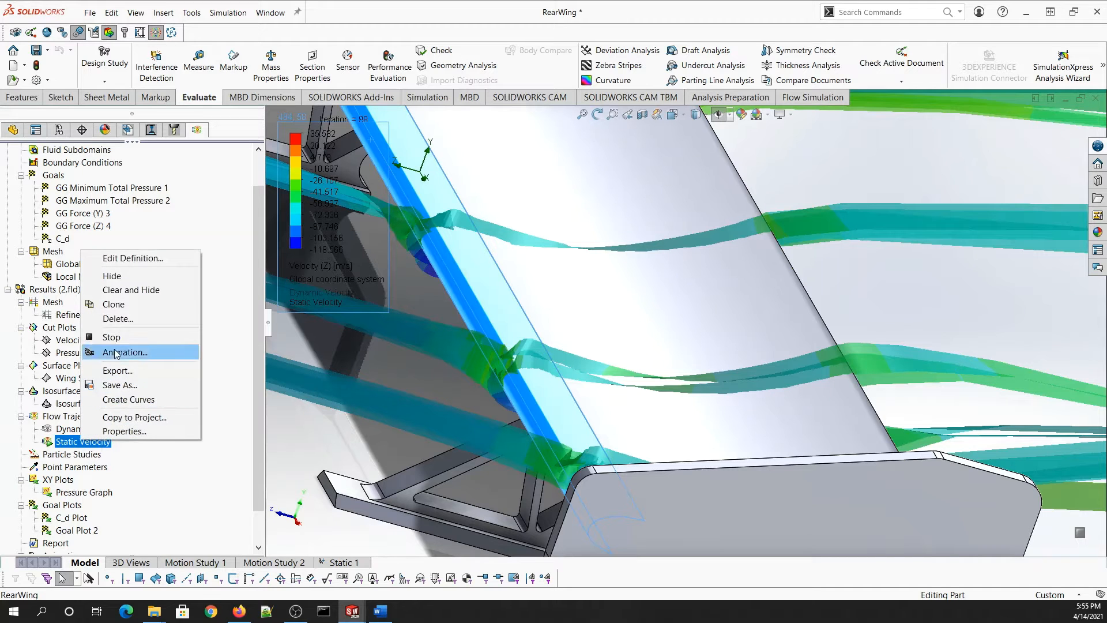
left_click(112, 276)
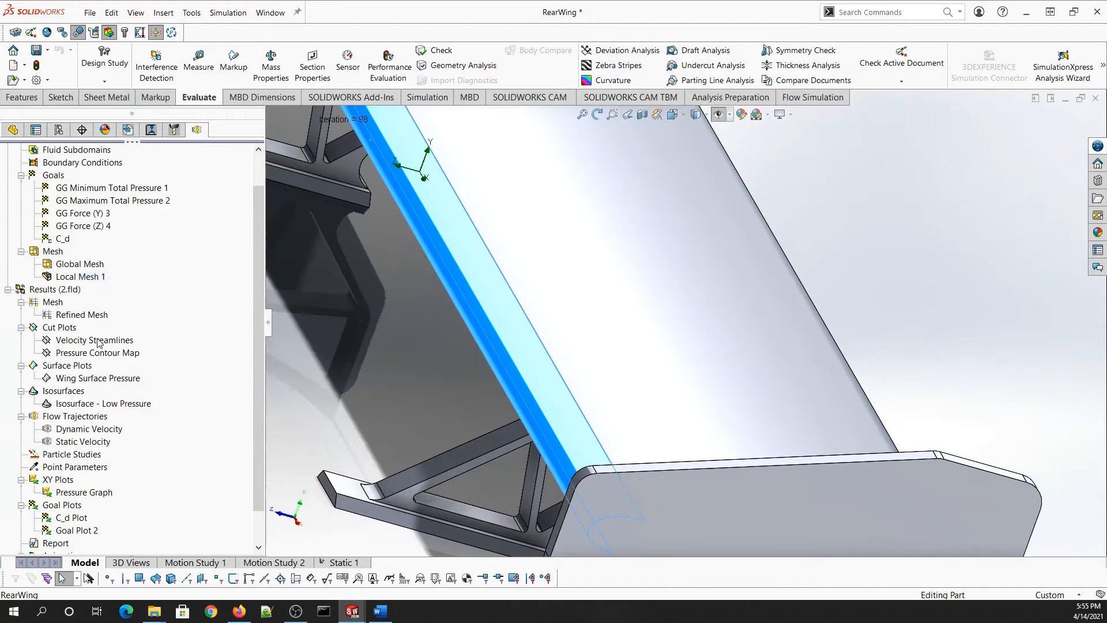
scroll(96, 354, "up", 1)
- Show and animate the Velocity Streamlines cut plot beside the wing
right_click(88, 375)
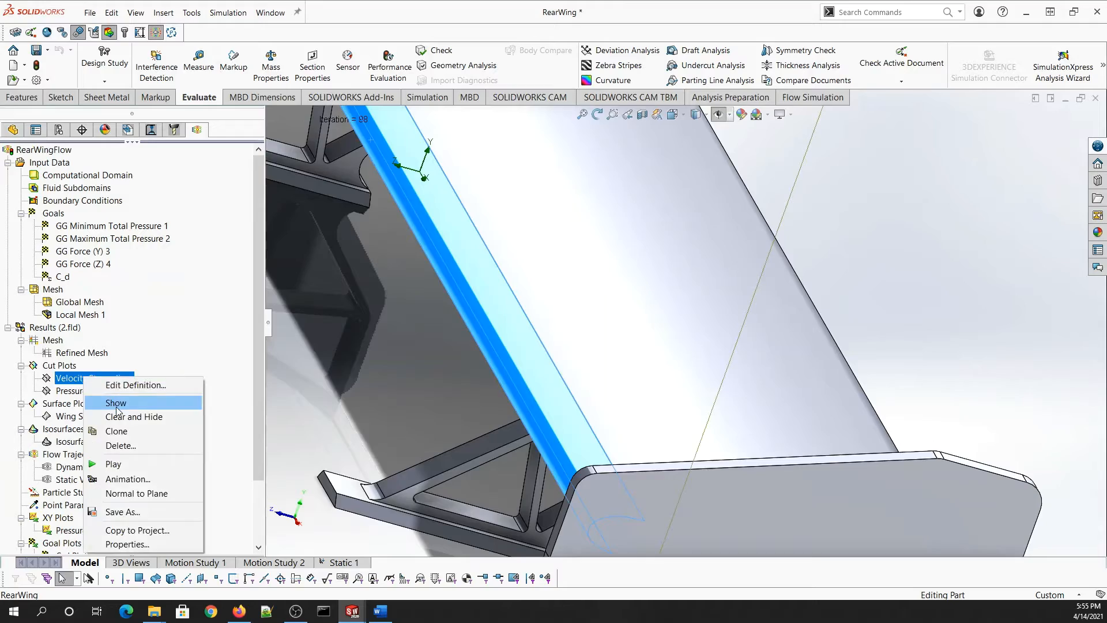
left_click(120, 410)
right_click(119, 385)
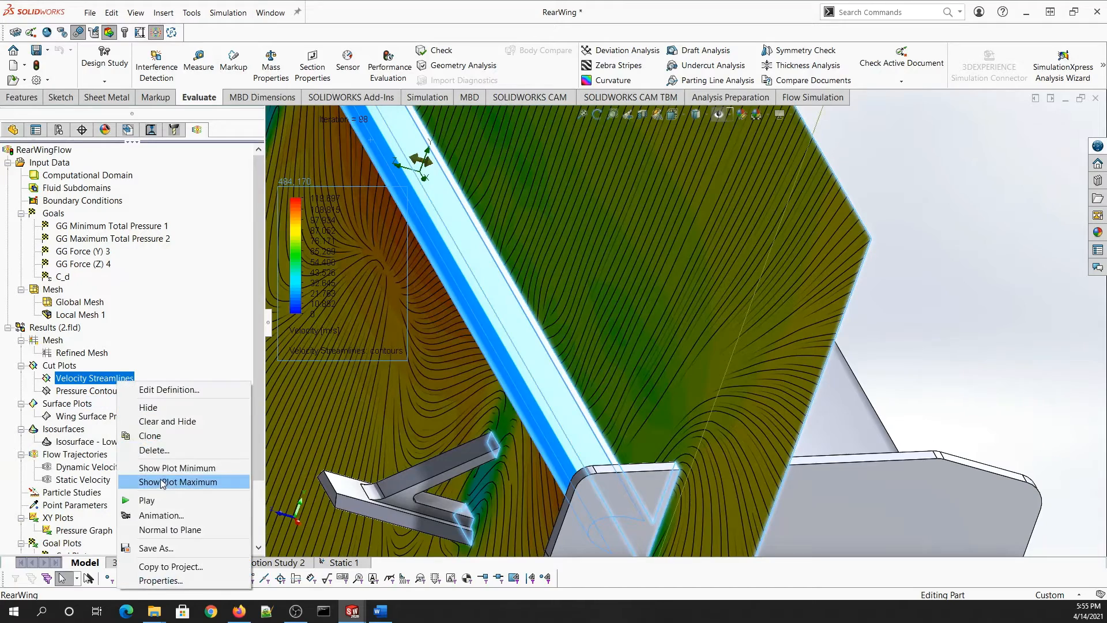
left_click(155, 501)
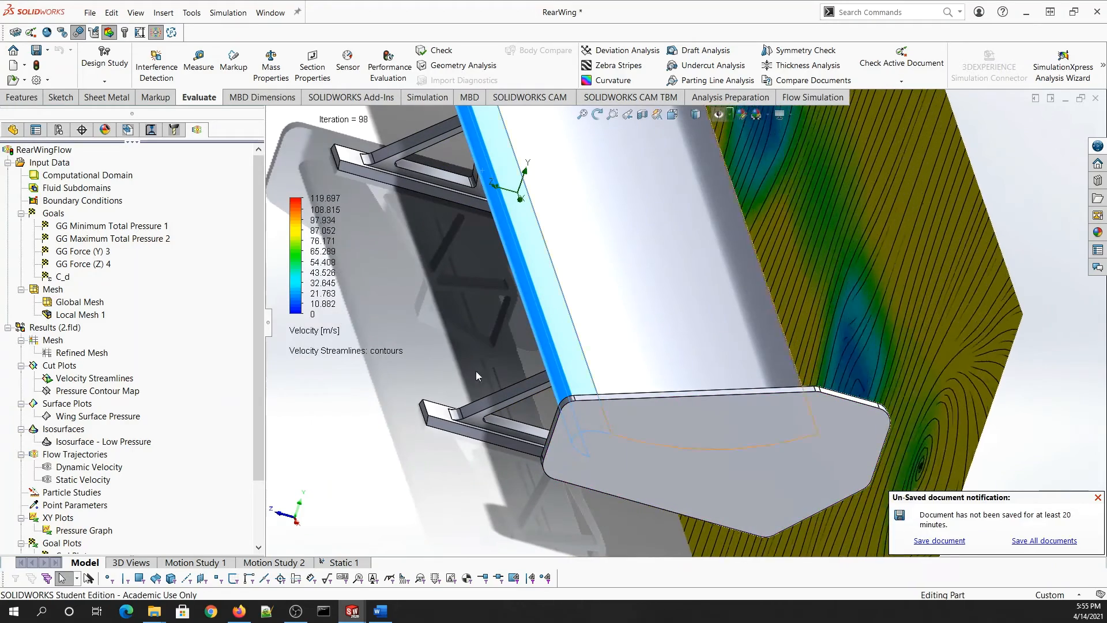
right_click(95, 378)
- Hide the Velocity Streamlines and show the Pressure Contour Map cut plot, viewing the wing from below
left_click(124, 405)
right_click(95, 391)
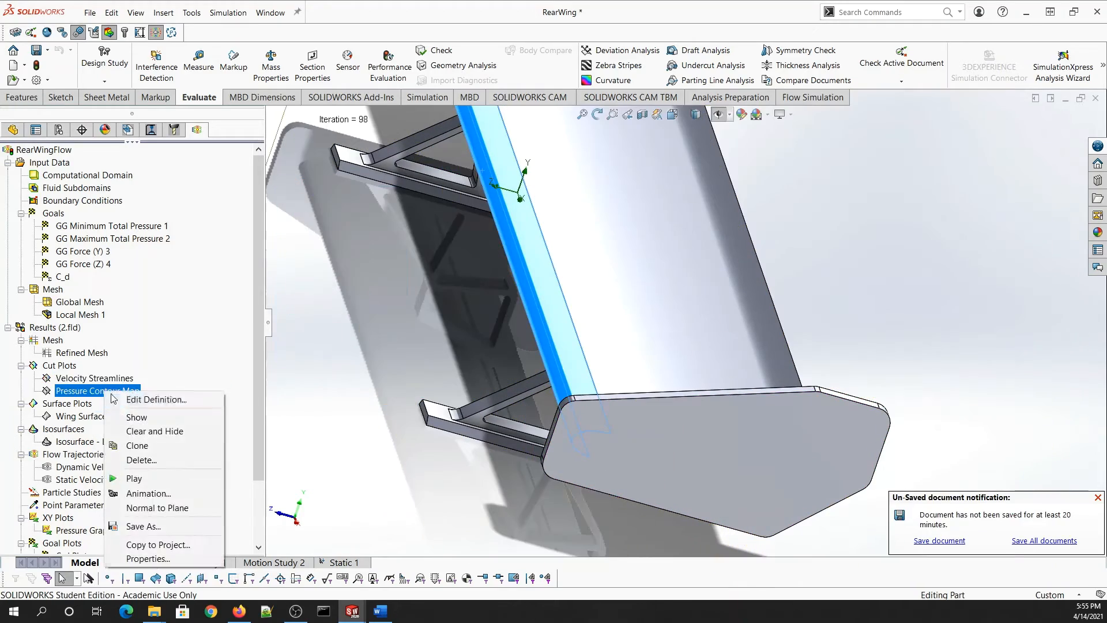
left_click(132, 417)
middle_click_drag(496, 389, 492, 326)
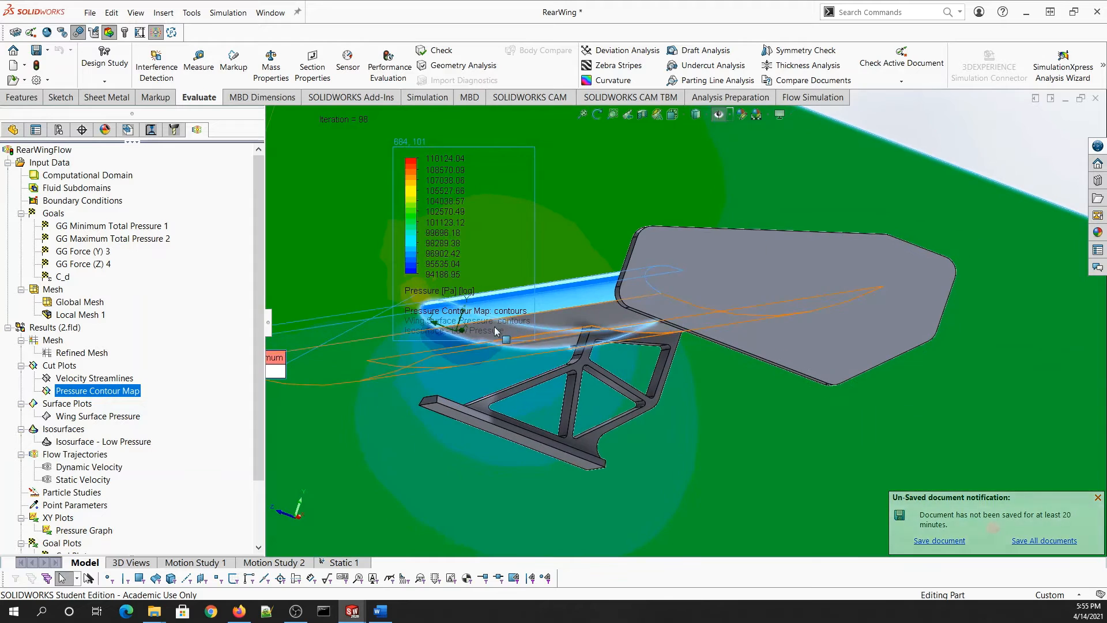
scroll(486, 328, "down", 3)
middle_click_drag(654, 187, 606, 240)
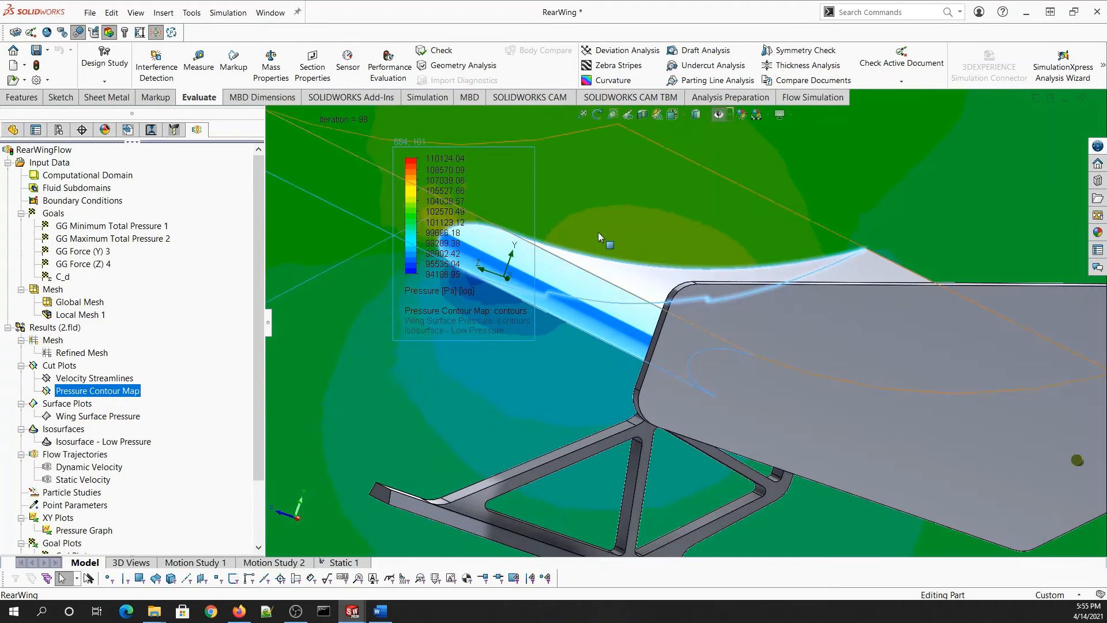
- Hide the contour plot's maximum marker and show its minimum pressure marker (95950.72 Pa)
right_click(114, 394)
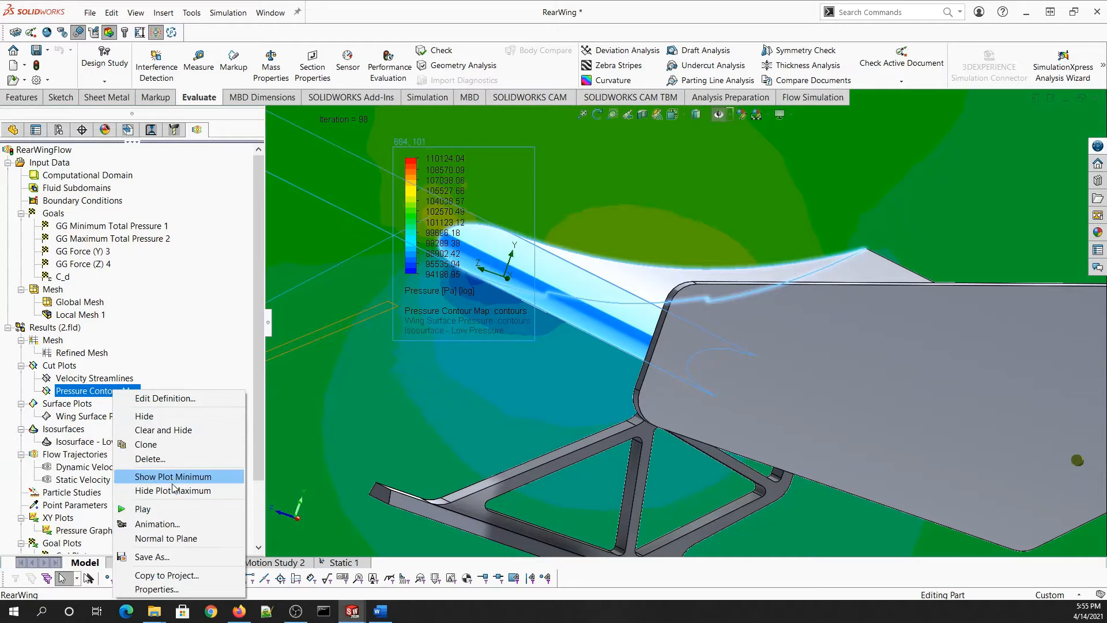
left_click(175, 490)
right_click(107, 392)
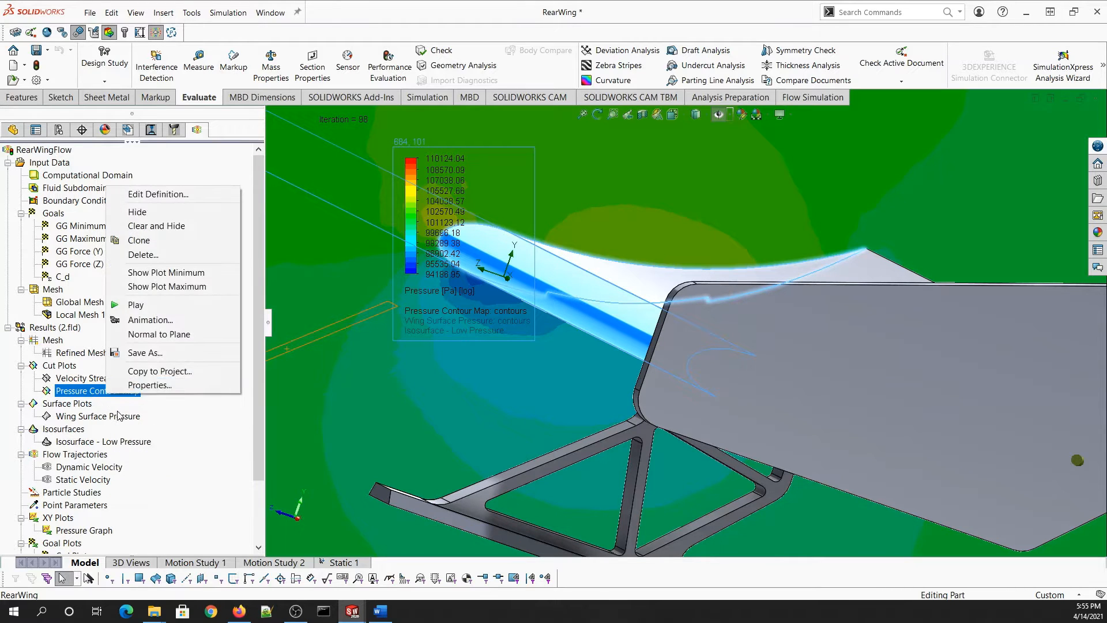
left_click(172, 273)
- Edit the pressure colour bar legend
scroll(445, 237, "up", 3)
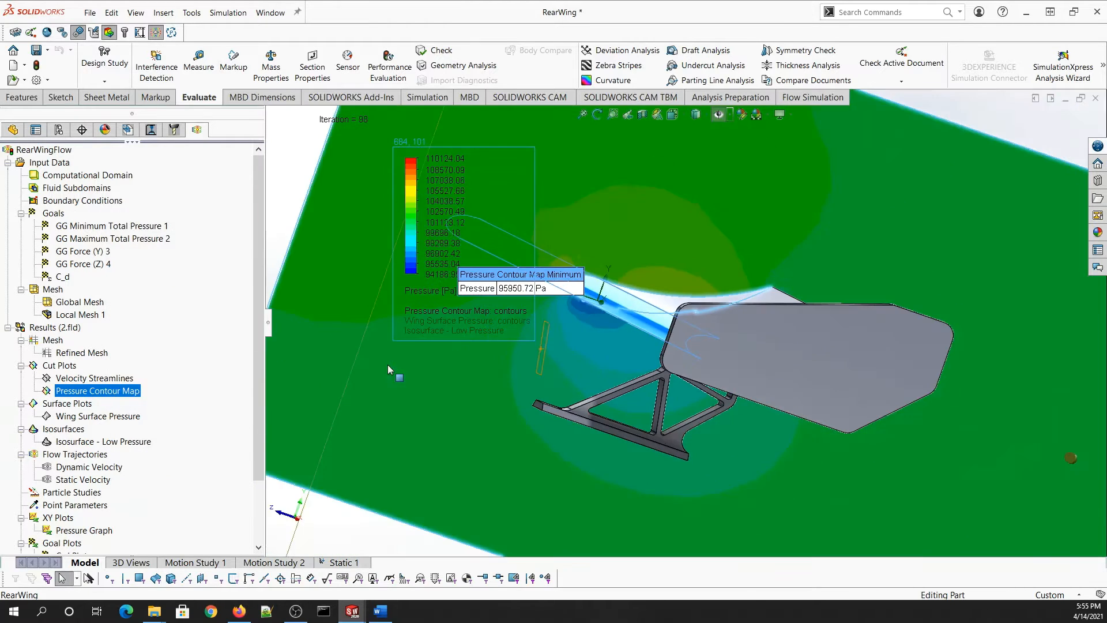
right_click(446, 237)
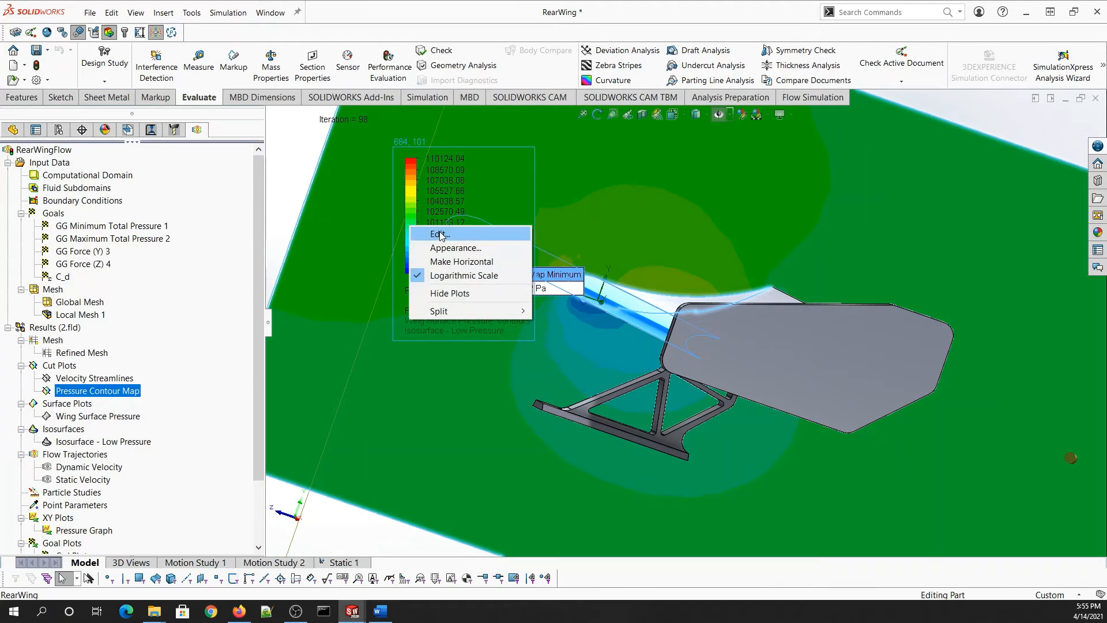
left_click(430, 227)
- Preview a grayscale palette with 65 legend levels, then close the Color Bar settings
middle_click_drag(608, 406, 604, 381)
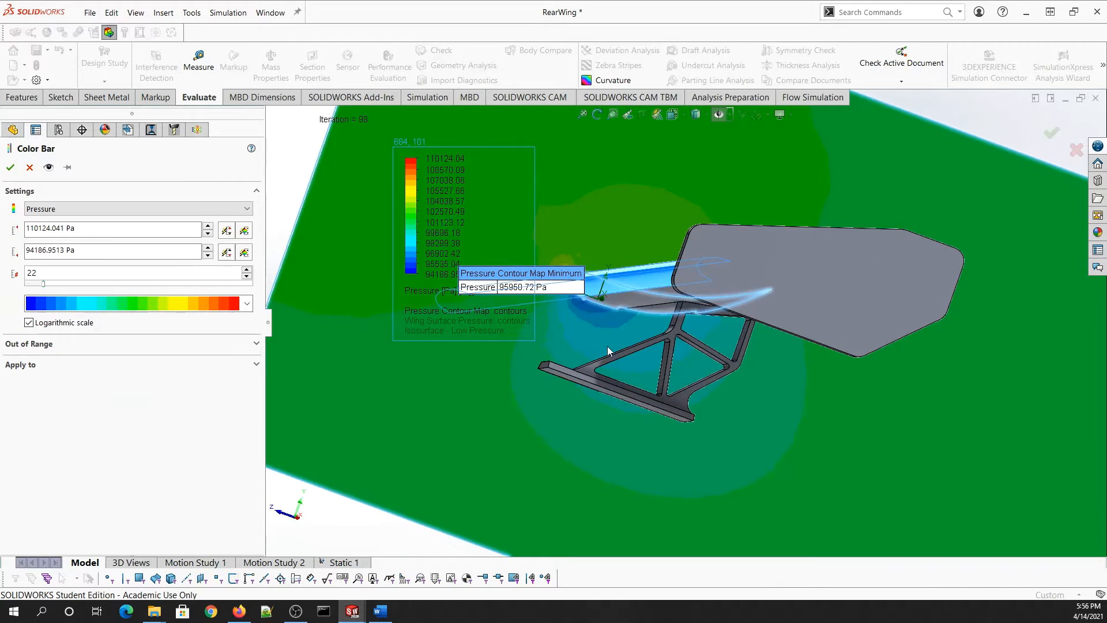
scroll(607, 346, "down", 1)
left_click(245, 307)
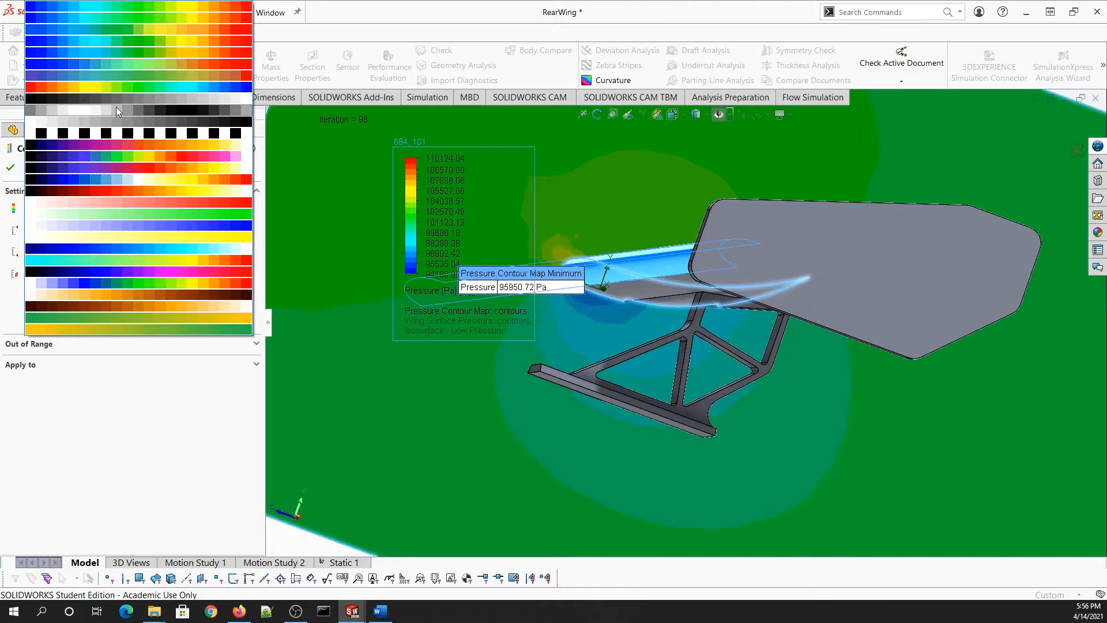
left_click(116, 107)
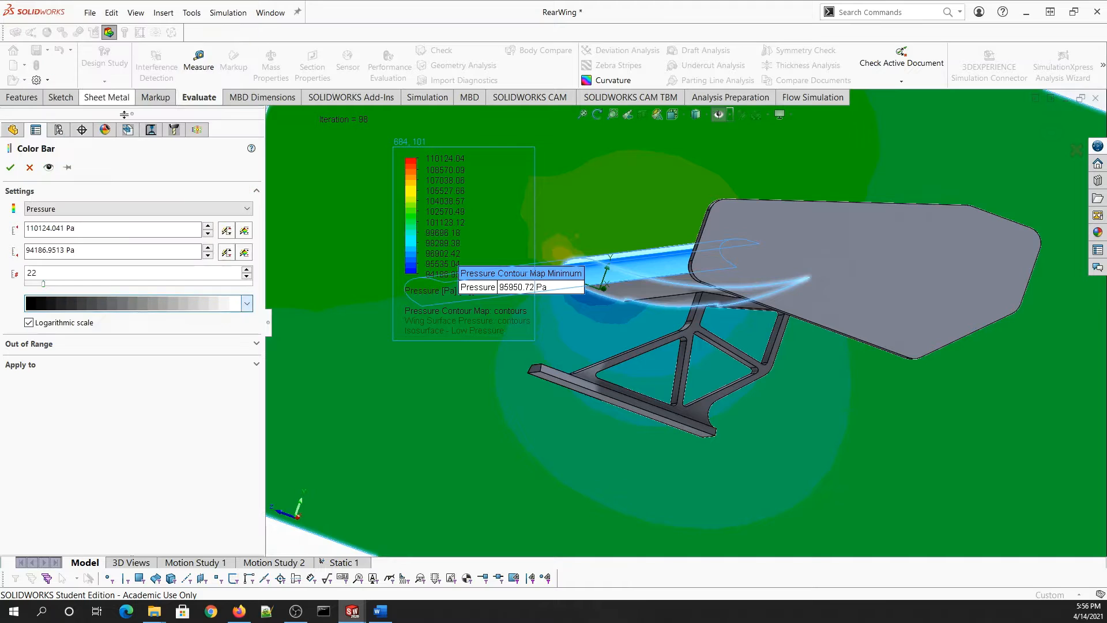
left_click(49, 167)
scroll(633, 270, "down", 2)
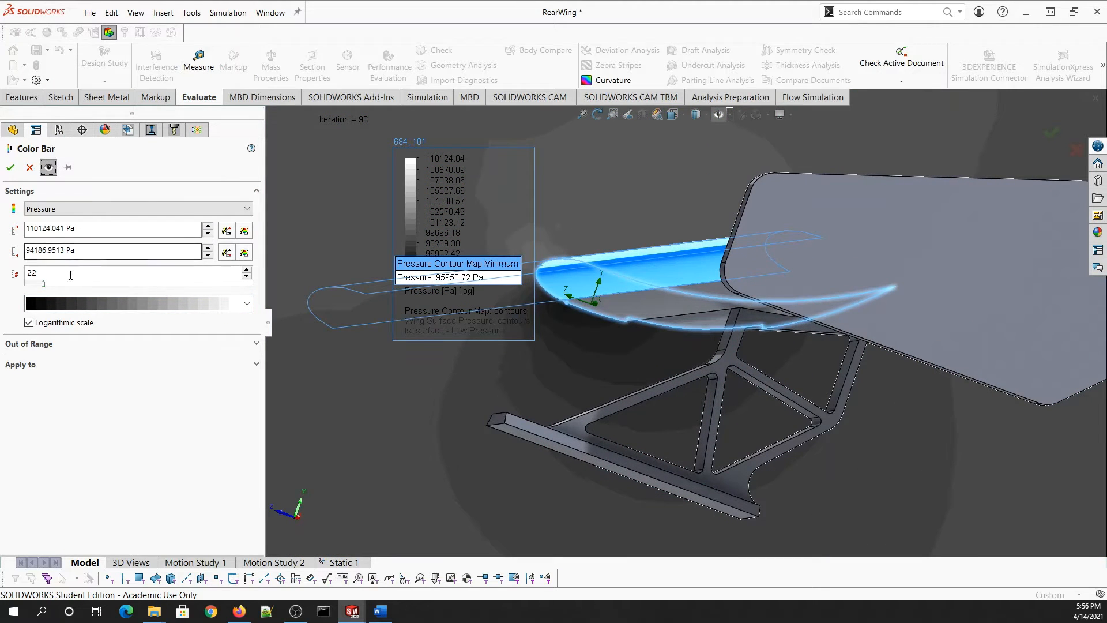
left_click_drag(38, 286, 69, 284)
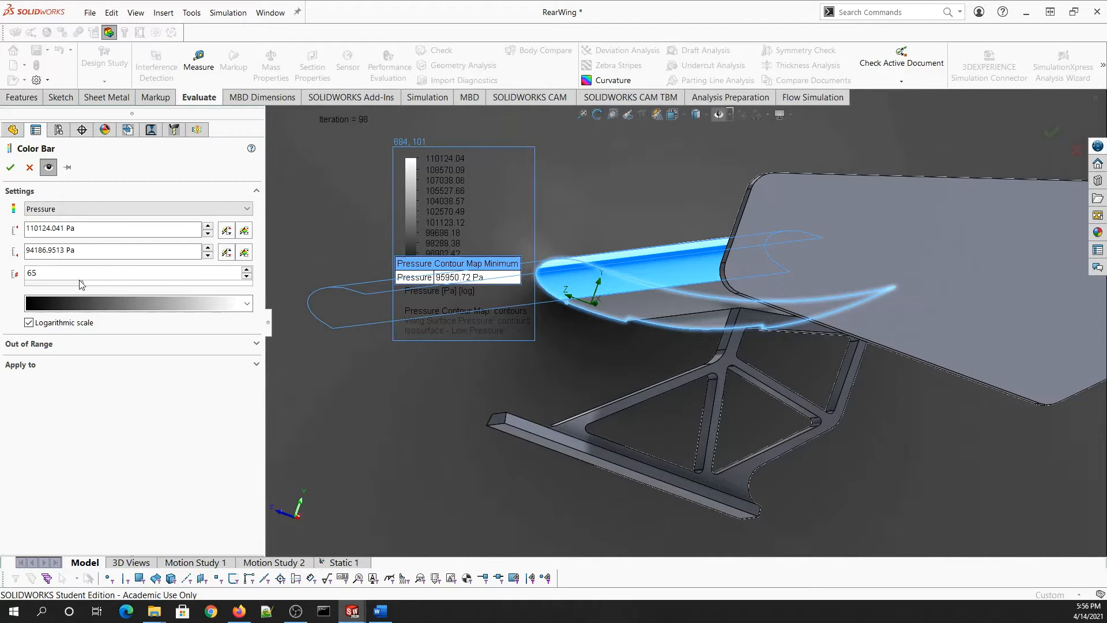
left_click(11, 166)
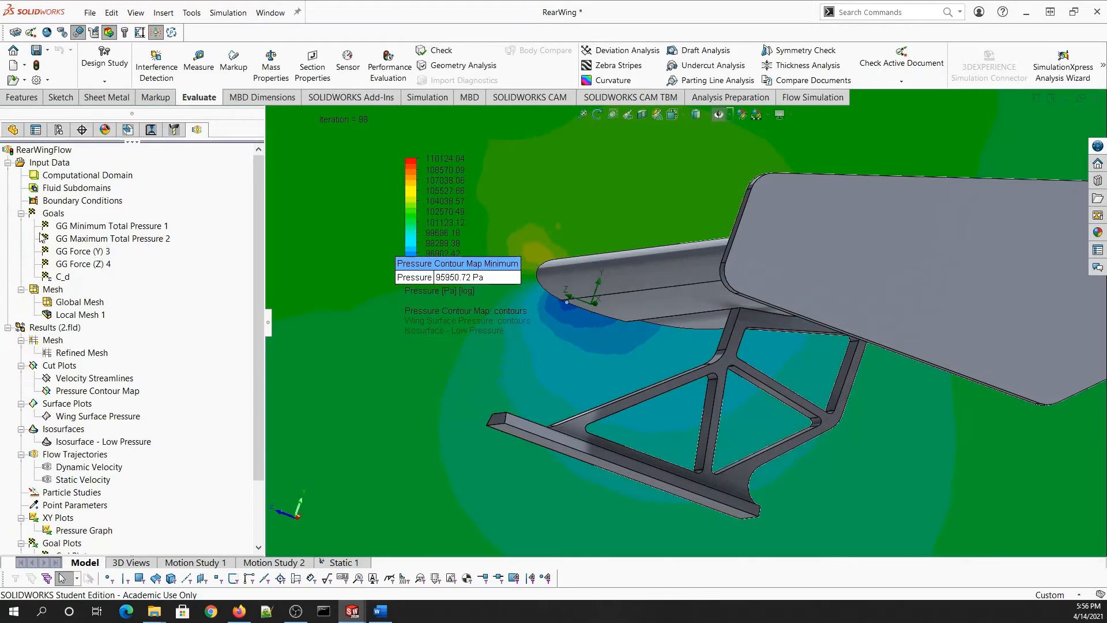
- Swap the Pressure Contour Map for the Wing Surface Pressure plot and view the end plate from below
right_click(82, 392)
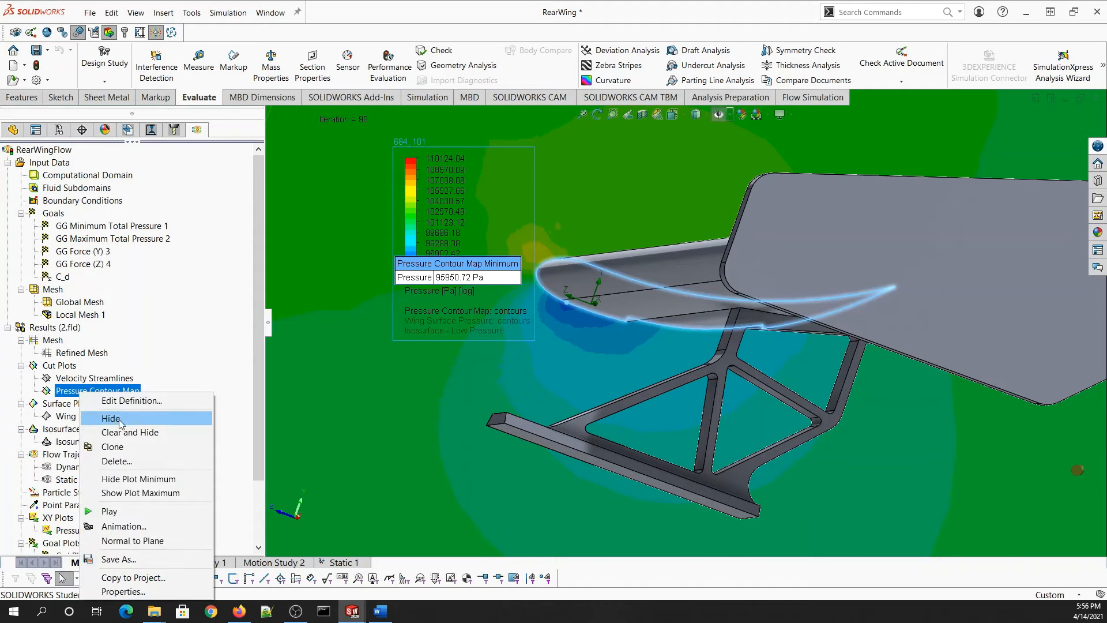
left_click(121, 418)
right_click(92, 415)
left_click(129, 440)
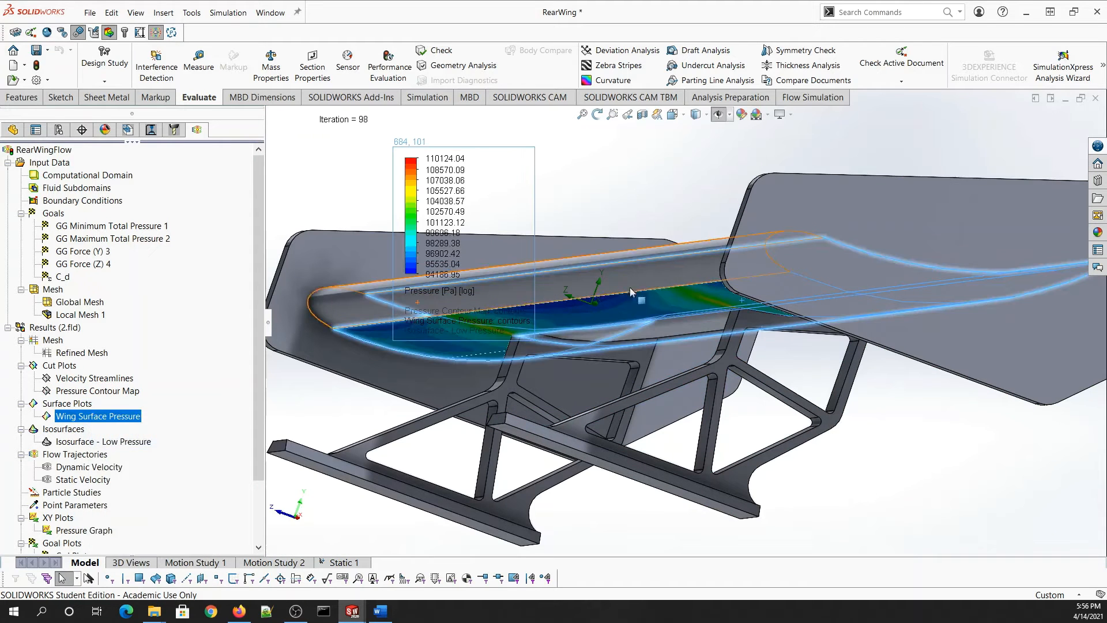
middle_click_drag(639, 296, 953, 224)
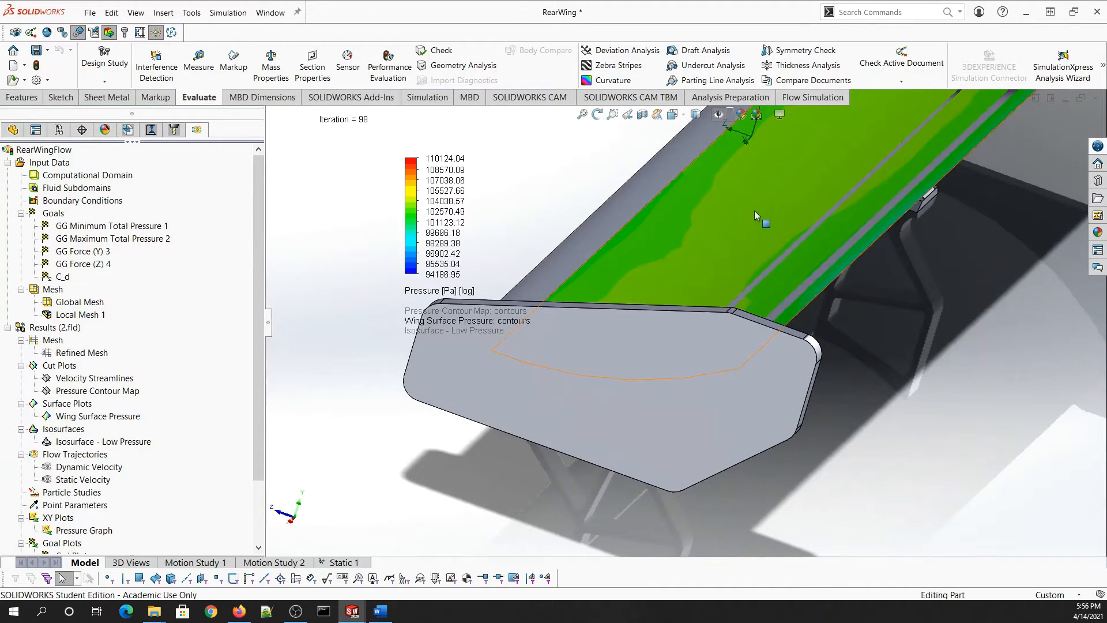
middle_click_drag(730, 209, 644, 486)
scroll(644, 486, "down", 10)
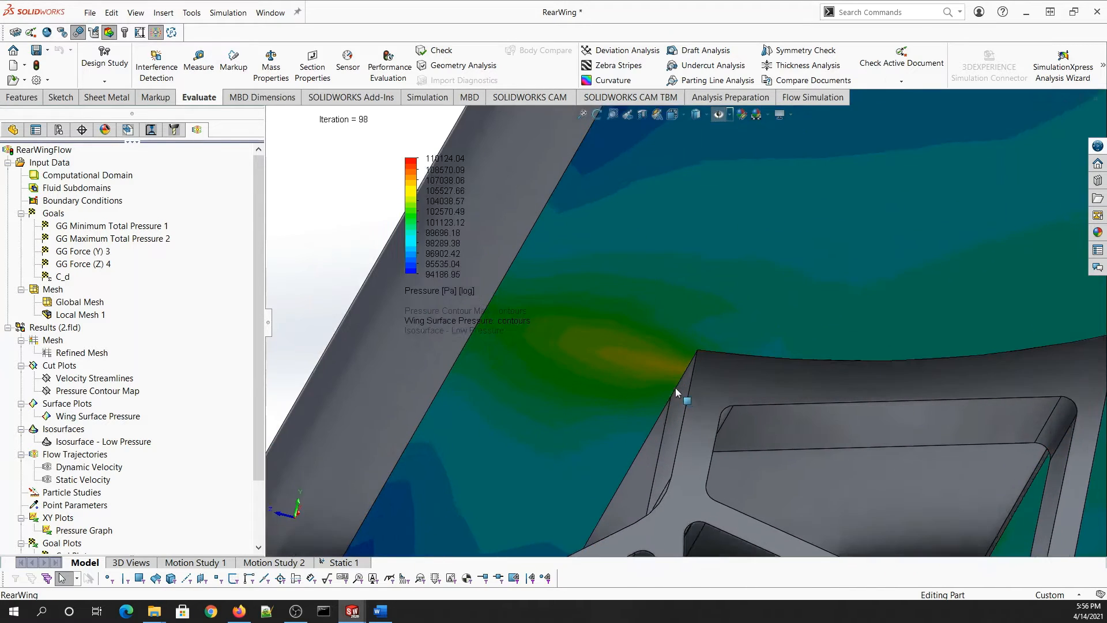
- Show the Refined Mesh plot briefly, then hide it again
right_click(96, 356)
left_click(123, 378)
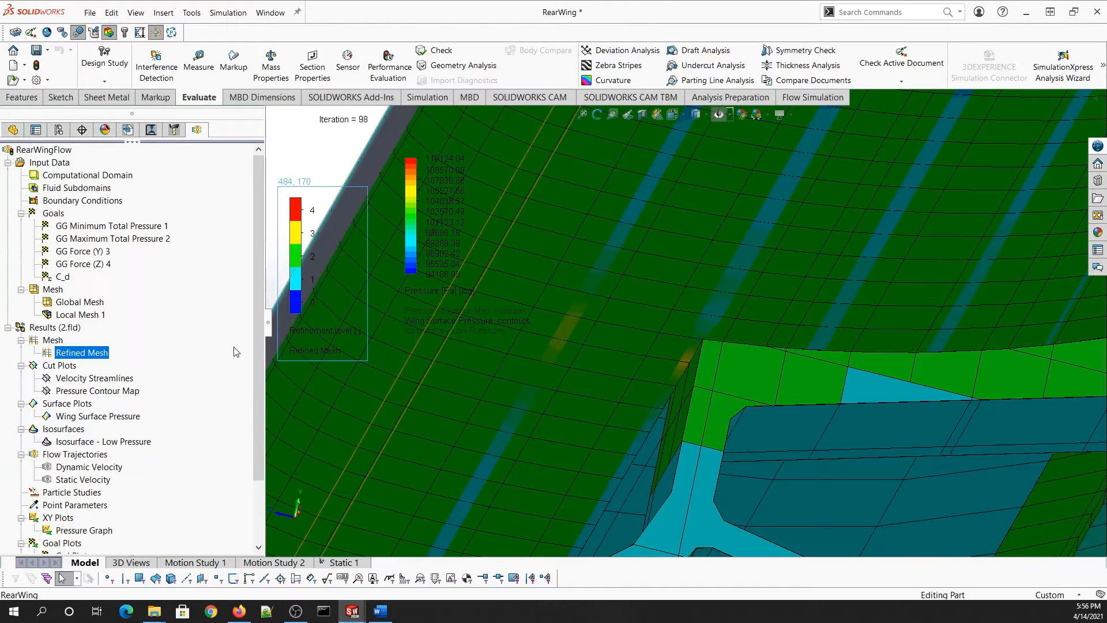
right_click(79, 304)
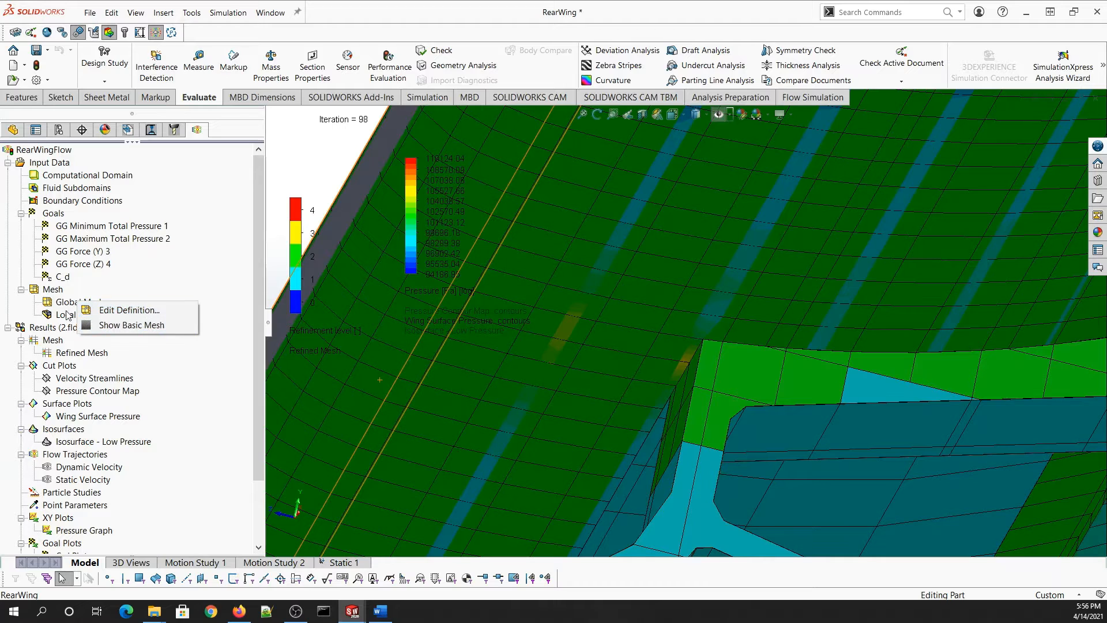
right_click(73, 354)
left_click(111, 376)
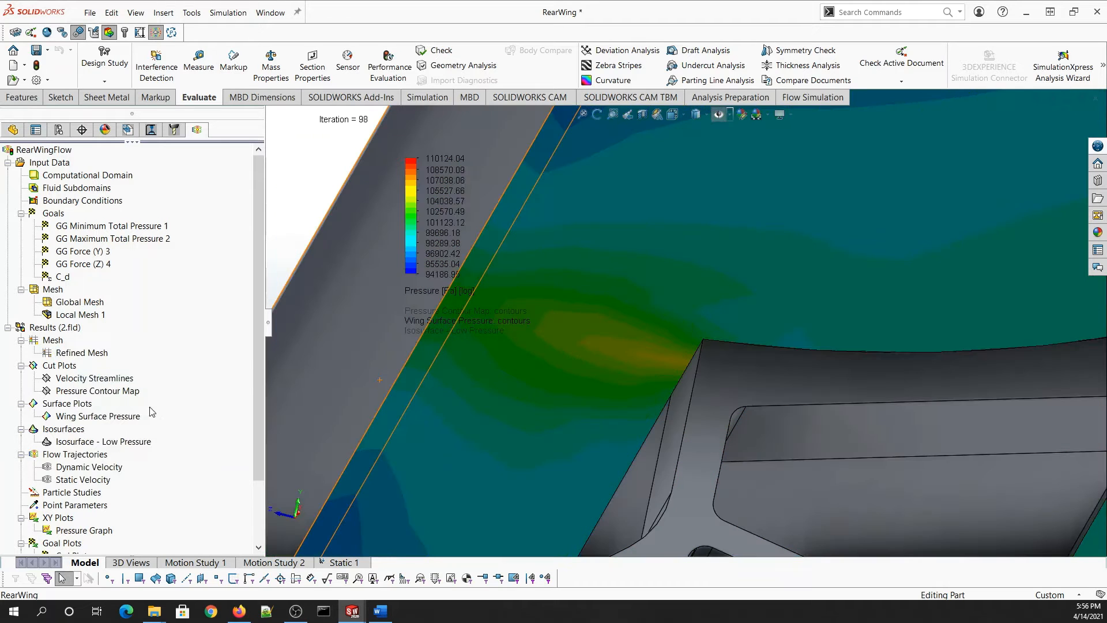
- Hide the Wing Surface Pressure plot and the Low Pressure isosurface
right_click(102, 415)
left_click(132, 443)
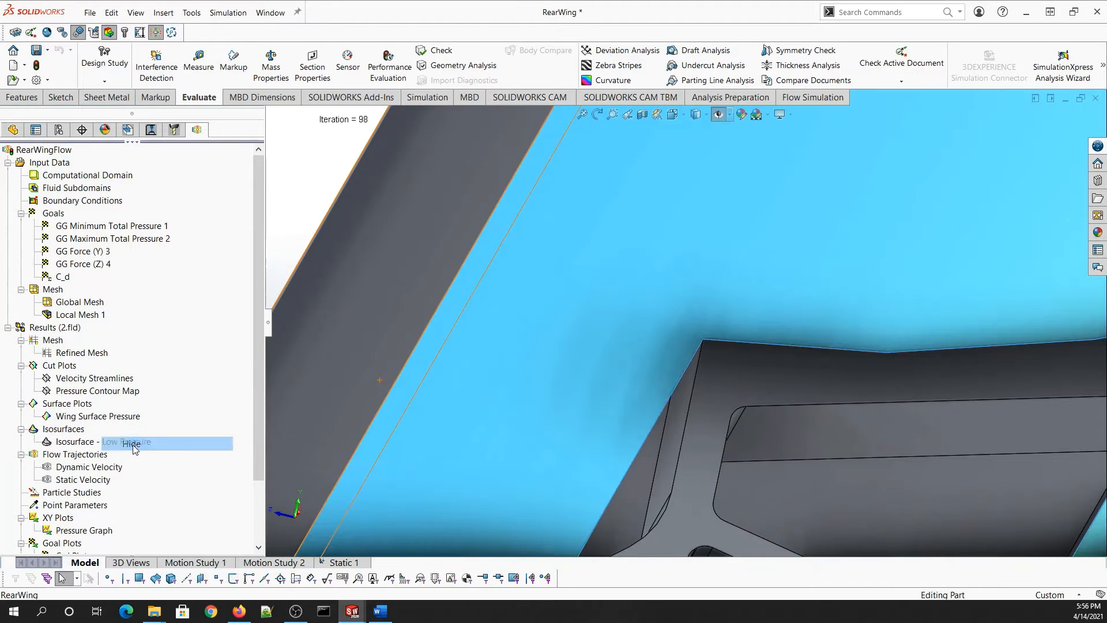
scroll(461, 400, "up", 5)
middle_click_drag(461, 400, 437, 430)
left_click(437, 430)
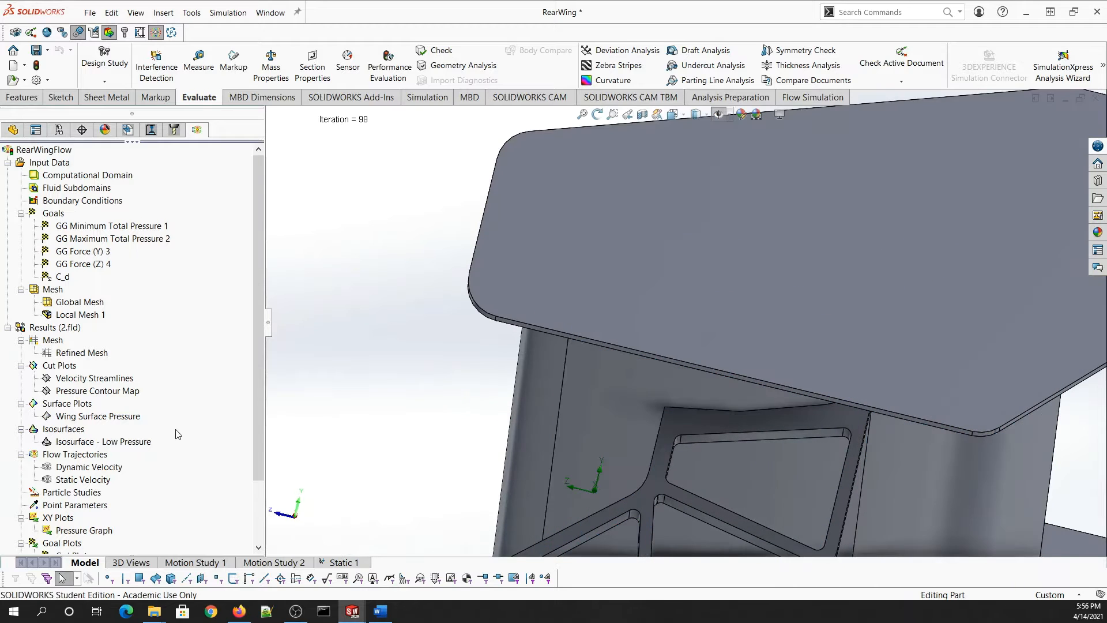
- Show the Low Pressure isosurface again and view it beneath the wing
right_click(123, 447)
left_click(168, 472)
scroll(559, 430, "up", 3)
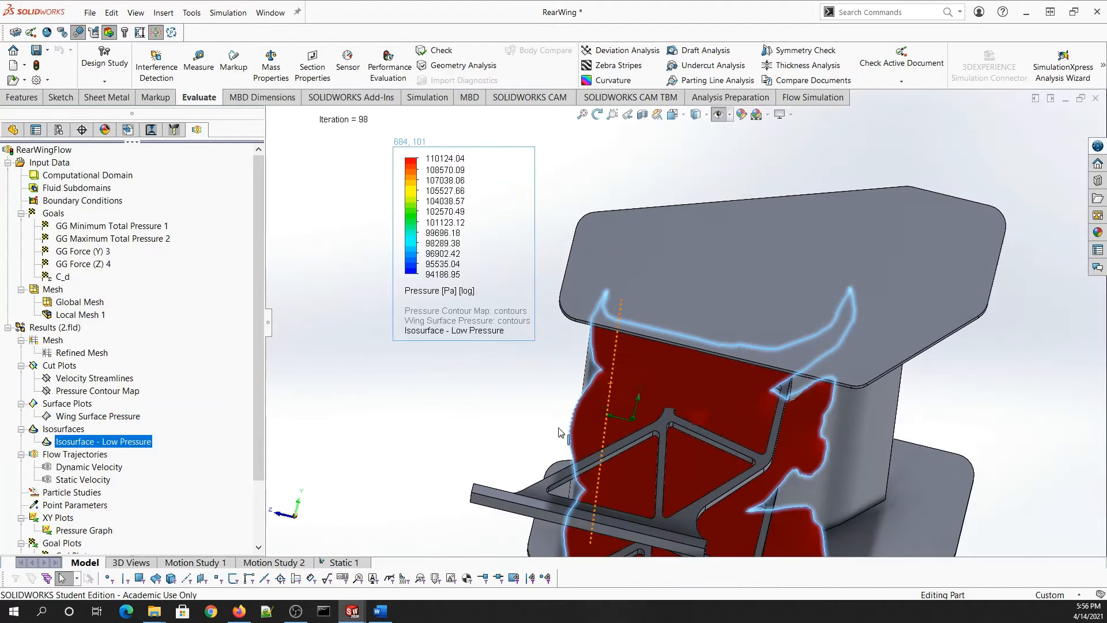
middle_click_drag(560, 431, 523, 438)
- Add a second Pressure isosurface value of about 99876.4922 Pa and apply it
right_click(111, 443)
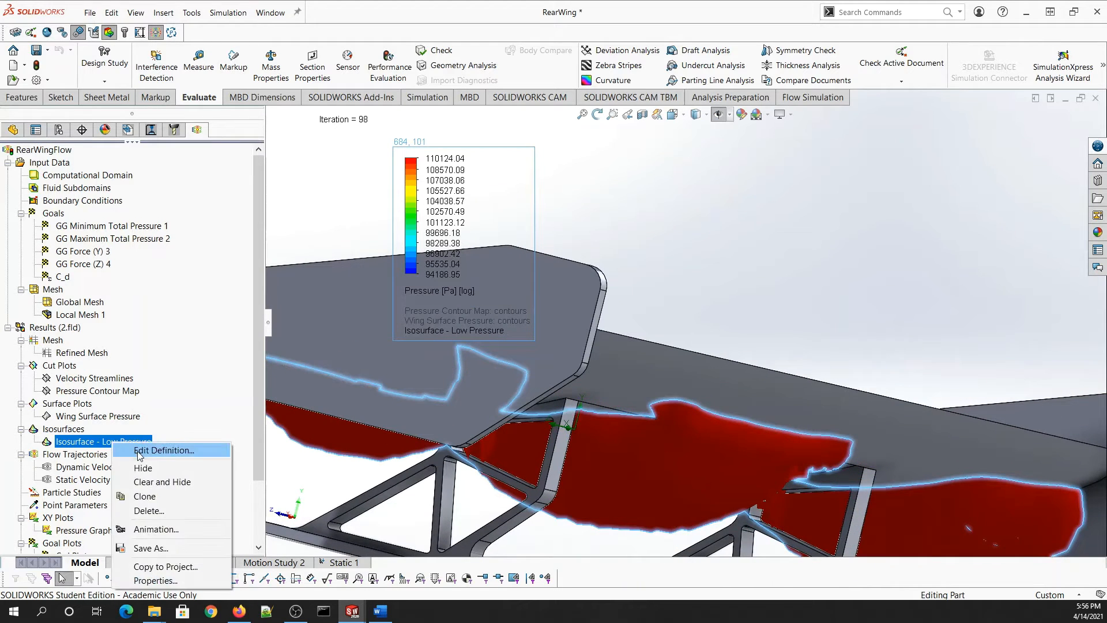
left_click(158, 451)
scroll(445, 426, "up", 4)
middle_click_drag(448, 429, 444, 427)
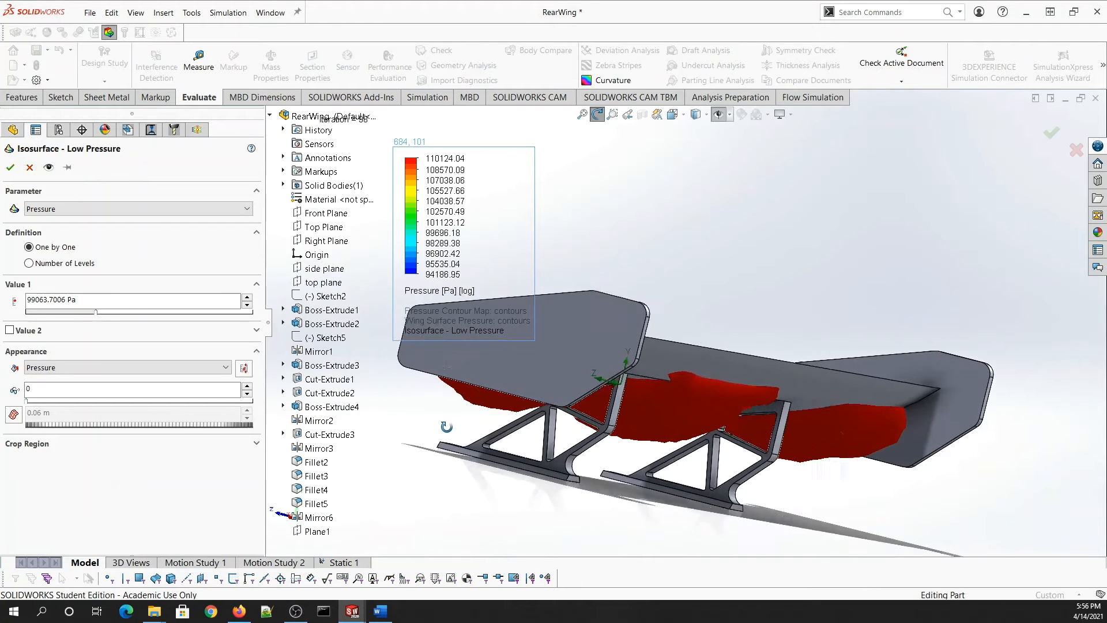
scroll(442, 426, "down", 1)
scroll(656, 414, "down", 2)
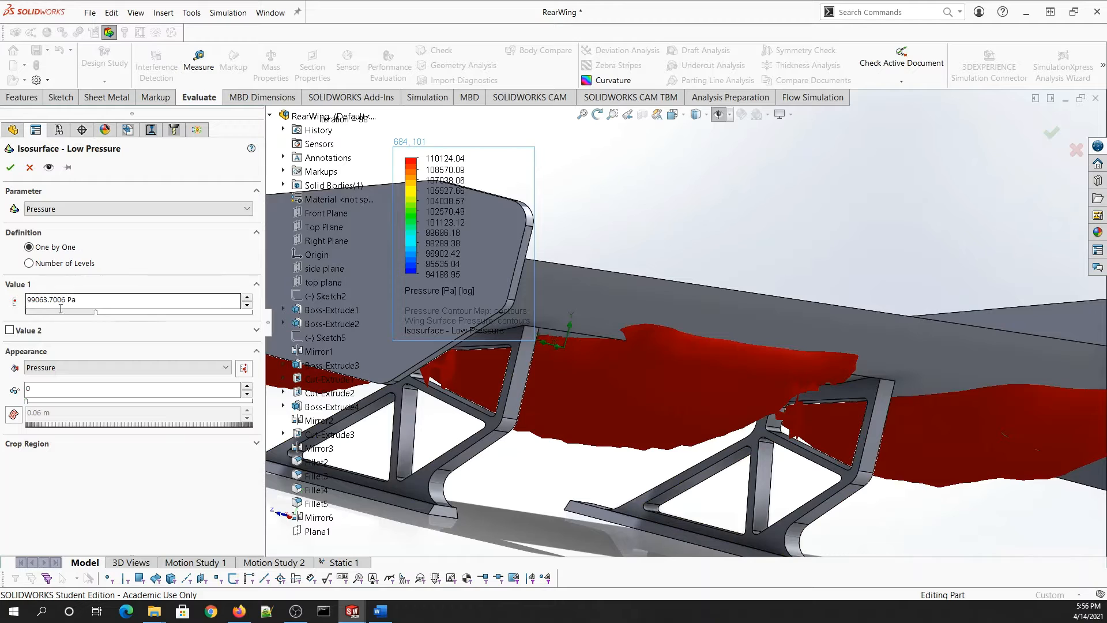
left_click(34, 211)
left_click(32, 214)
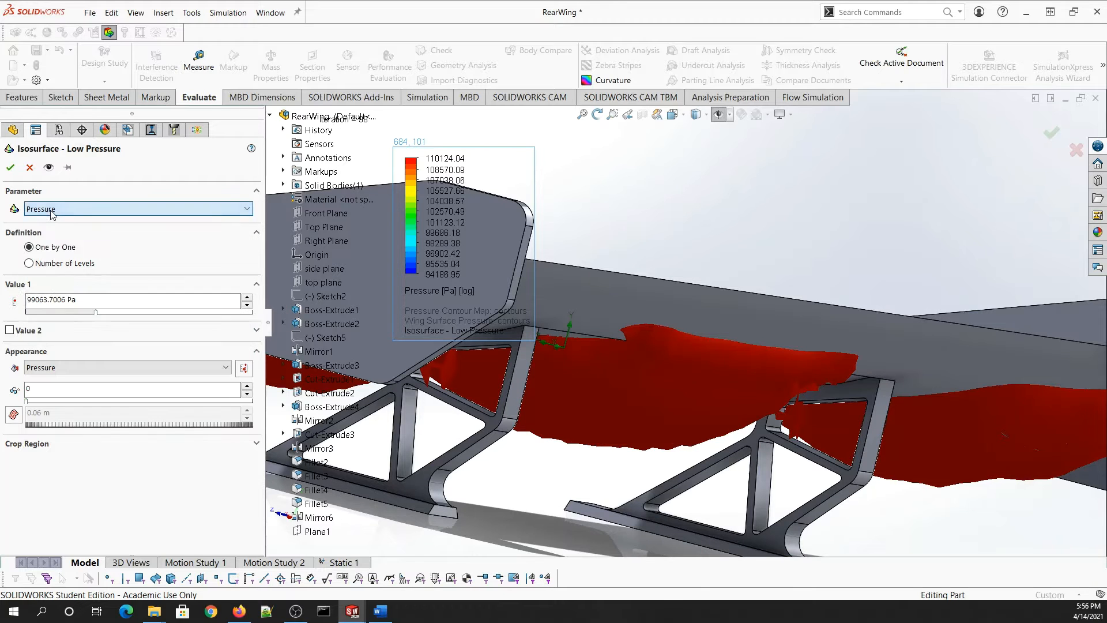
left_click(9, 330)
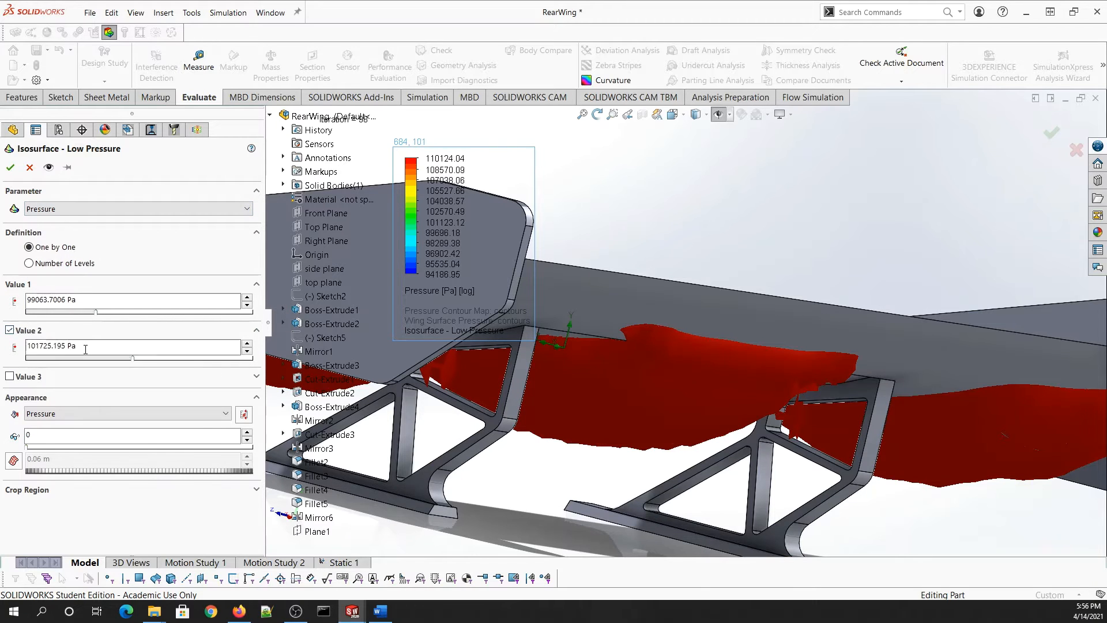
left_click(48, 167)
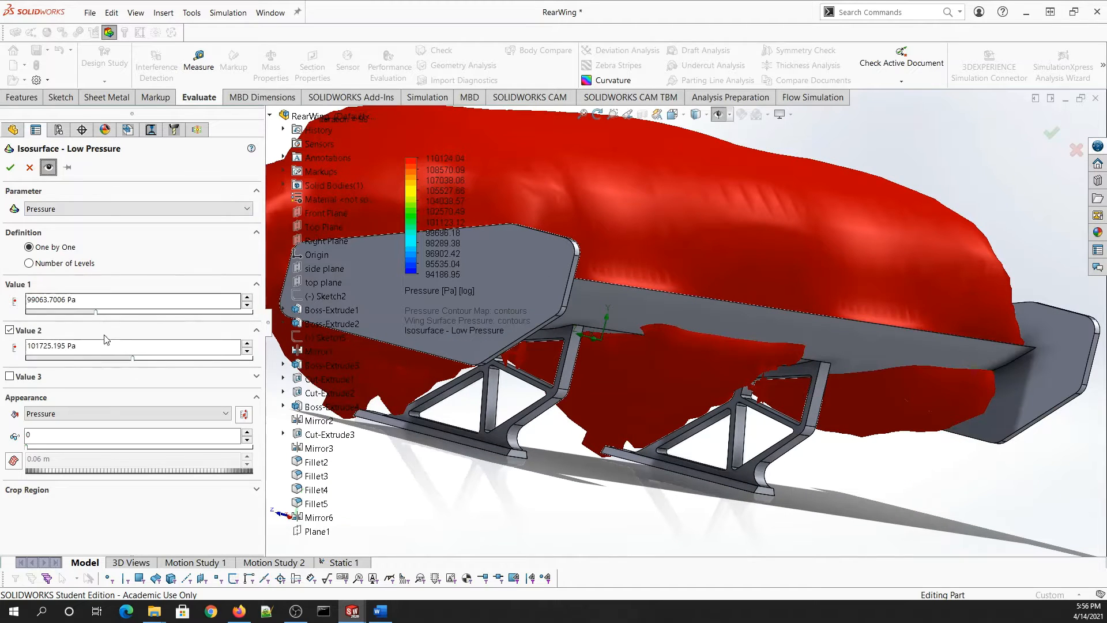
left_click_drag(133, 358, 106, 361)
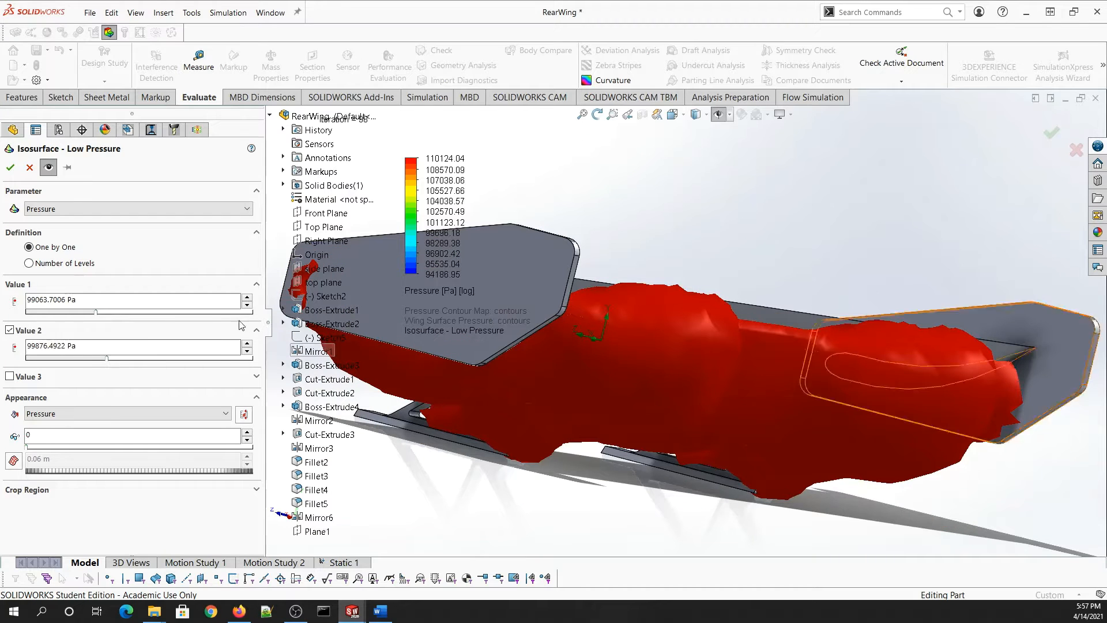
left_click(9, 167)
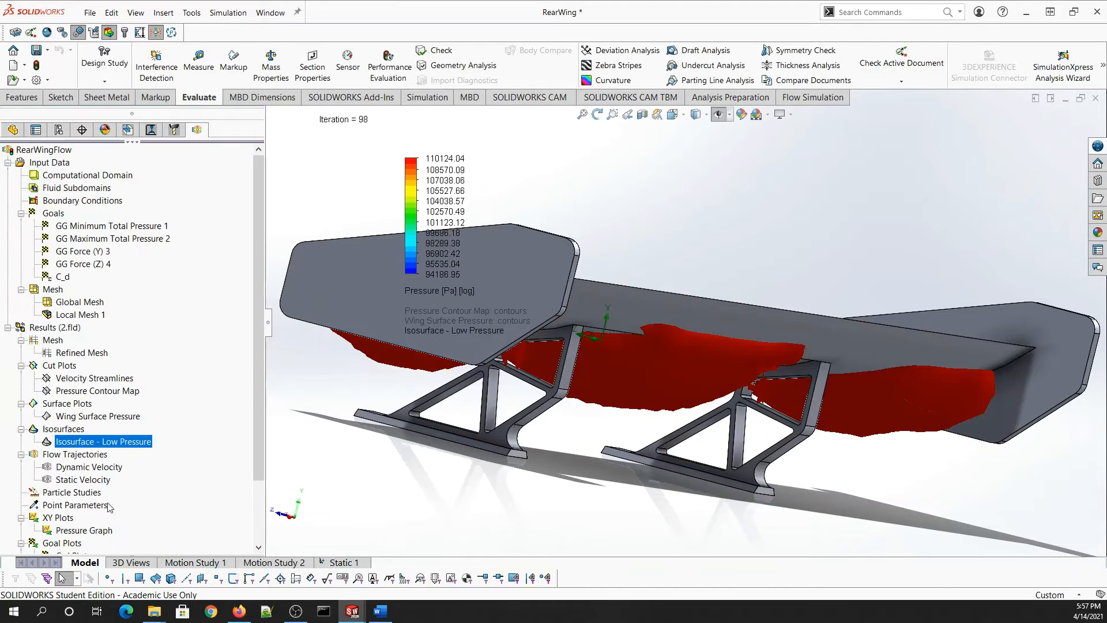
- Hide the Low Pressure isosurface
right_click(101, 445)
left_click(143, 473)
scroll(143, 474, "down", 2)
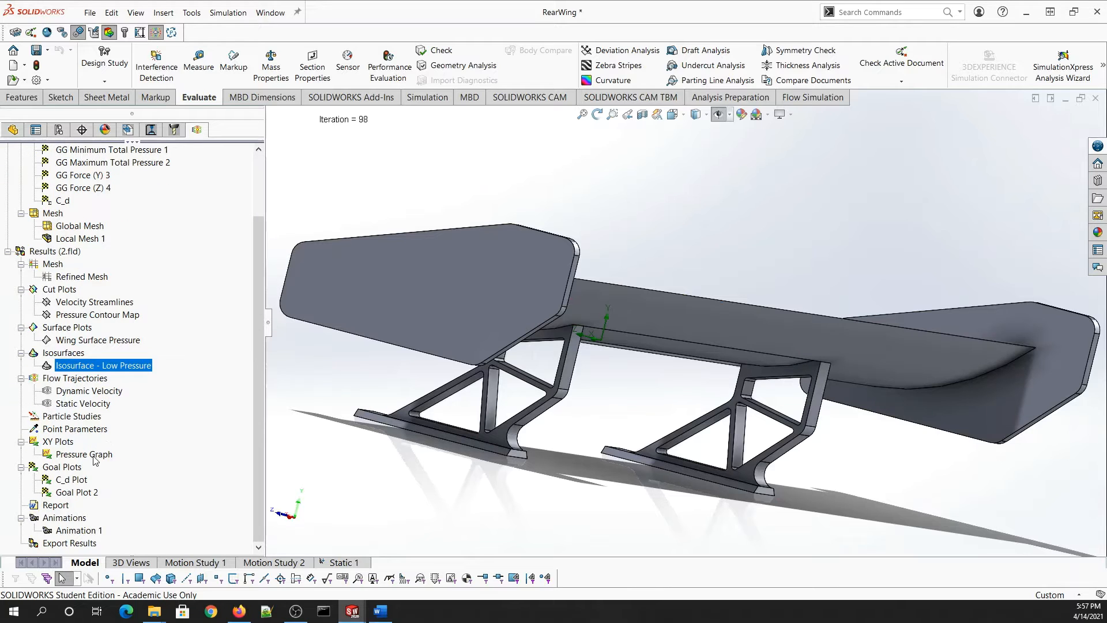
- Show the Pressure Graph XY plot along the wing-section edges, then hide it
right_click(94, 455)
left_click(143, 483)
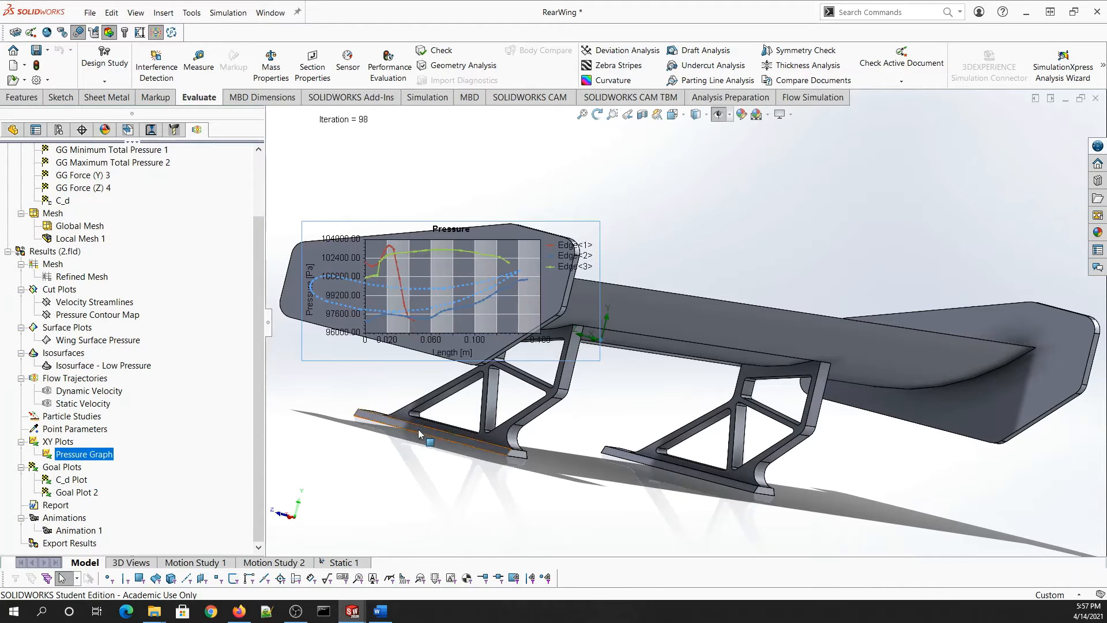
scroll(506, 299, "down", 4)
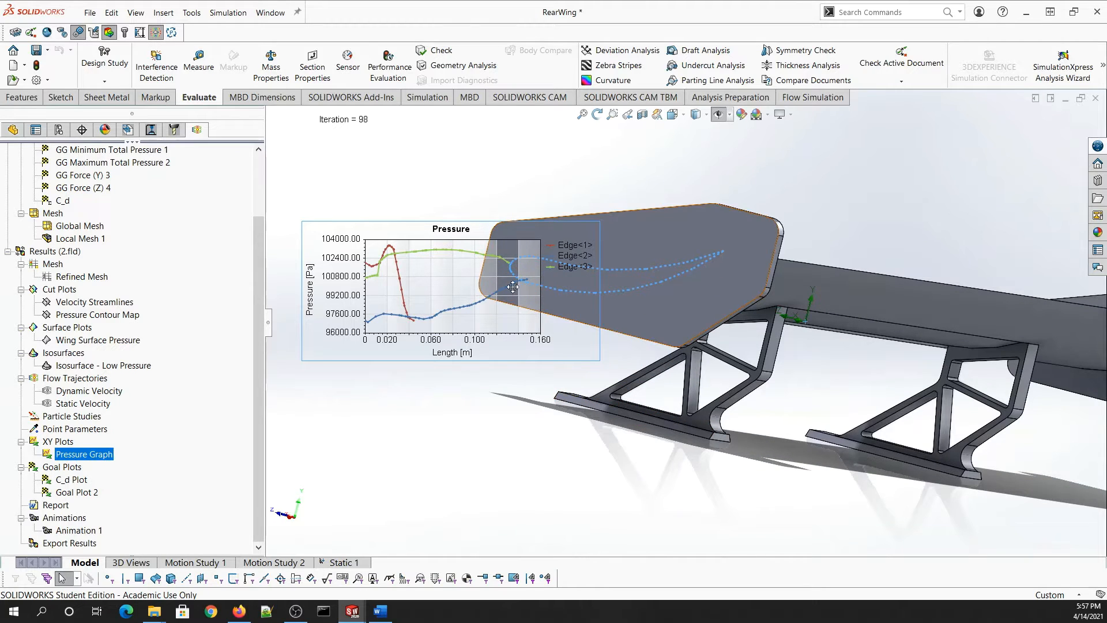
right_click(426, 254)
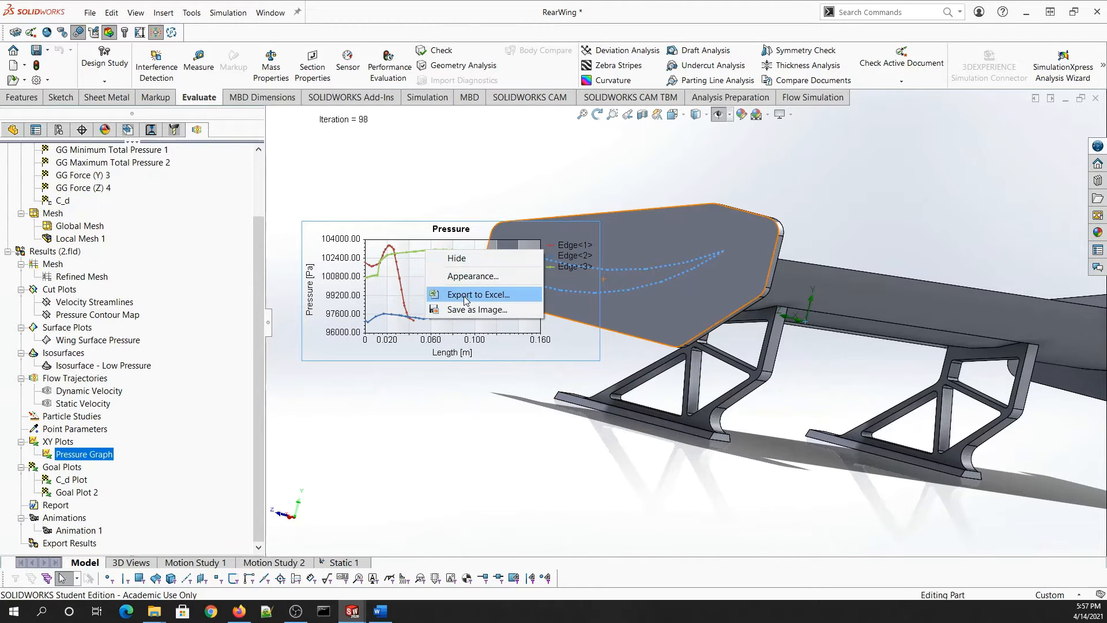
right_click(98, 453)
left_click(119, 476)
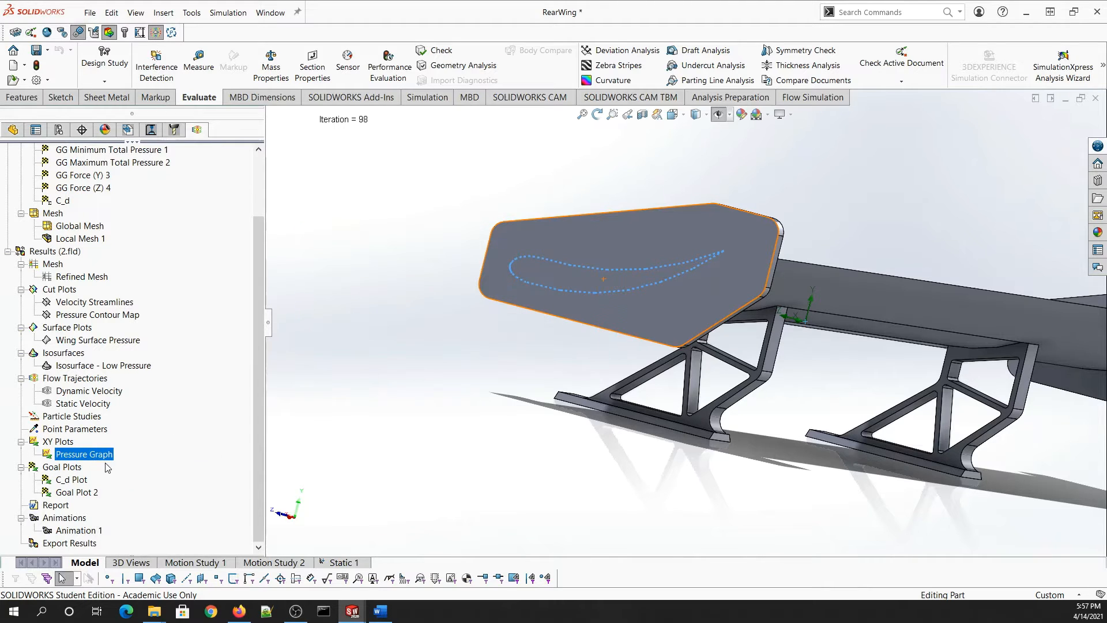
- Create a Word report of the results from the 'flow simulation report' template
right_click(57, 506)
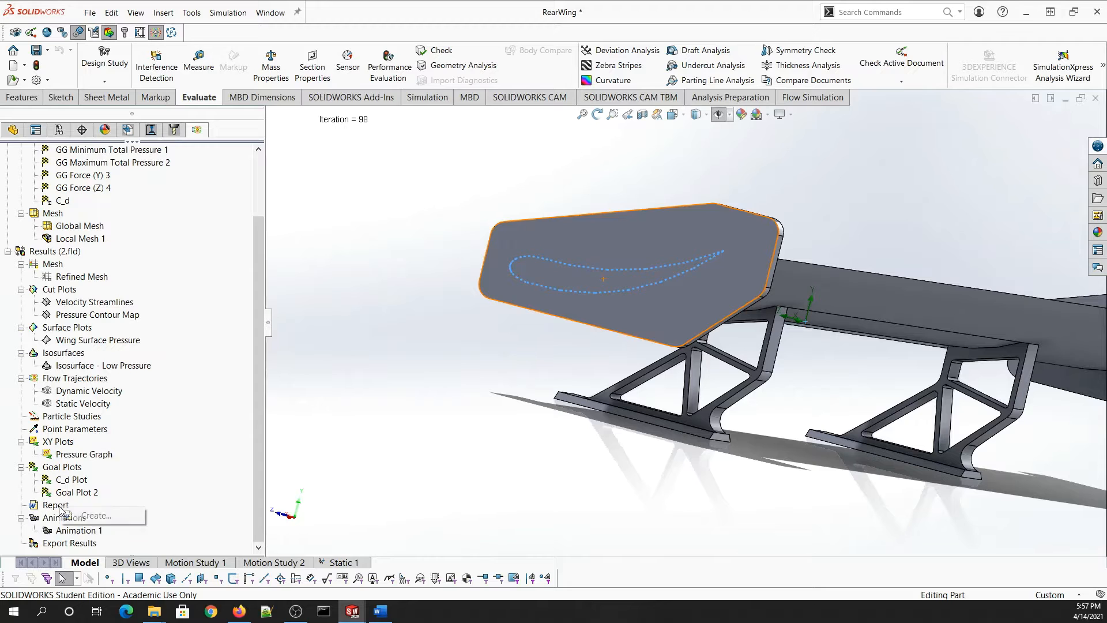
left_click(81, 523)
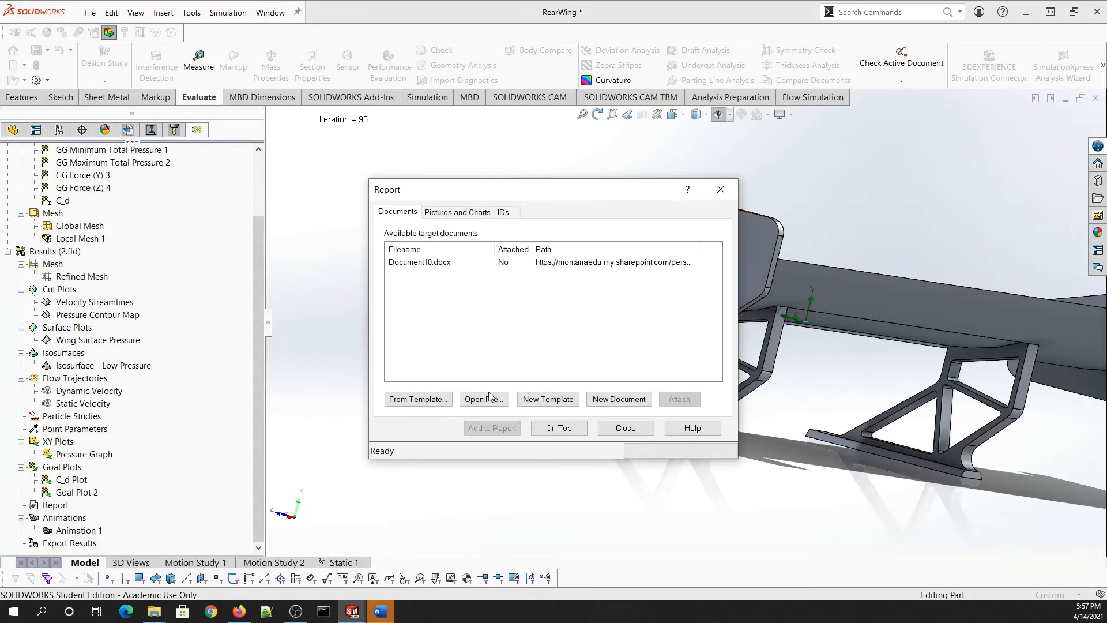
left_click(440, 400)
left_click(617, 303)
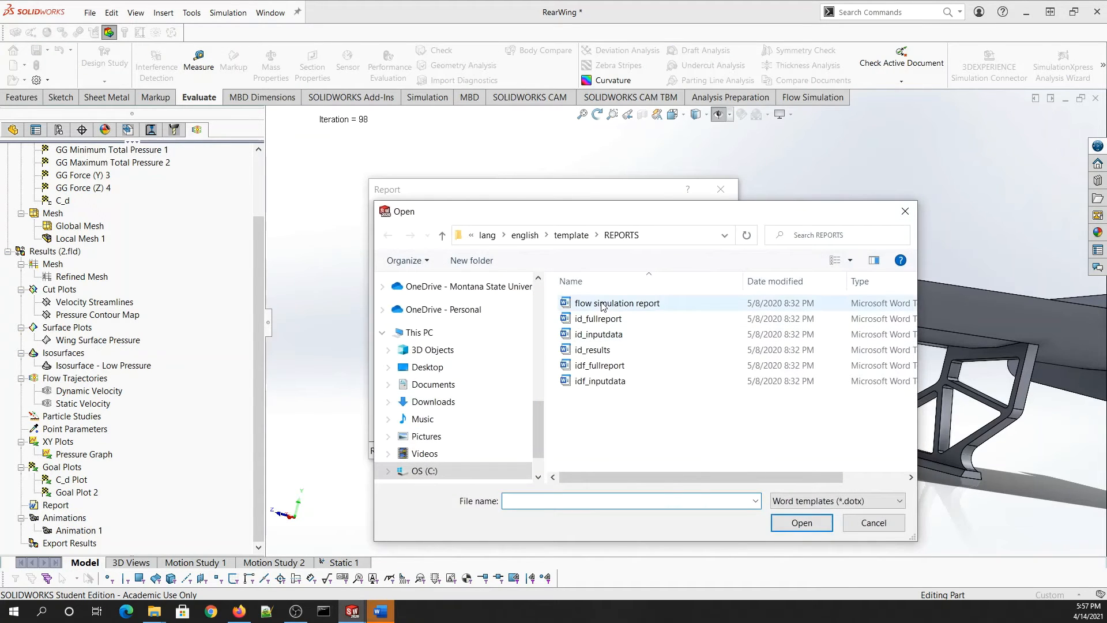
left_click(801, 522)
left_click(719, 190)
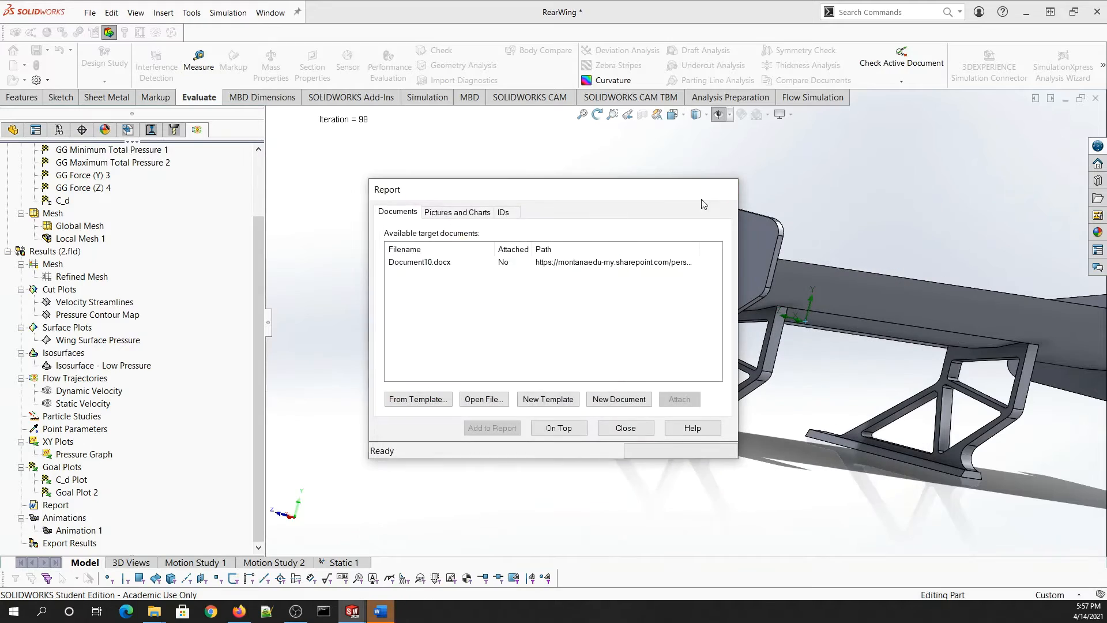
left_click(385, 613)
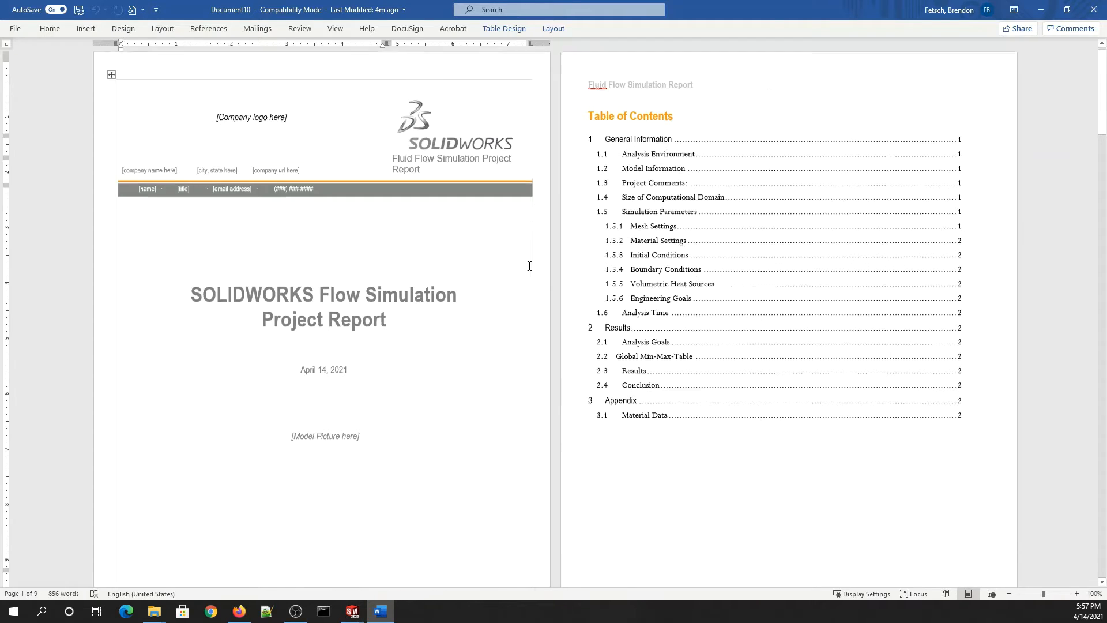
- Review the 9-page report down to the Air property charts, then minimize Word
scroll(529, 264, "down", 10)
scroll(534, 259, "down", 15)
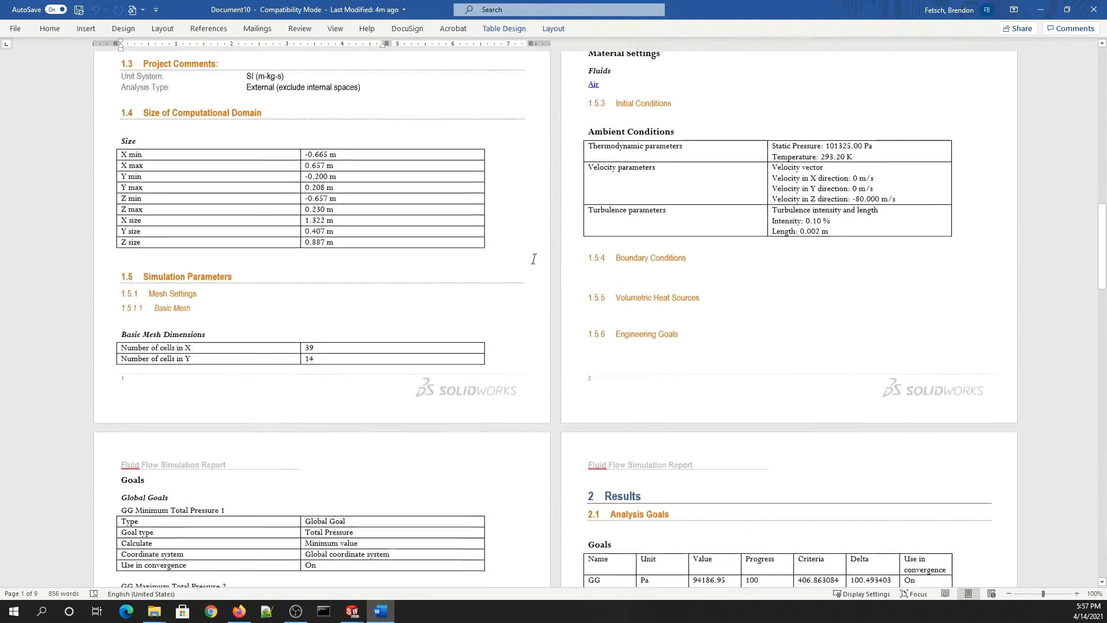
scroll(636, 225, "down", 10)
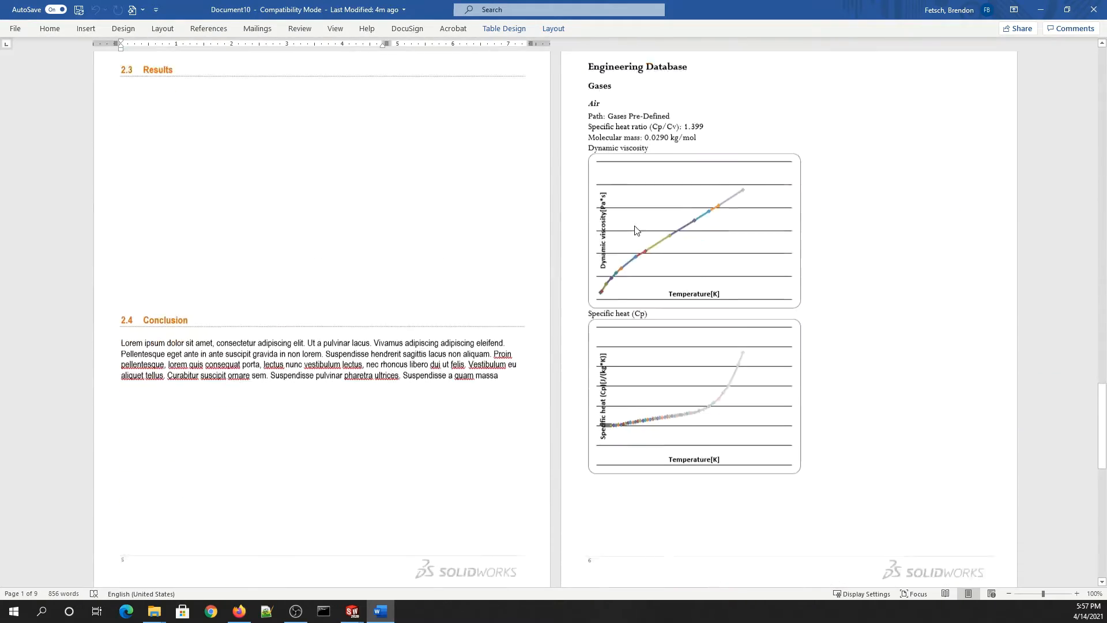
scroll(722, 280, "down", 2)
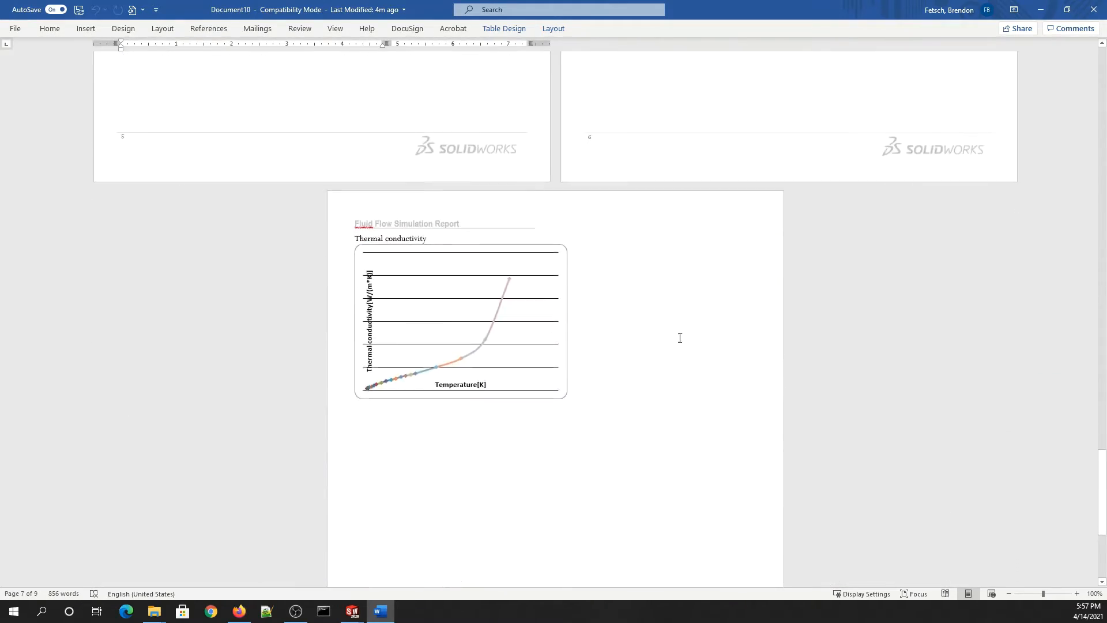
scroll(680, 339, "up", 4)
left_click(1048, 13)
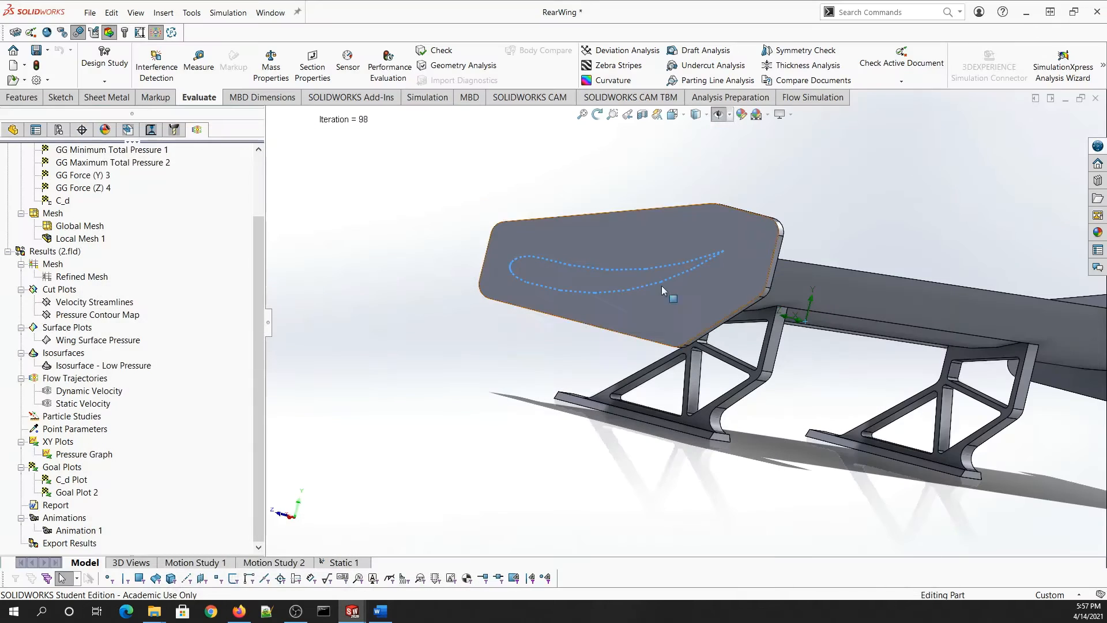
- Play Animation 1 from the rear wing Results tree
left_click(73, 531)
right_click(73, 534)
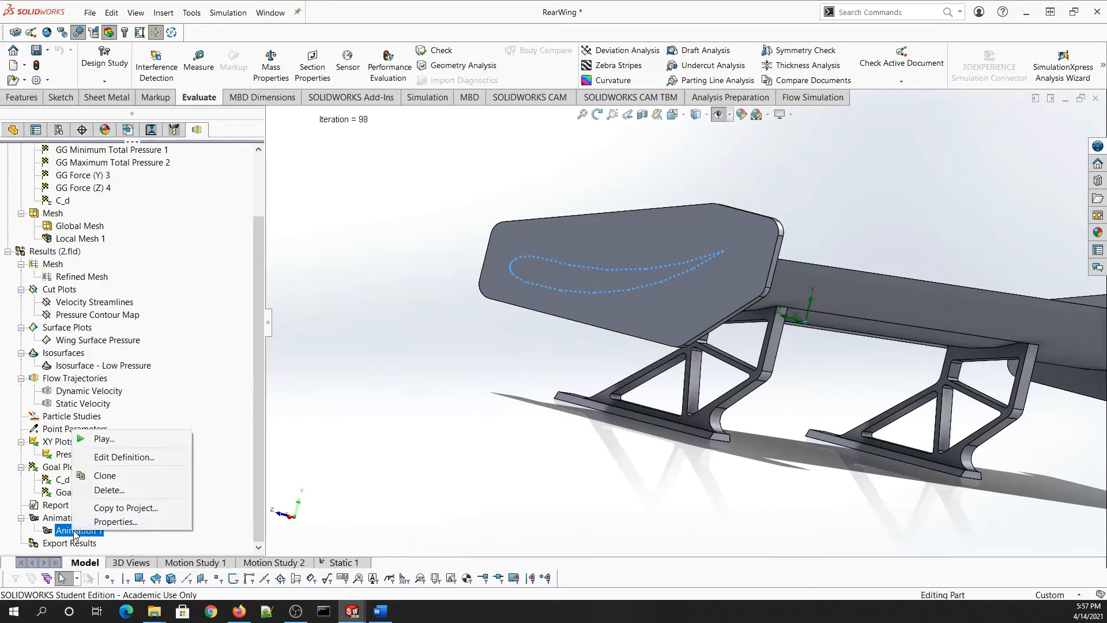
left_click(92, 439)
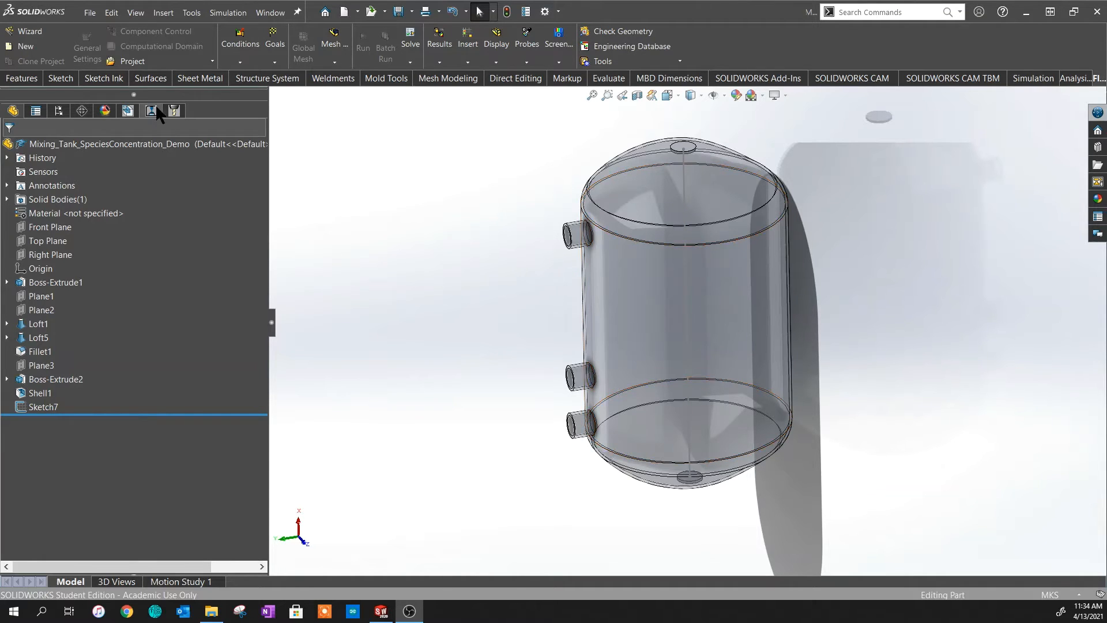
- Run the Wizard with project name 'MixingTank' and the SI (m-kg-s) unit system
left_click(32, 36)
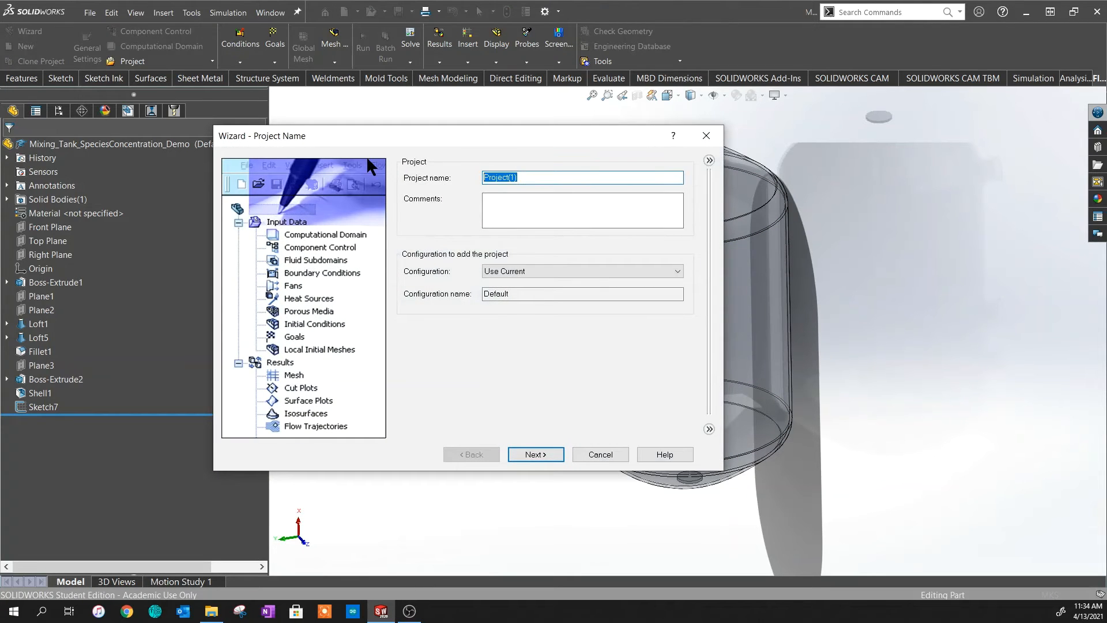
type("MixingTank")
left_click(538, 454)
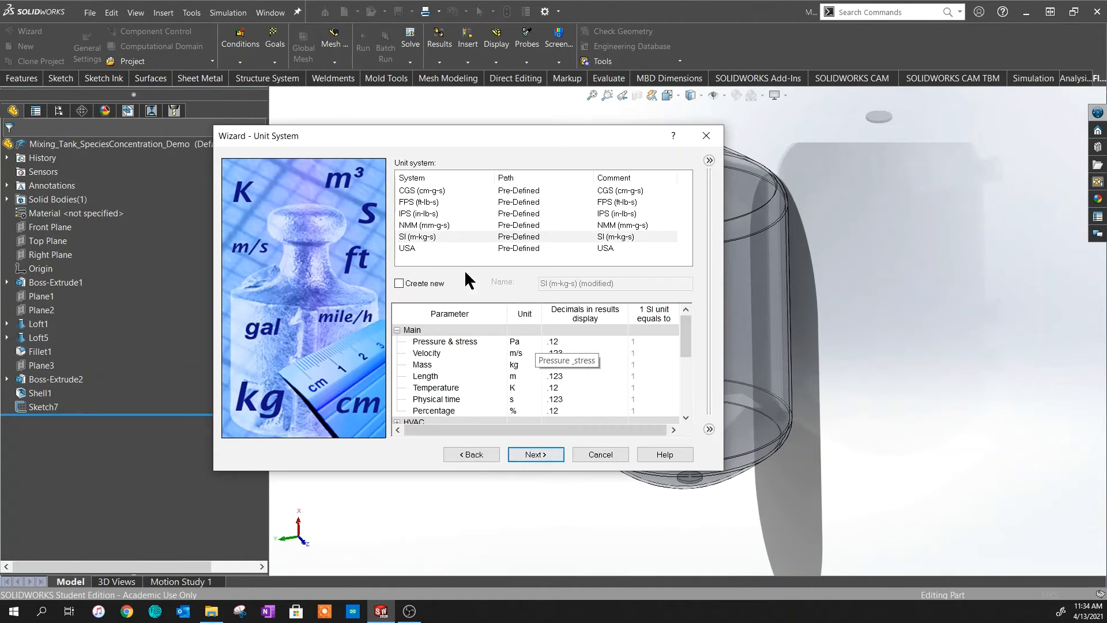
left_click(425, 237)
left_click(535, 454)
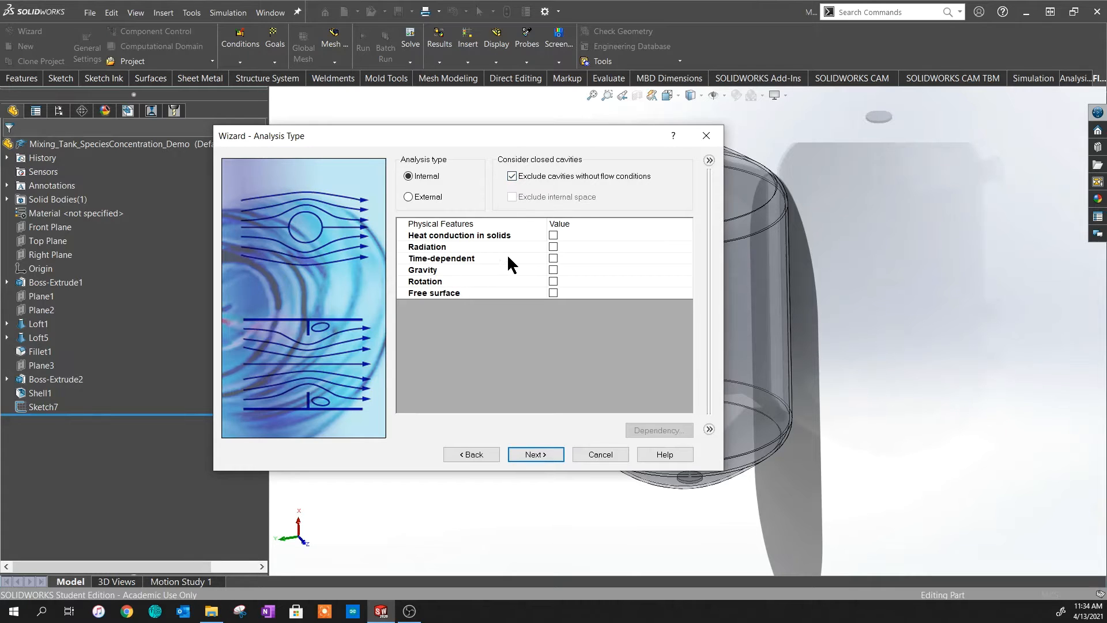
- Make the analysis time-dependent with 30 s total time and 0.1 s output step
left_click(552, 258)
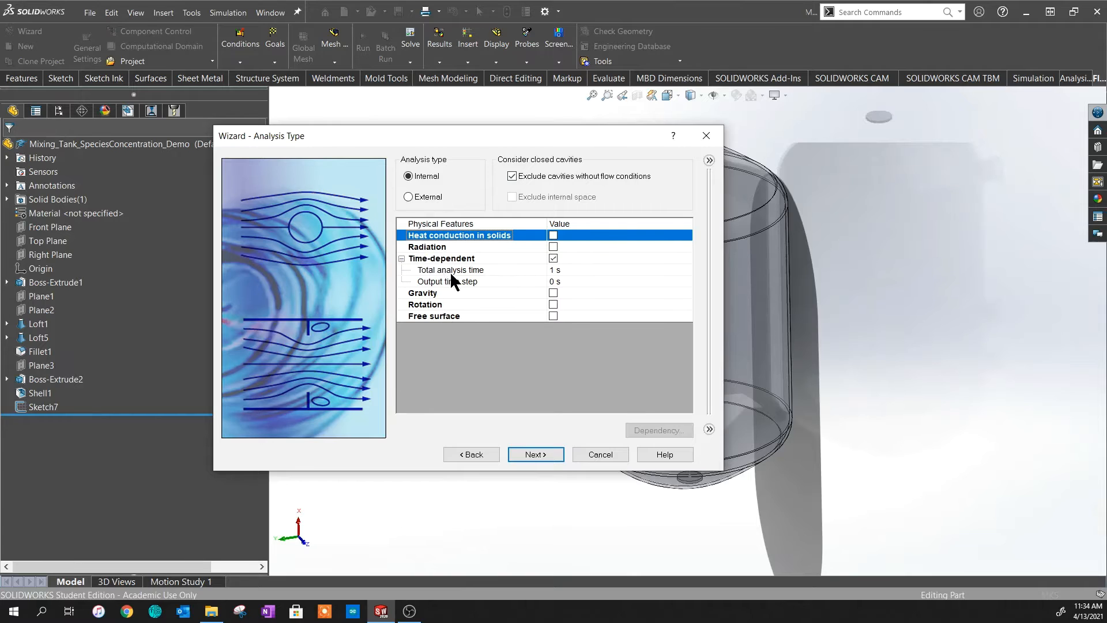
left_click(551, 269)
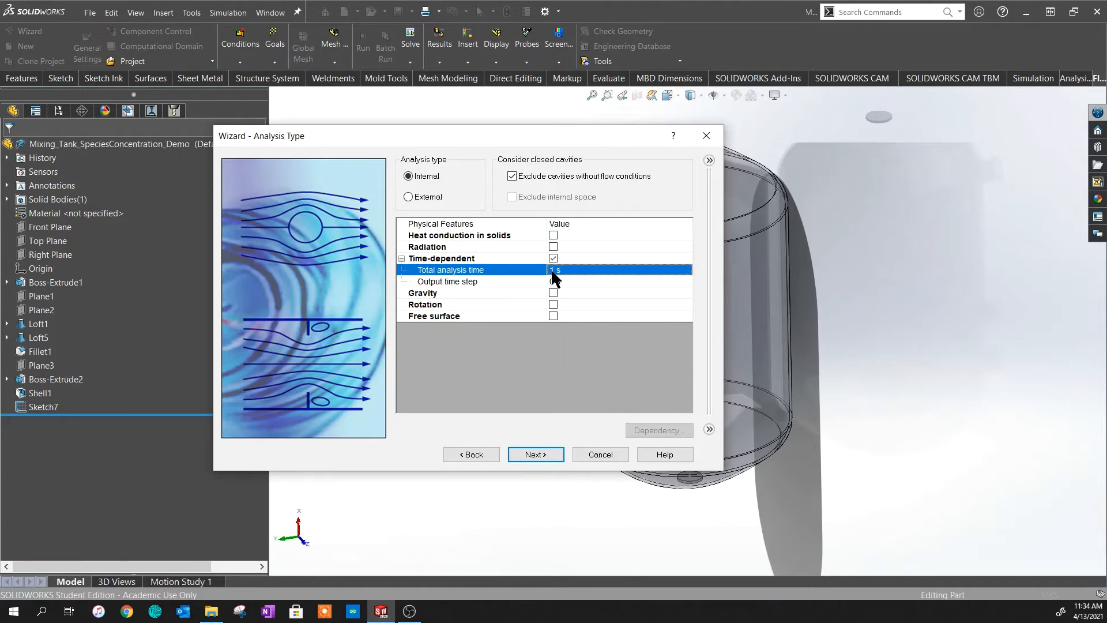
type("30")
left_click(565, 281)
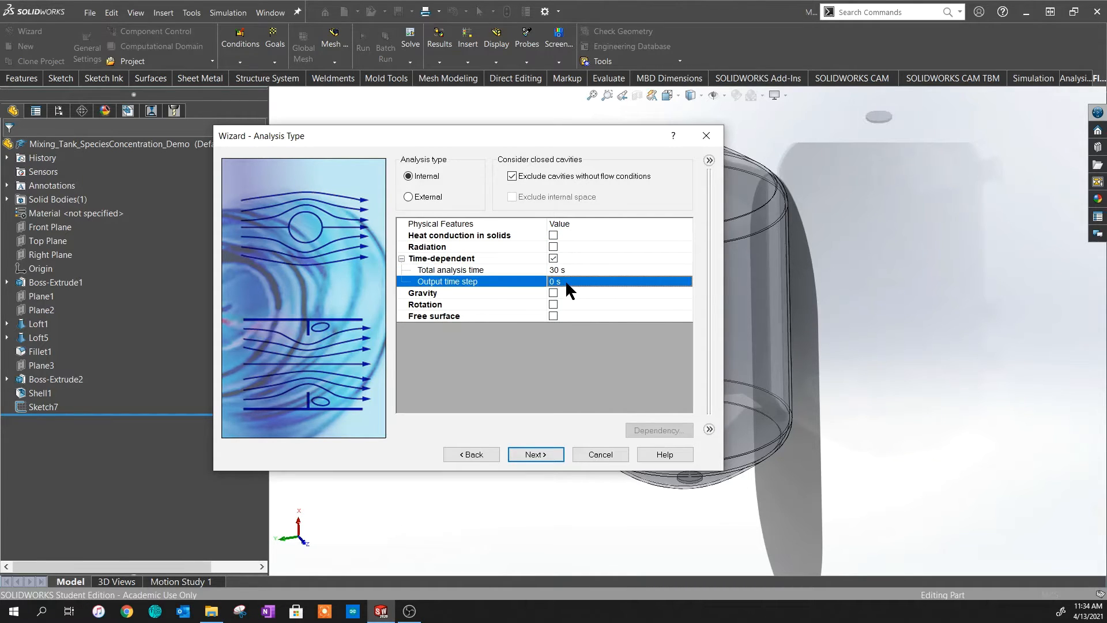
type("0.1")
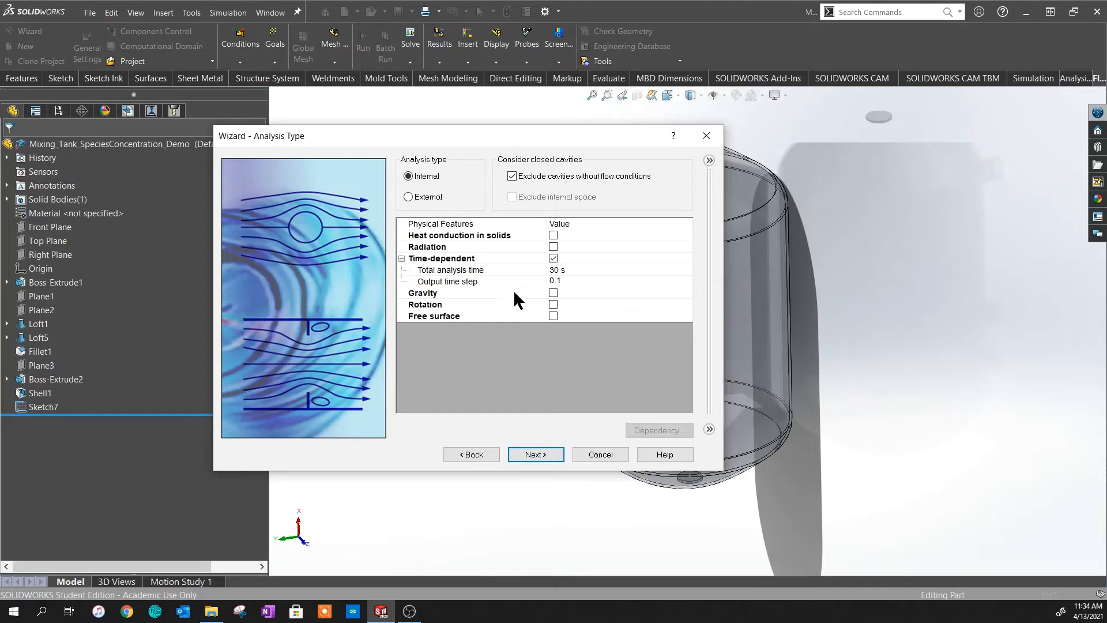
- Enable gravity with X component -9.81 m/s² and Z component 0
left_click(553, 293)
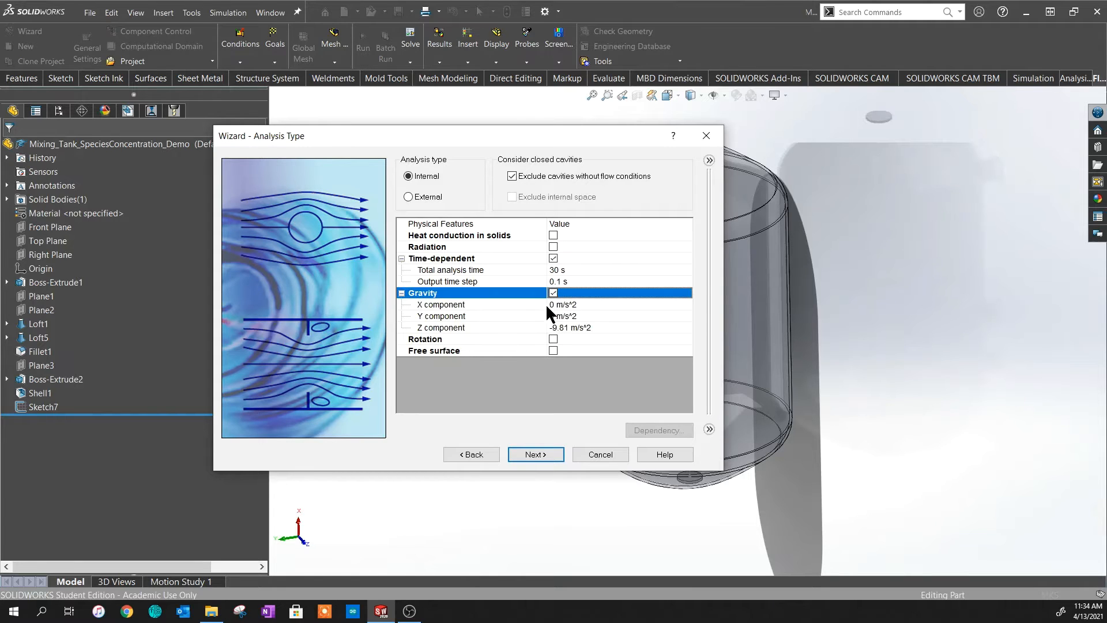
left_click(557, 305)
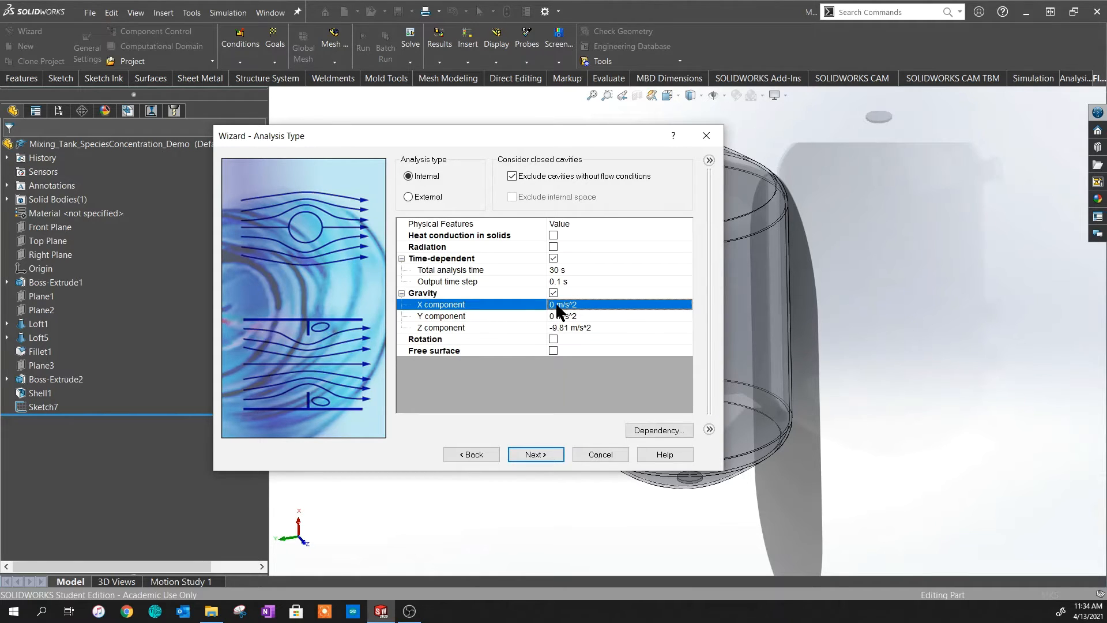
left_click(555, 302)
type("-")
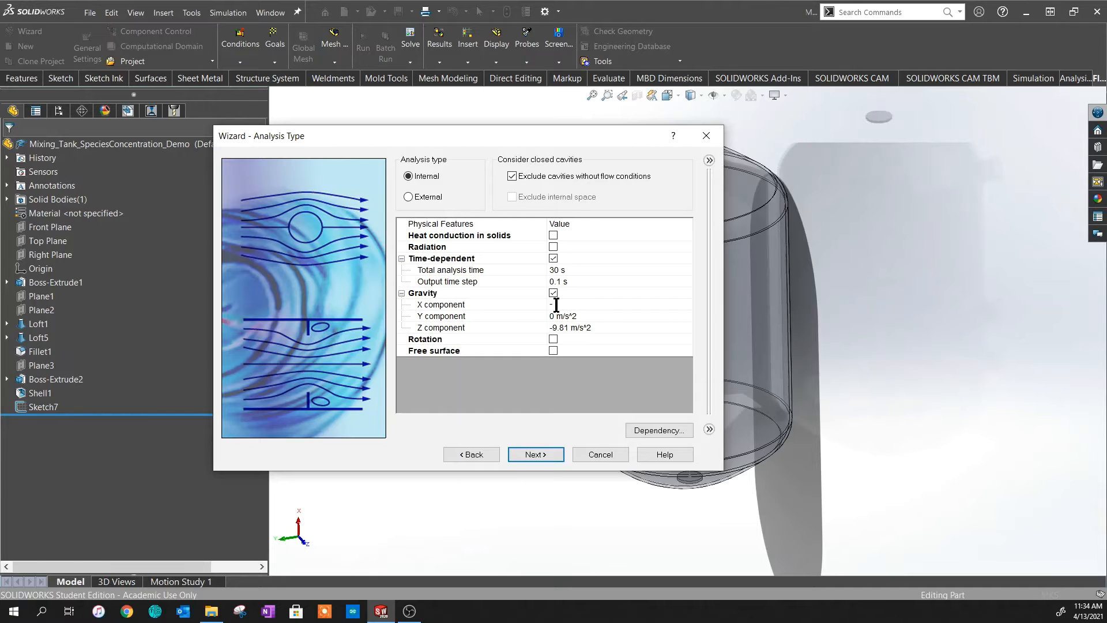
type("9.81")
key("Return")
left_click(562, 327)
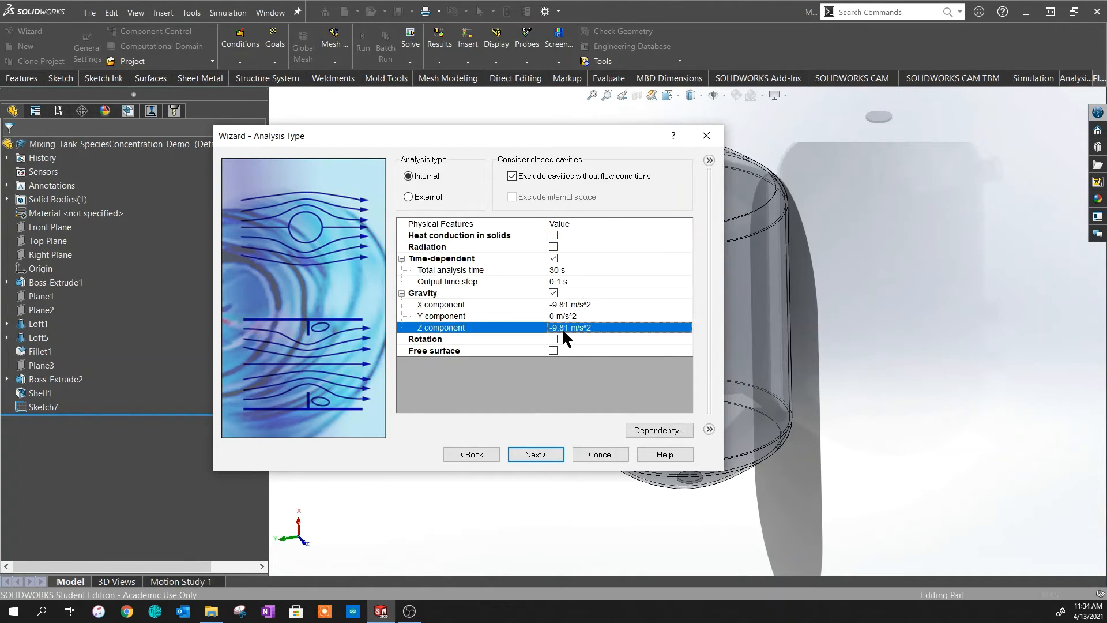
type("0")
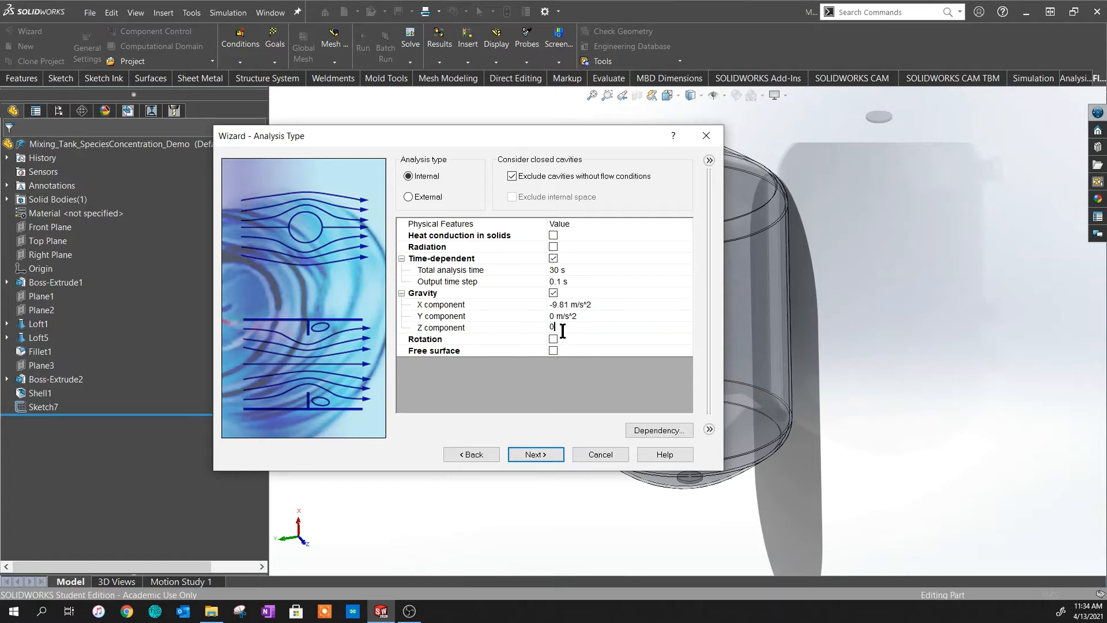
left_click(535, 454)
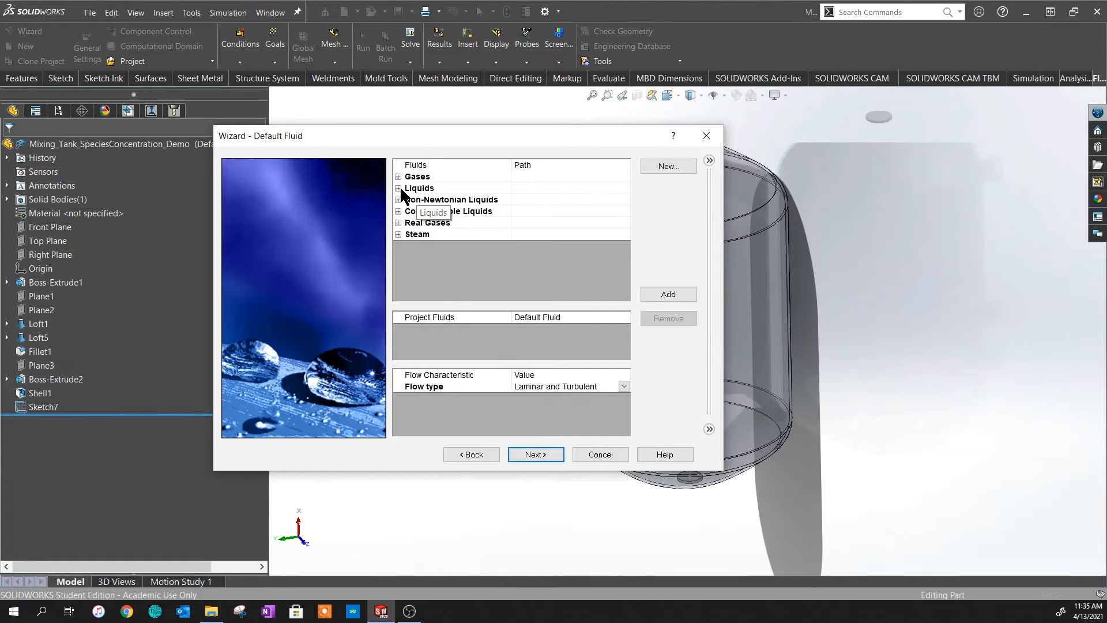
- Add liquid Oxygen and liquid Nitrogen to the project fluids and continue
left_click(398, 188)
scroll(473, 252, "down", 3)
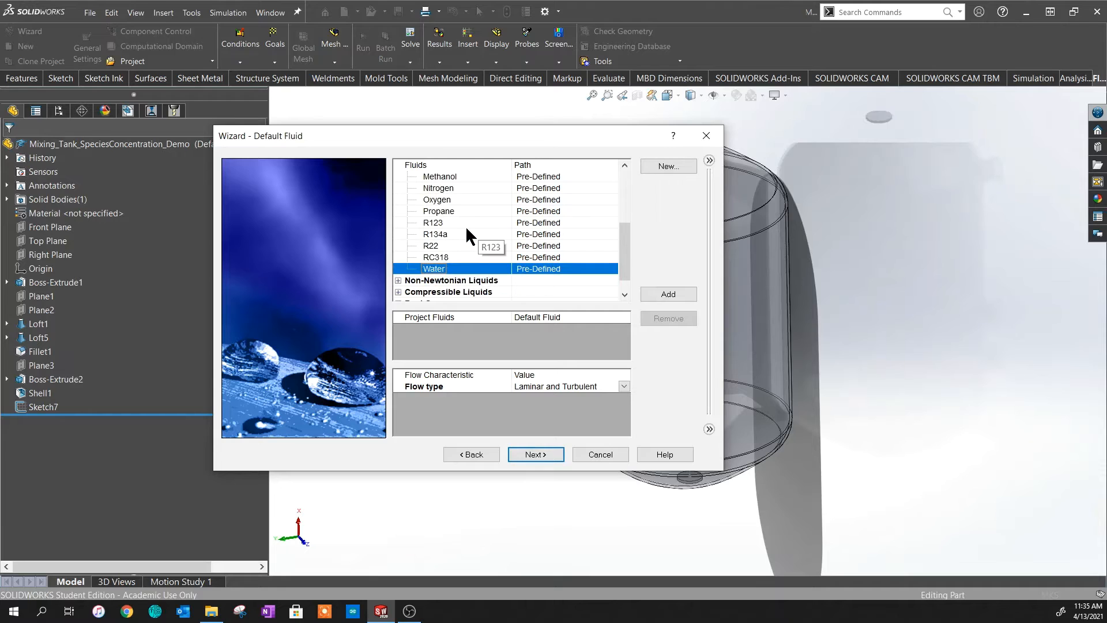
scroll(459, 219, "up", 1)
scroll(459, 220, "up", 1)
left_click(460, 222)
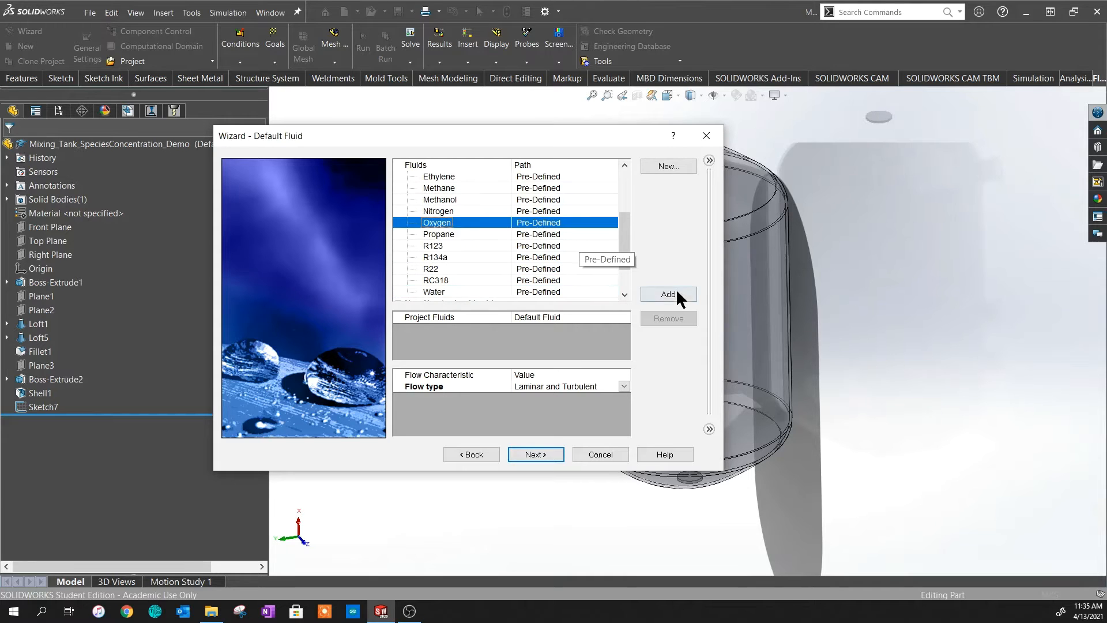
left_click(668, 294)
left_click(441, 210)
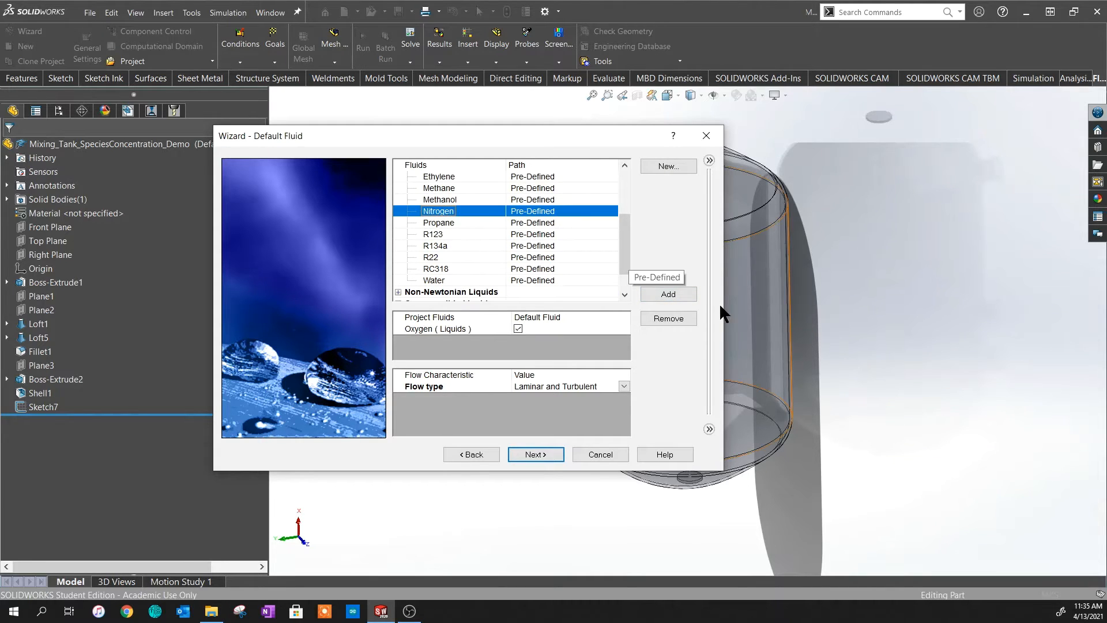
left_click(685, 294)
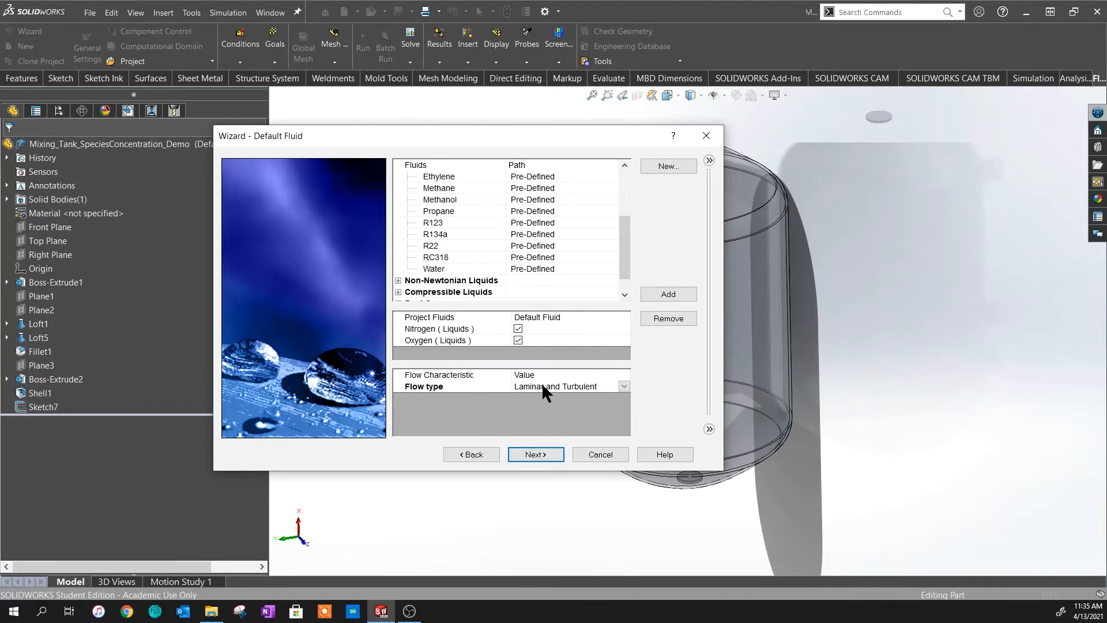
left_click(530, 454)
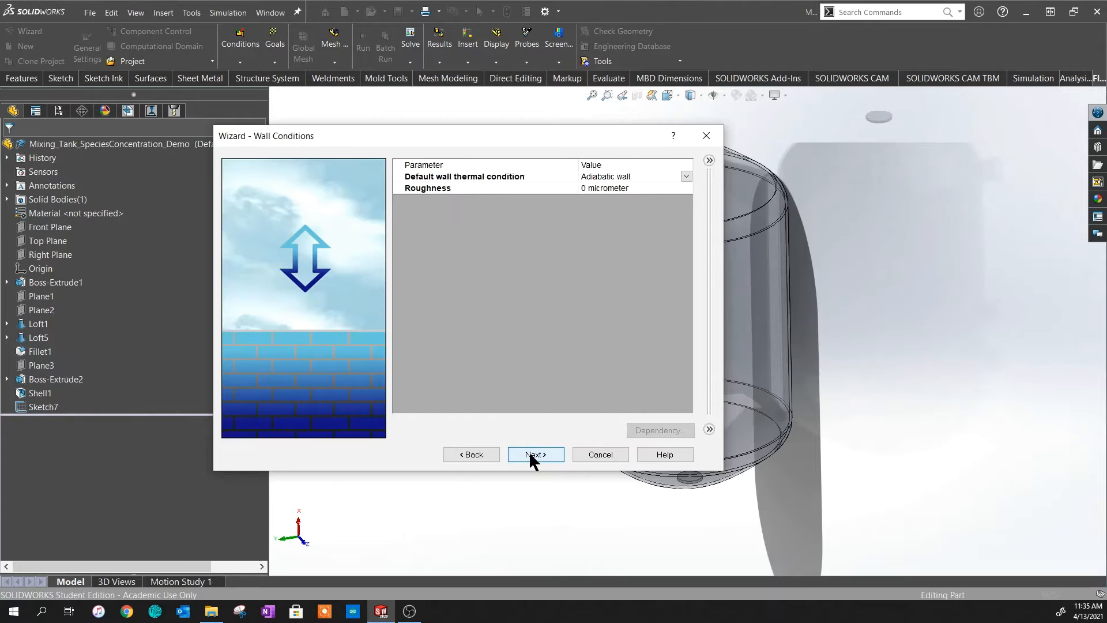
- Set the default wall roughness to 15 micrometers and continue to initial conditions
left_click(585, 189)
type("15")
key("Return")
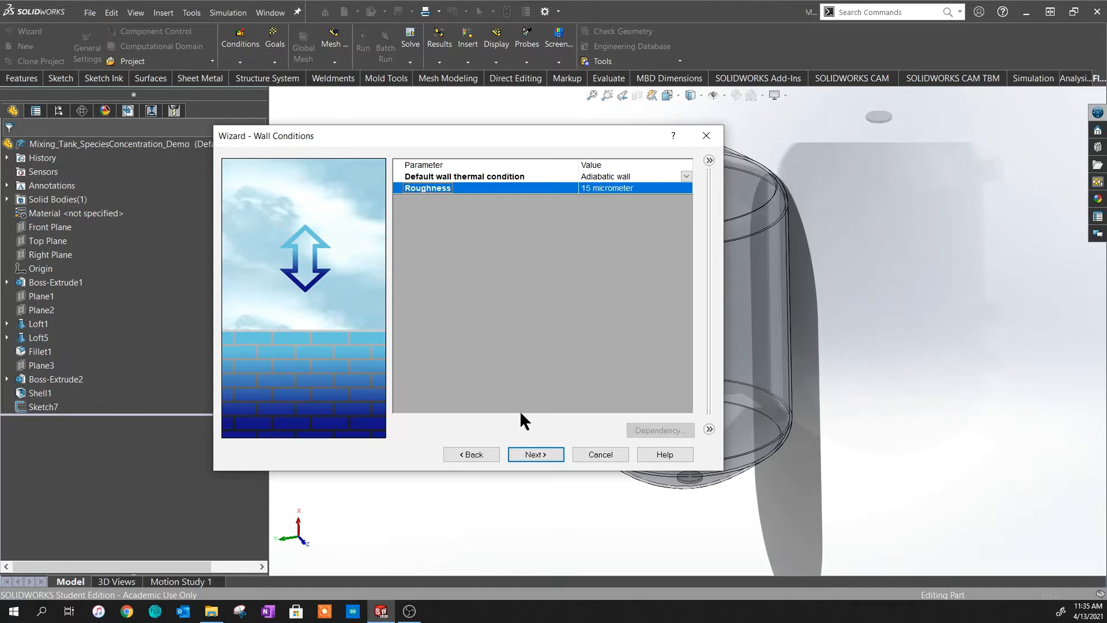
left_click(533, 453)
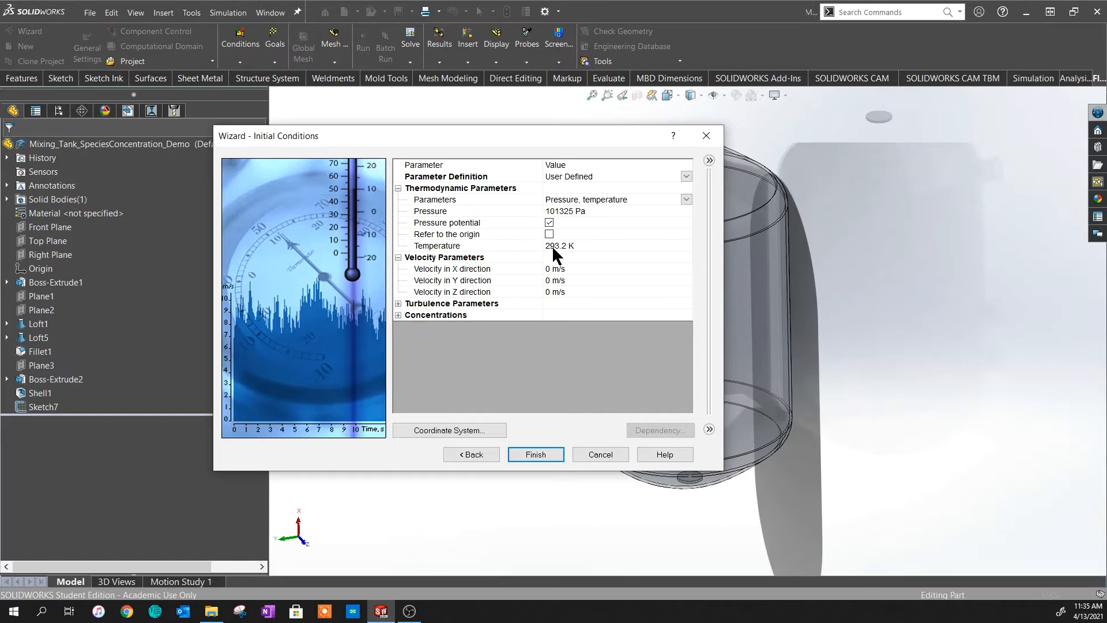
- Set initial mass fractions to Oxygen 0 and Nitrogen 1, then finish the wizard
left_click(398, 315)
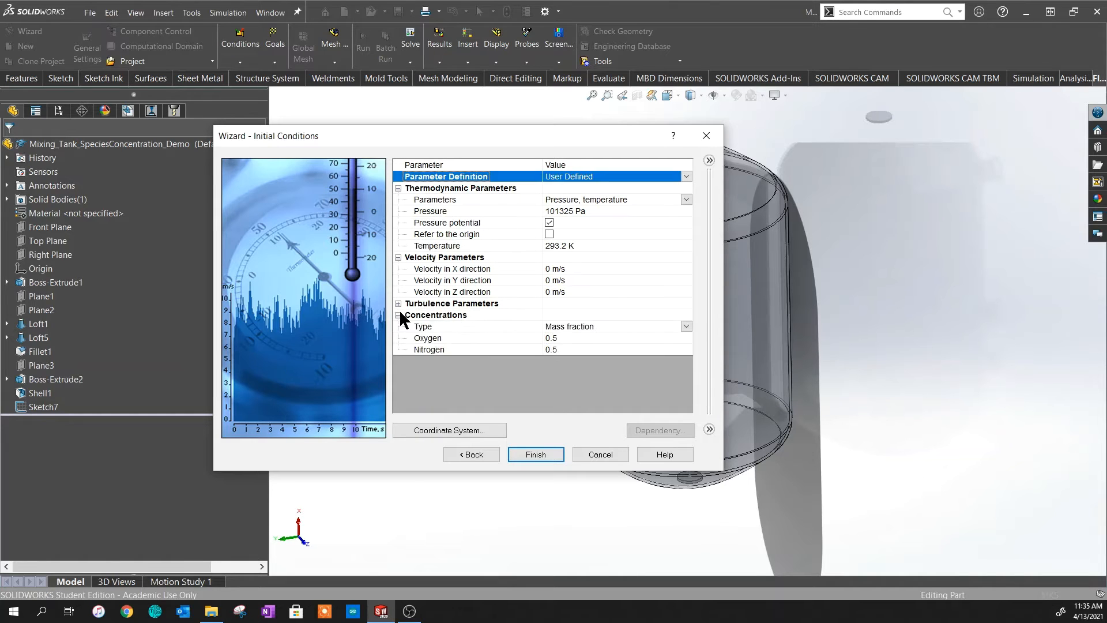
left_click(558, 347)
left_click(558, 338)
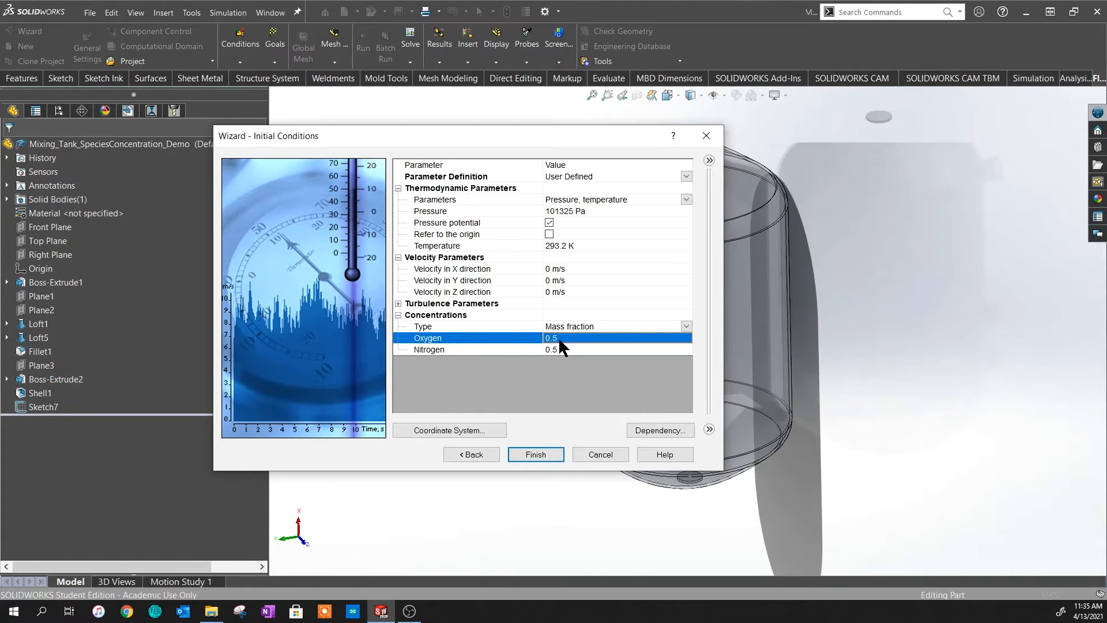
left_click(558, 337)
type("0")
left_click(615, 348)
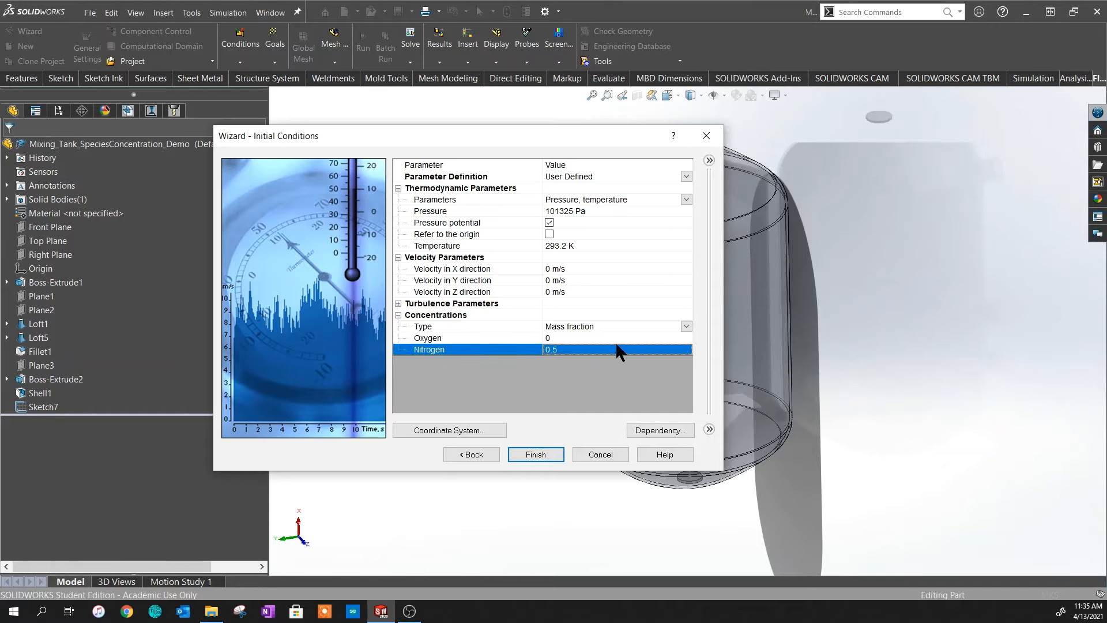
left_click(616, 347)
type("1")
left_click(555, 369)
left_click(535, 455)
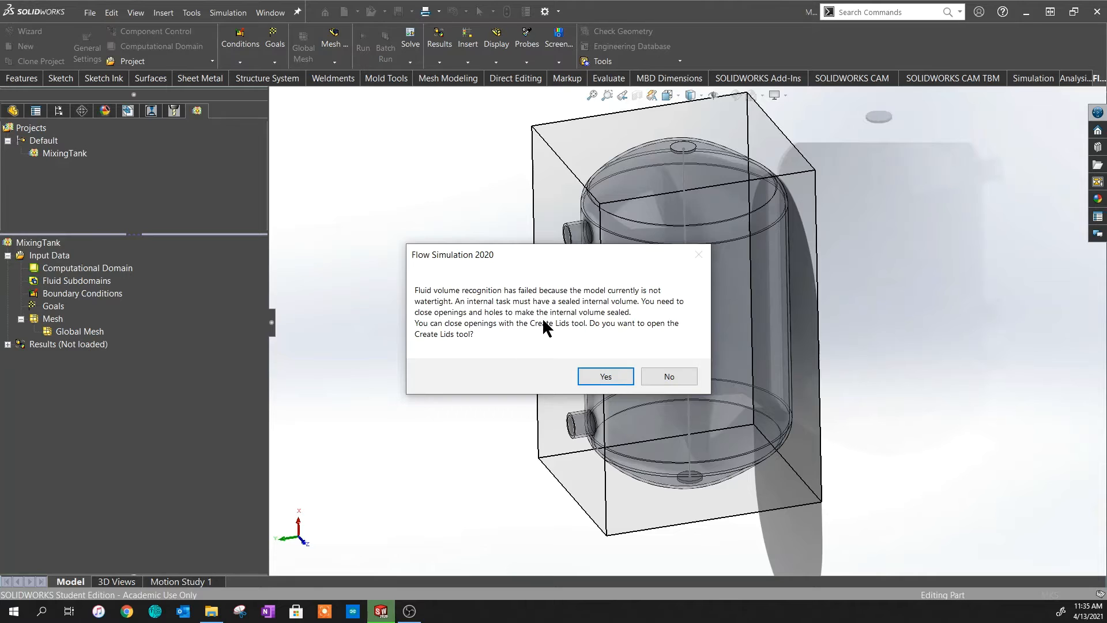
- Create lids on the end faces of the three side nozzles
left_click_drag(552, 253, 923, 168)
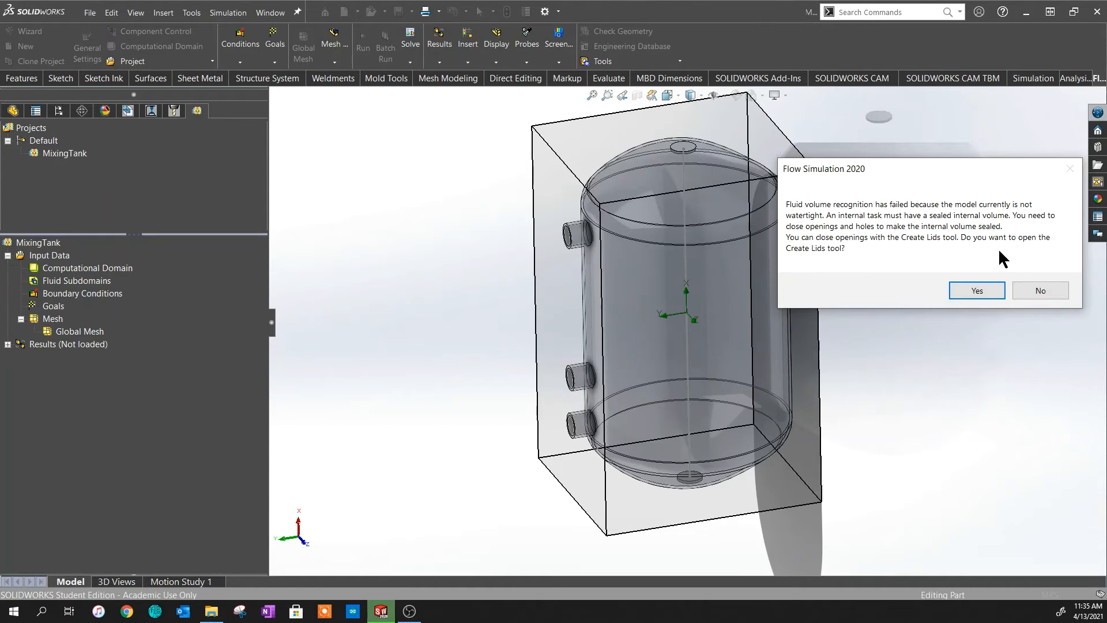
left_click(969, 291)
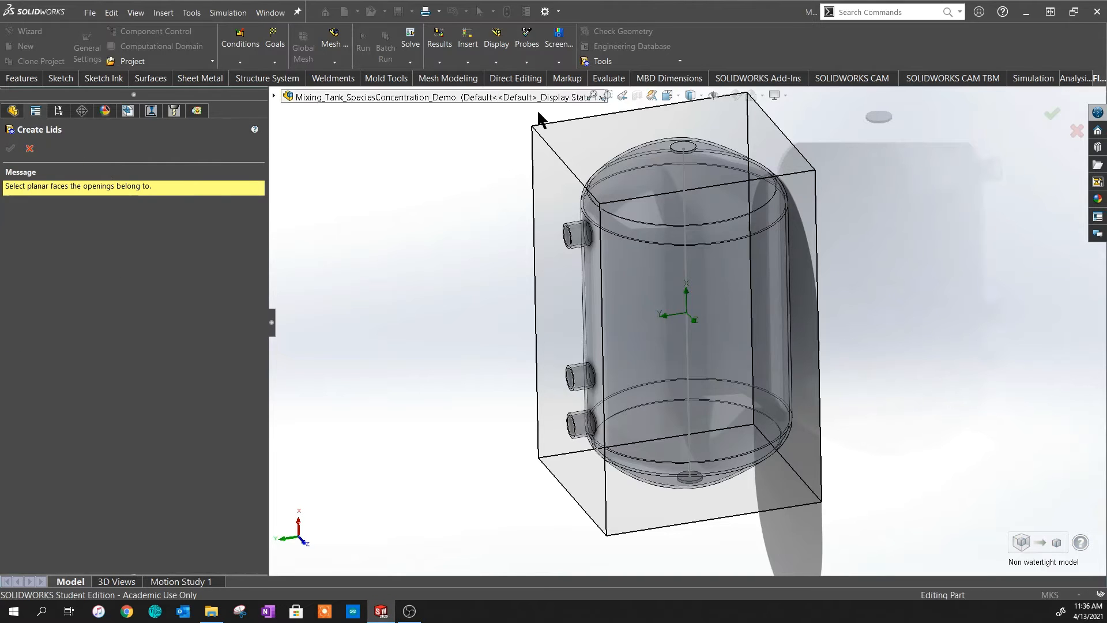
scroll(583, 240, "down", 10)
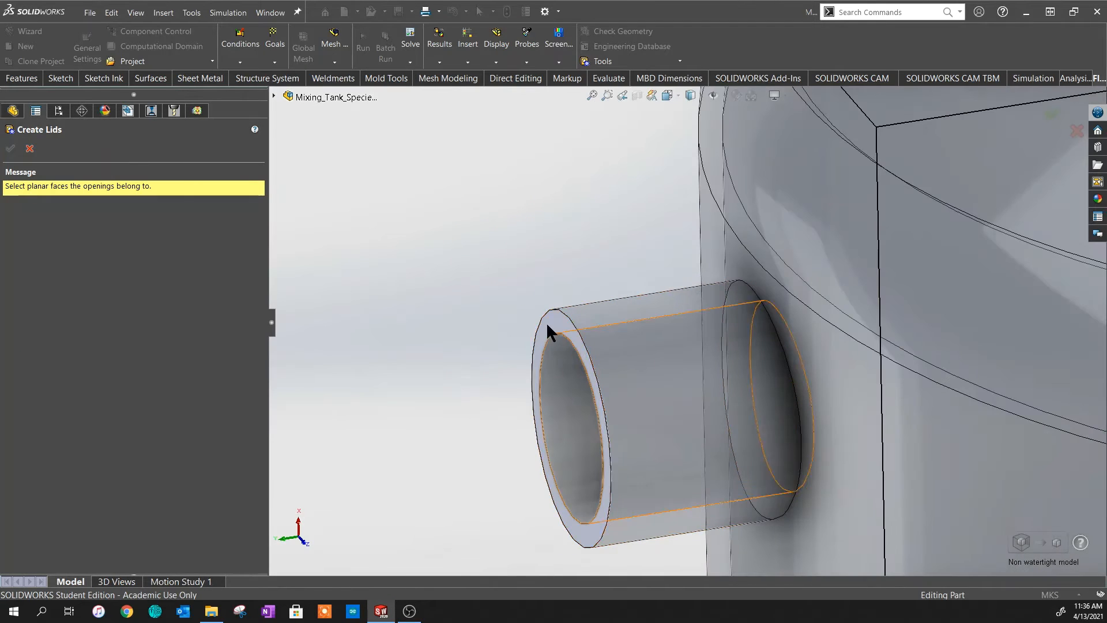
left_click(568, 358)
scroll(624, 414, "up", 2)
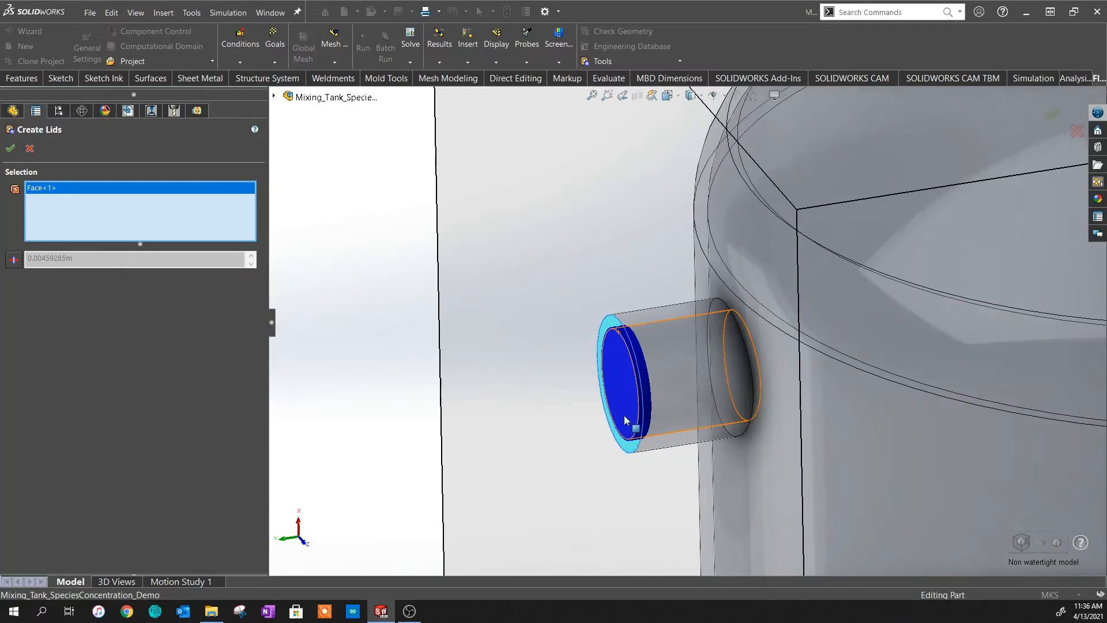
scroll(620, 406, "up", 5)
scroll(686, 424, "down", 6)
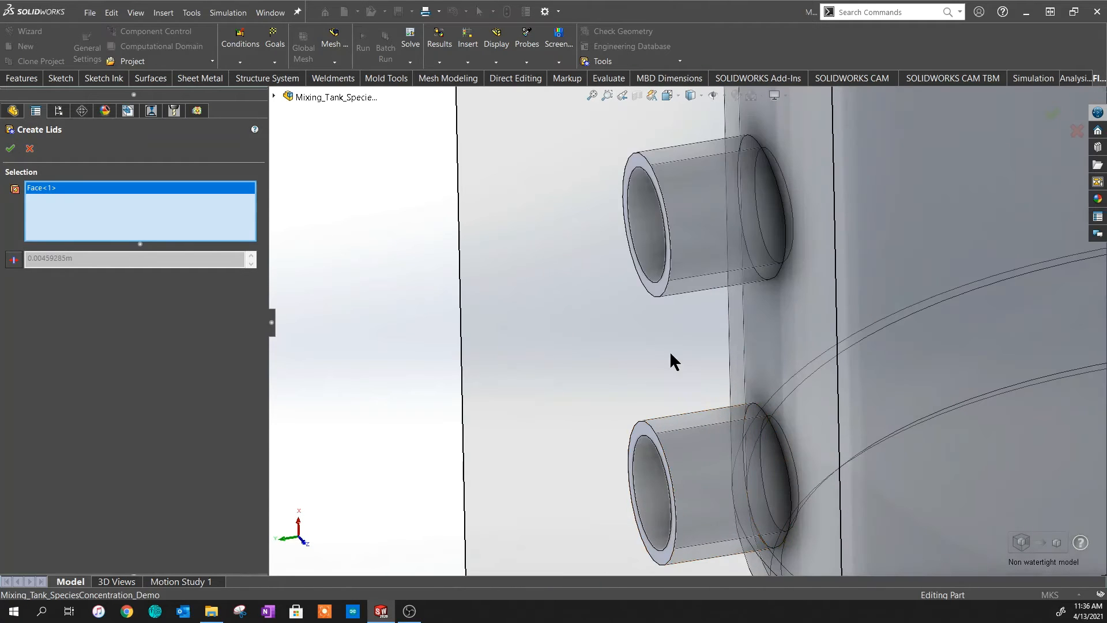
left_click(641, 160)
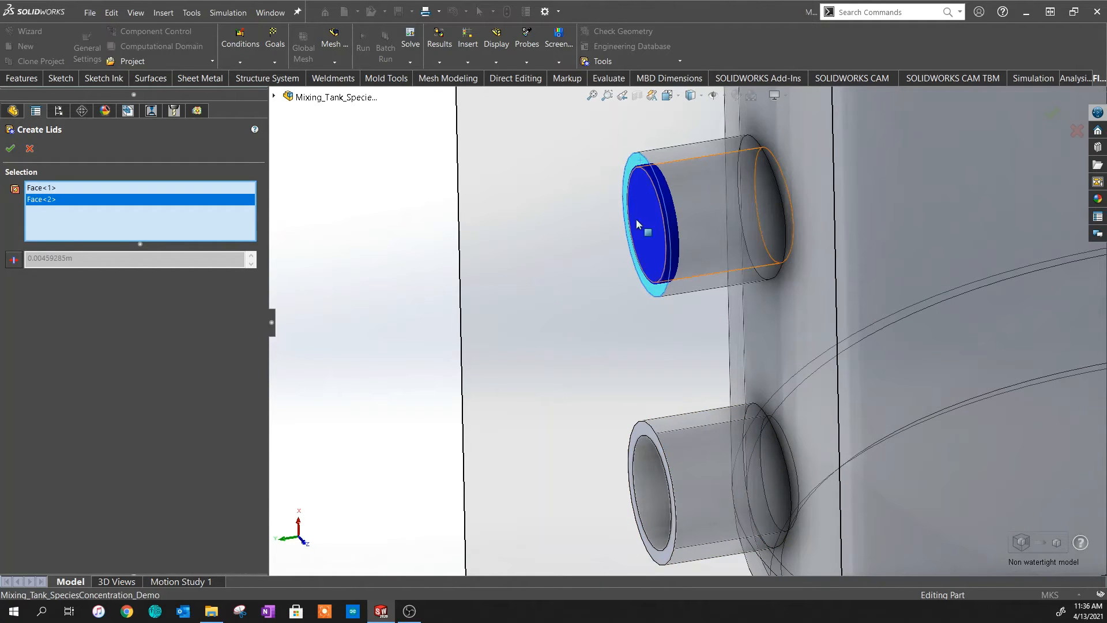
left_click(640, 431)
scroll(656, 442, "up", 6)
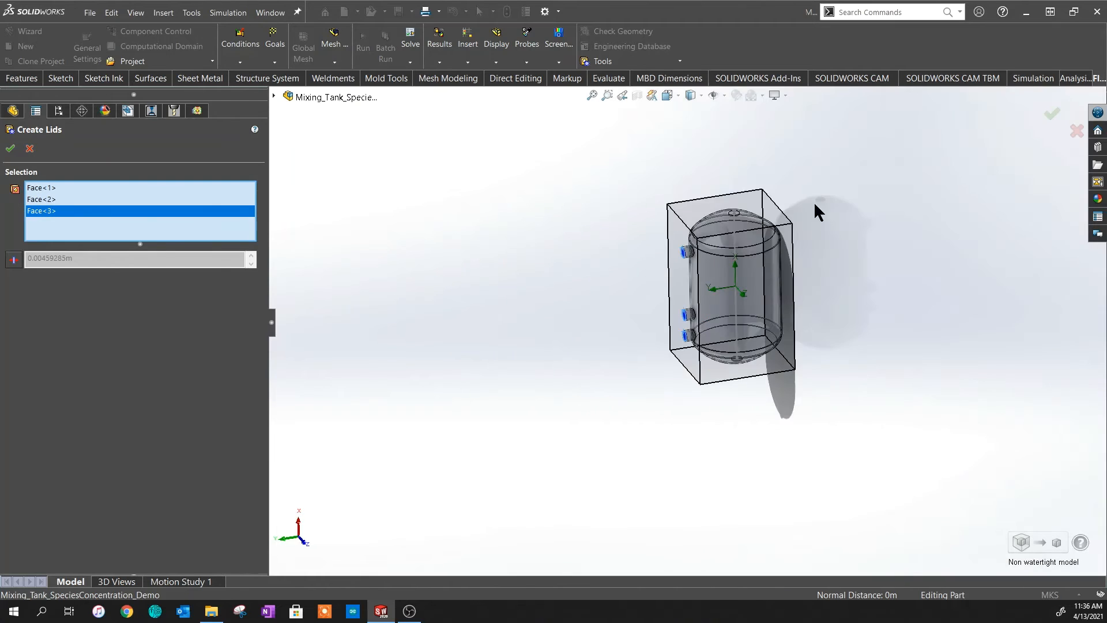
scroll(680, 352, "down", 6)
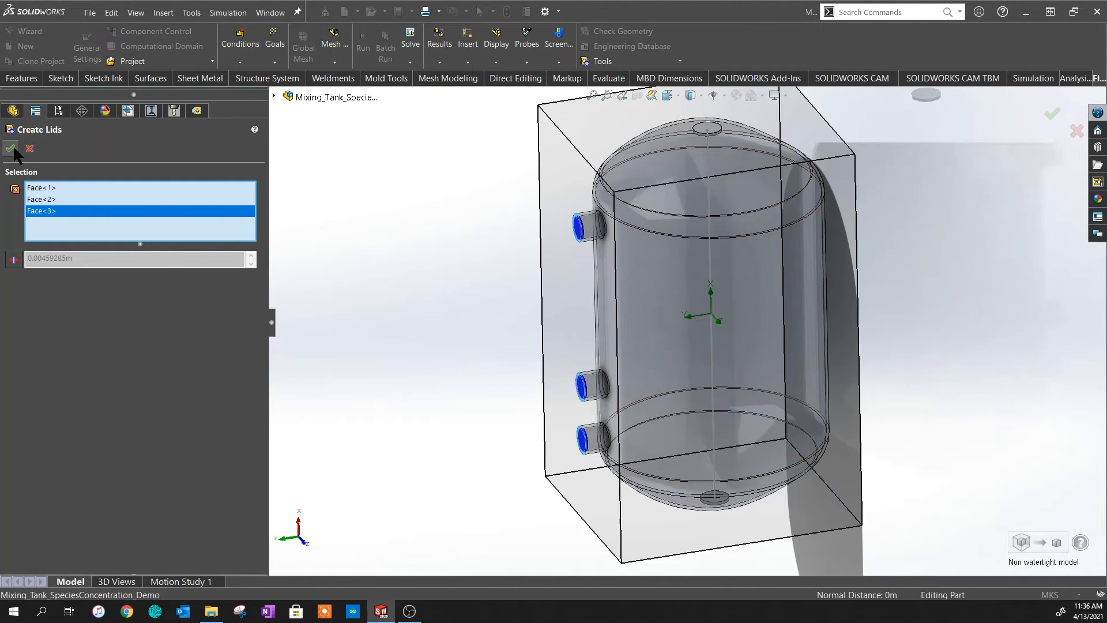
left_click(11, 148)
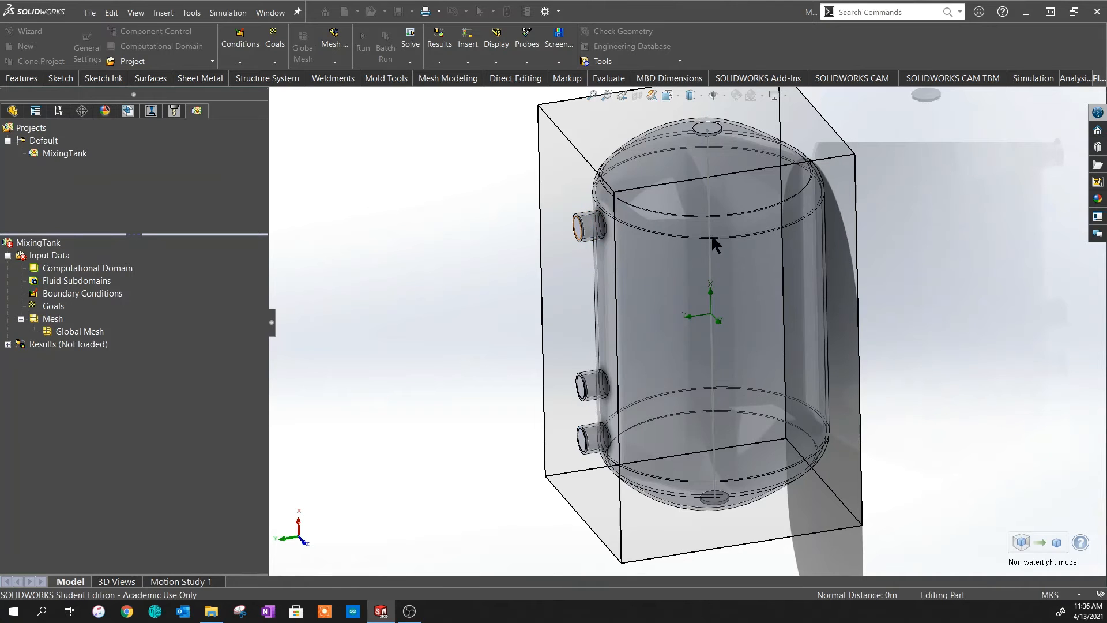
- Accept resetting the computational domain and the mesh settings
left_click(656, 295)
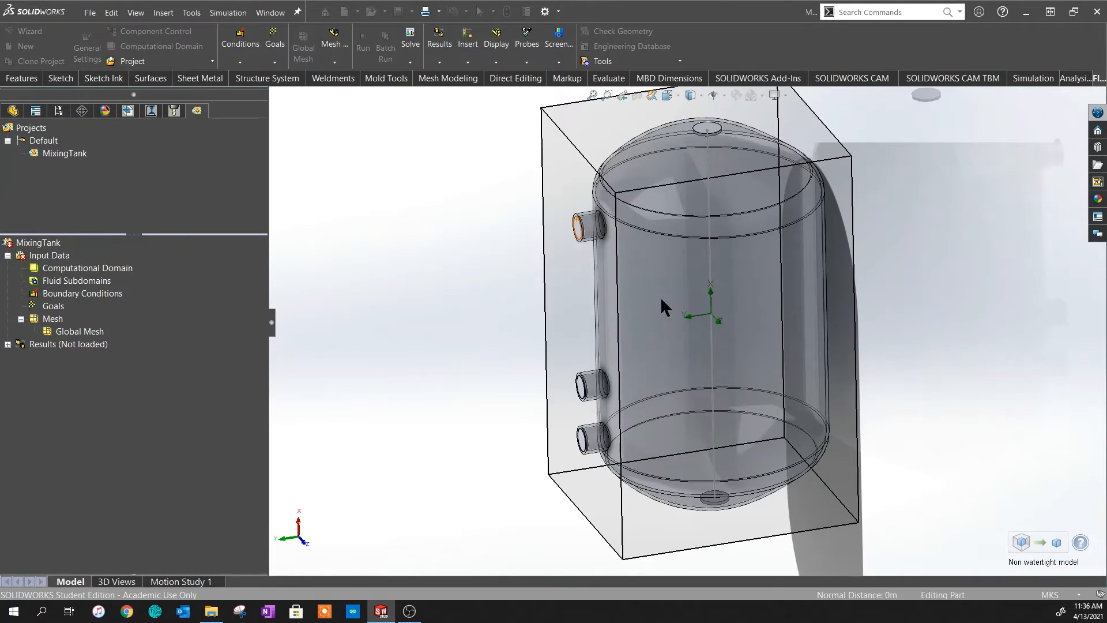
left_click(669, 312)
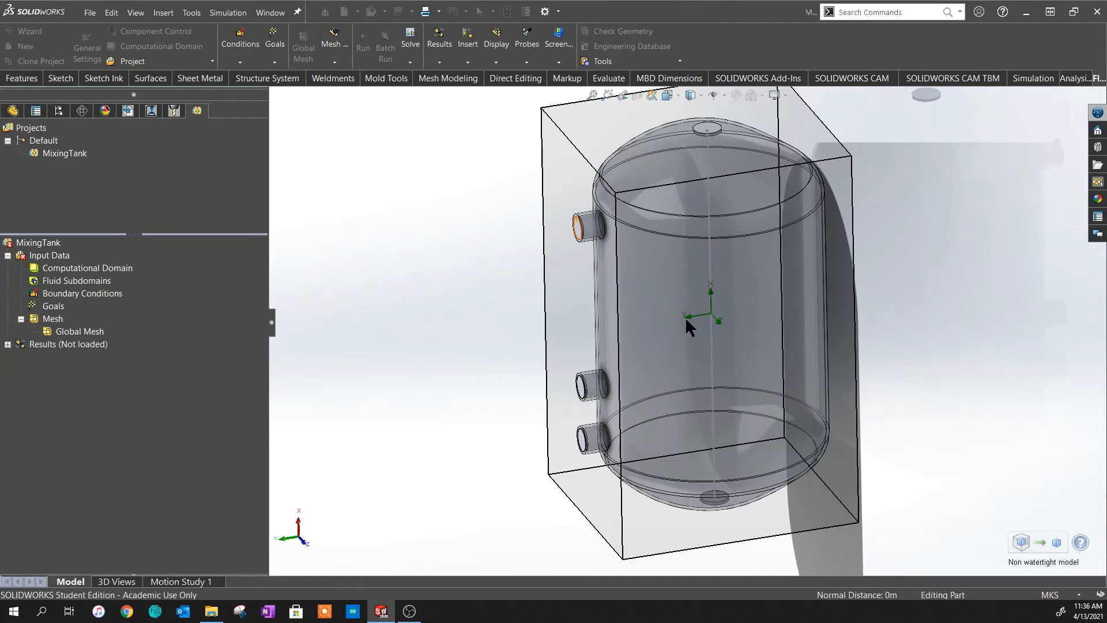
middle_click_drag(686, 320, 627, 357)
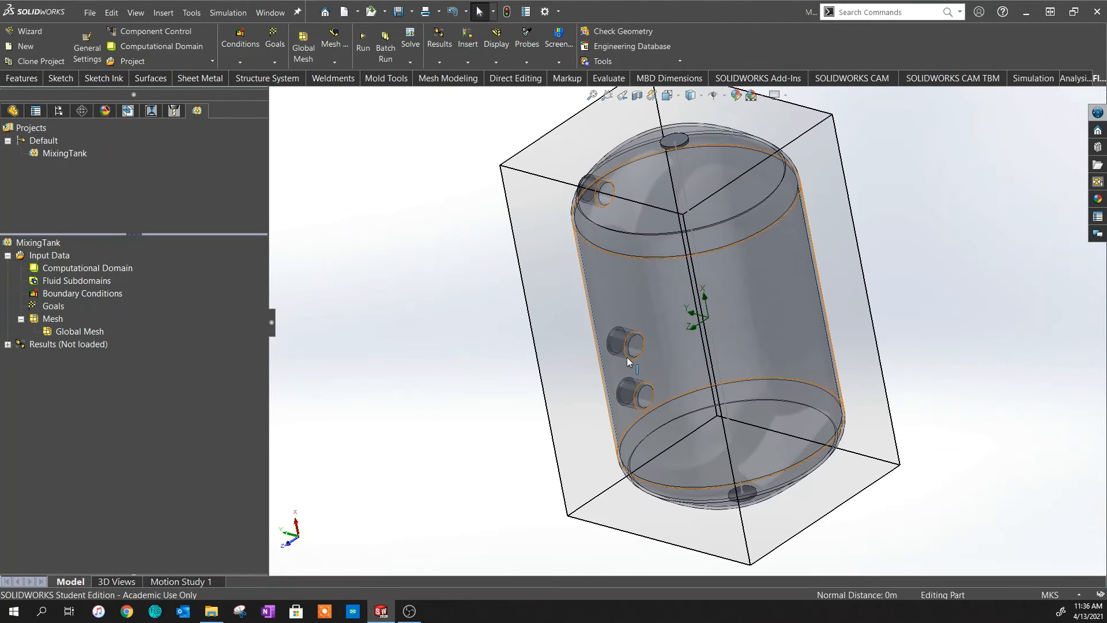
- Add a 10 kg/s pure-nitrogen inlet mass flow on the upper nozzle lid
right_click(67, 297)
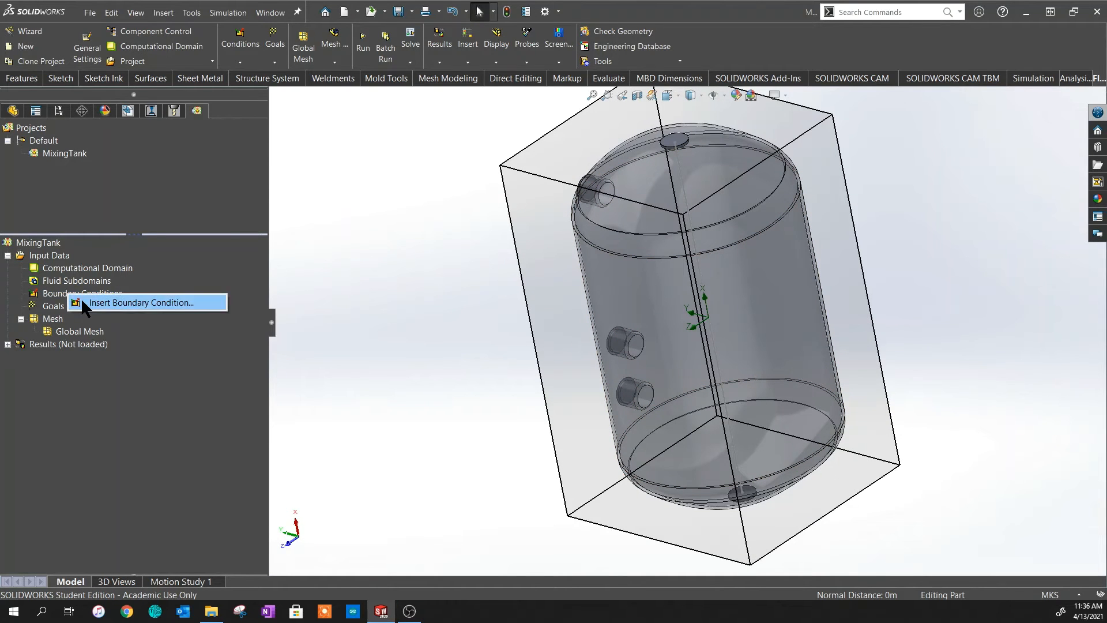
left_click(81, 297)
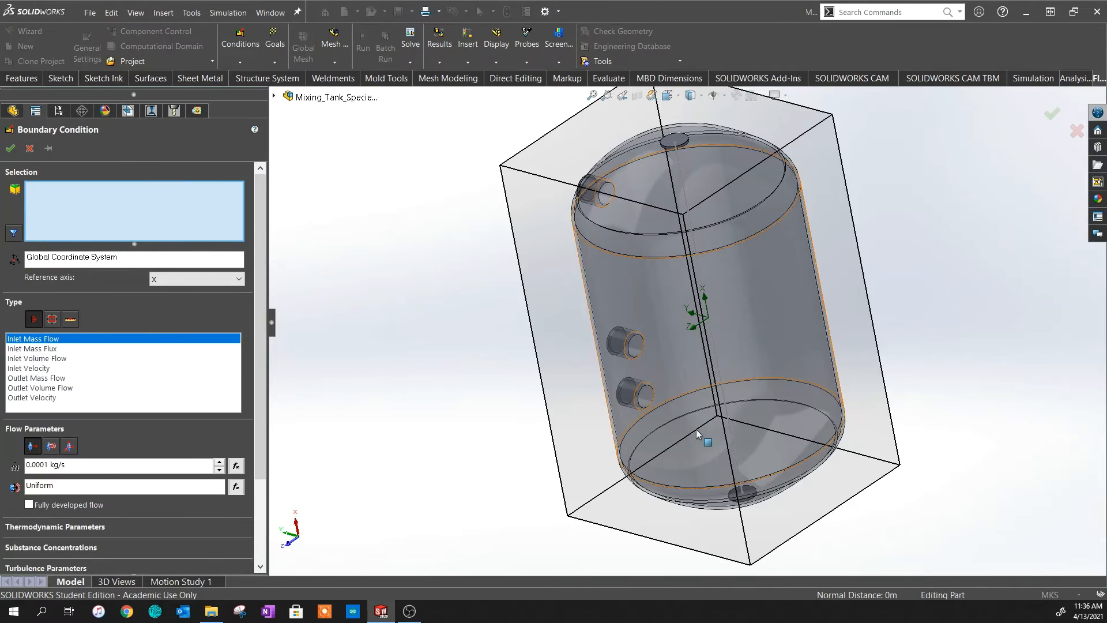
scroll(635, 354, "down", 5)
left_click(577, 283)
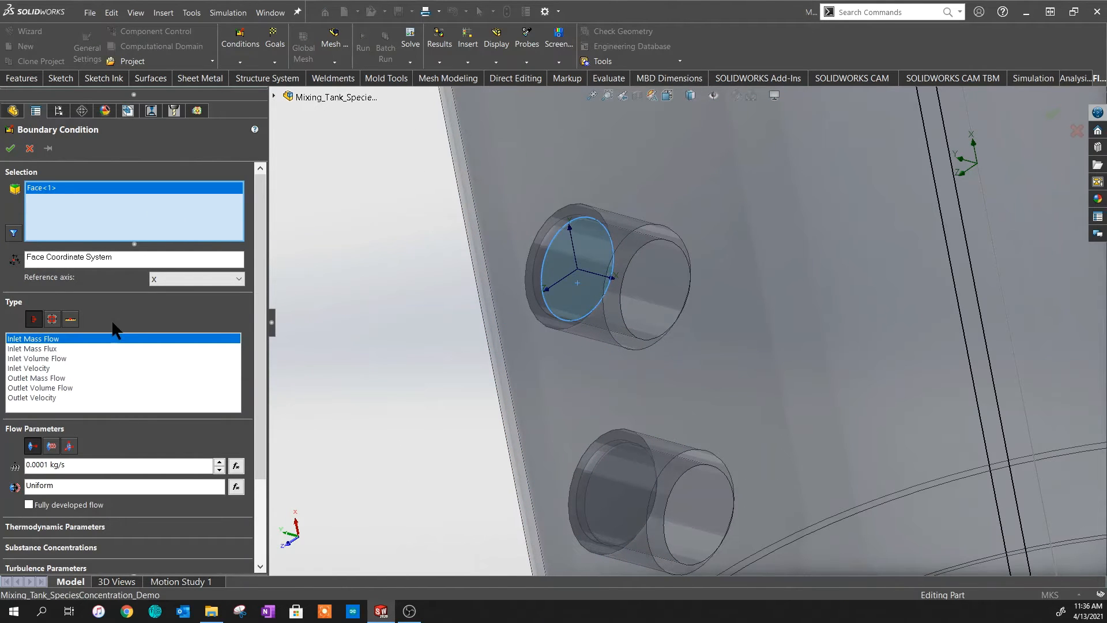
scroll(81, 425, "down", 3)
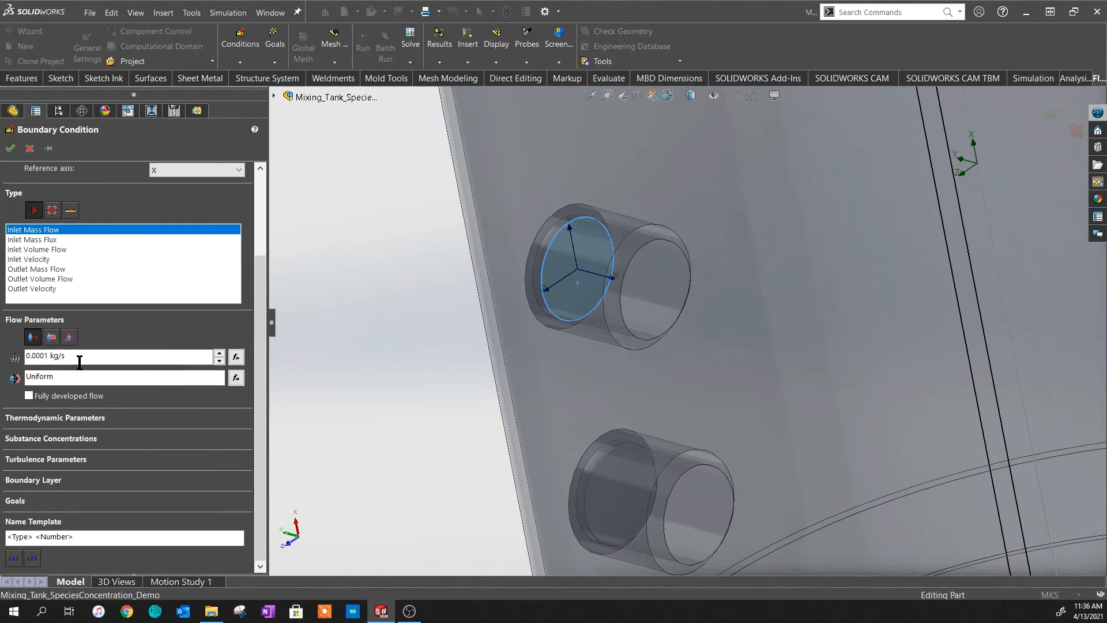
double_click(80, 362)
type("10")
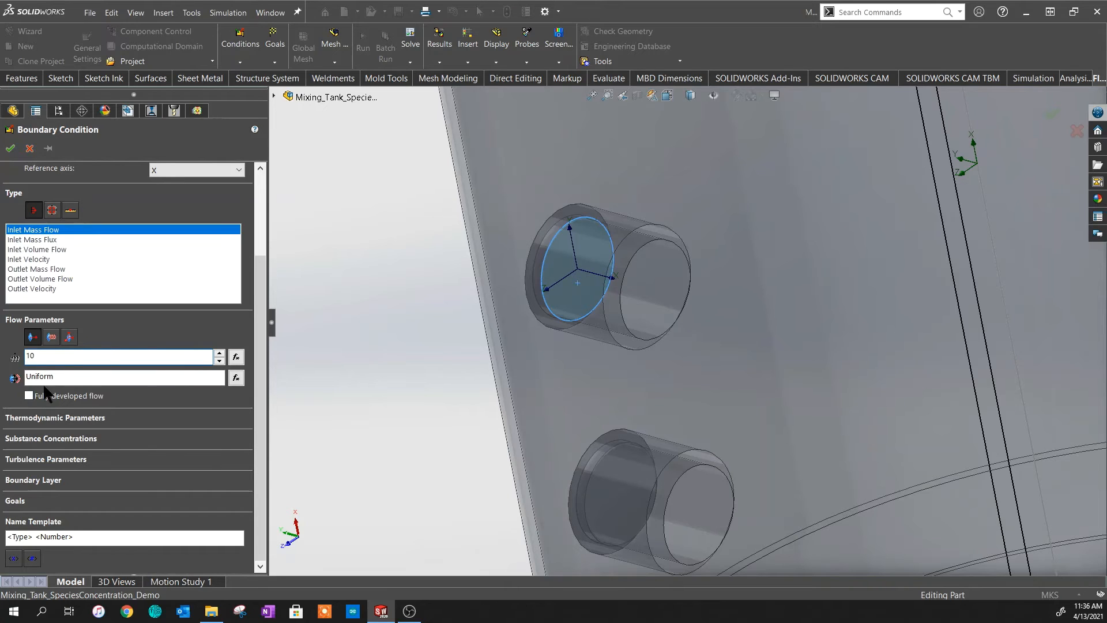
left_click(63, 439)
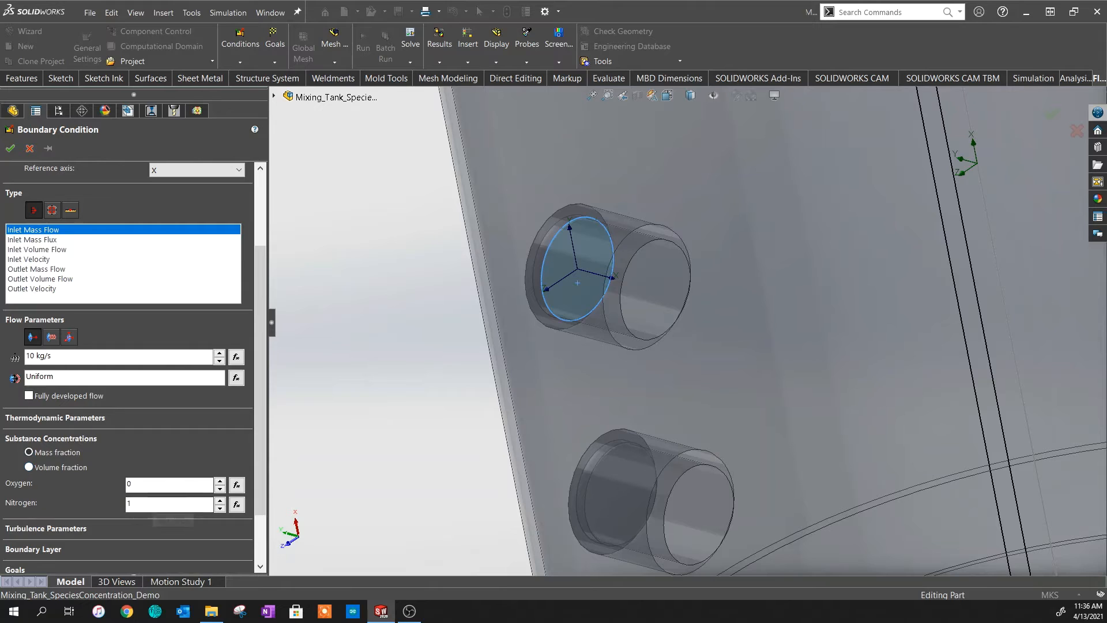
left_click(10, 149)
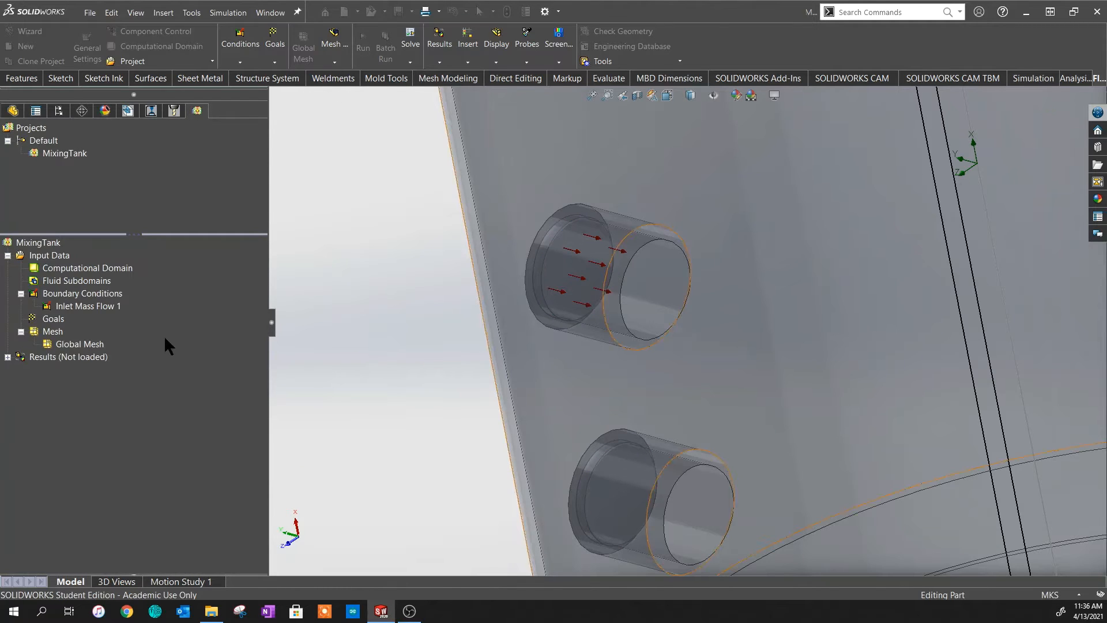
- Add a second 10 kg/s inlet mass flow on the lower nozzle lid, Nitrogen 0, Oxygen 1
right_click(80, 293)
left_click(104, 300)
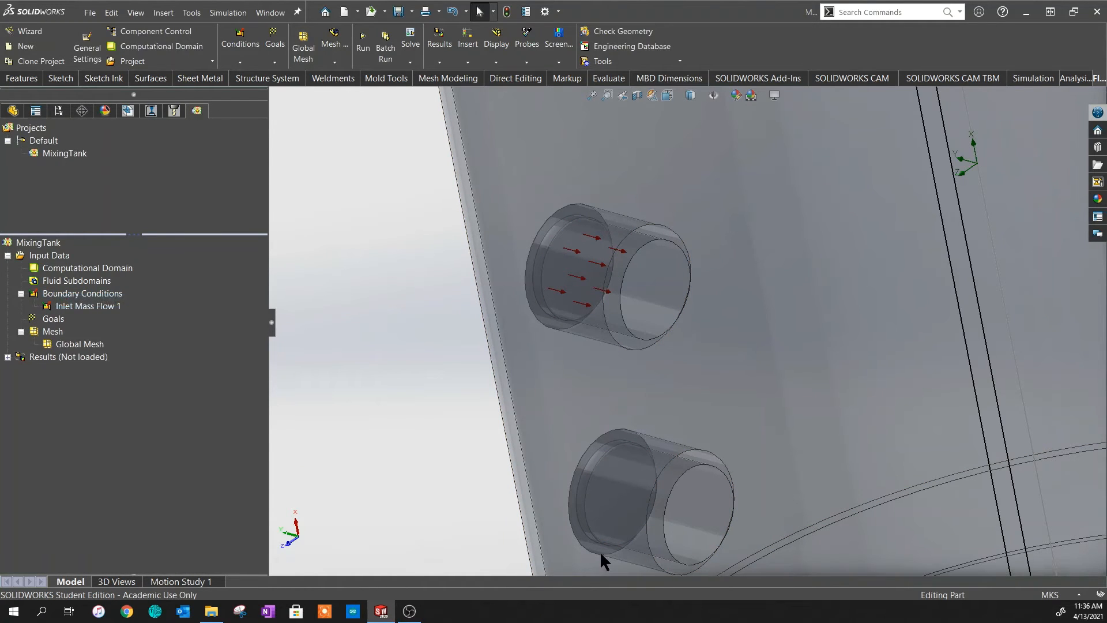
left_click(614, 499)
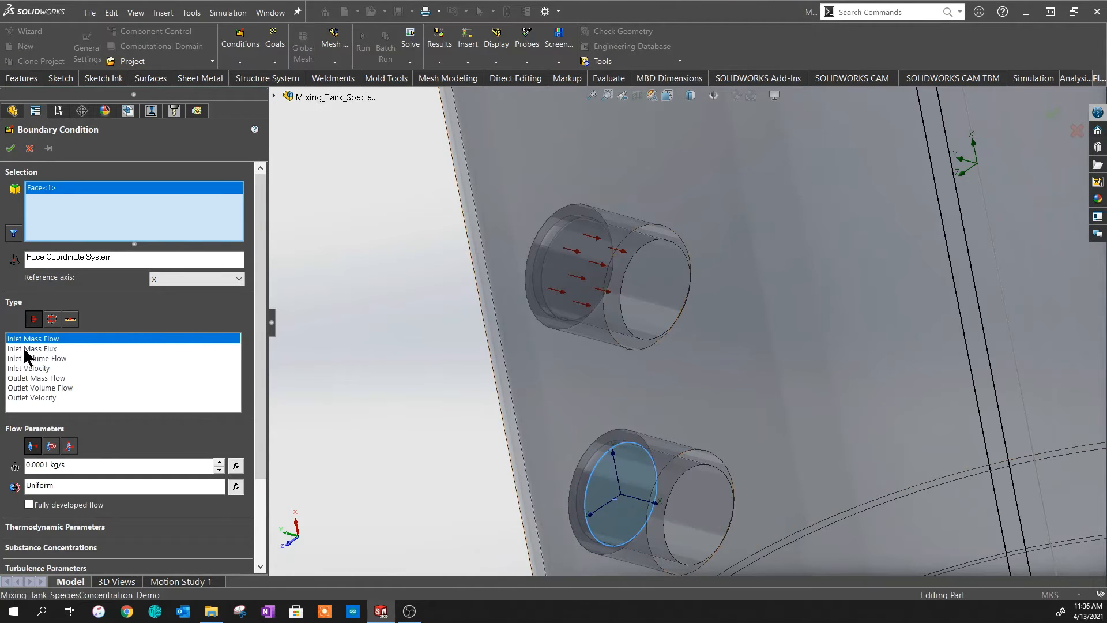
double_click(69, 465)
type("10")
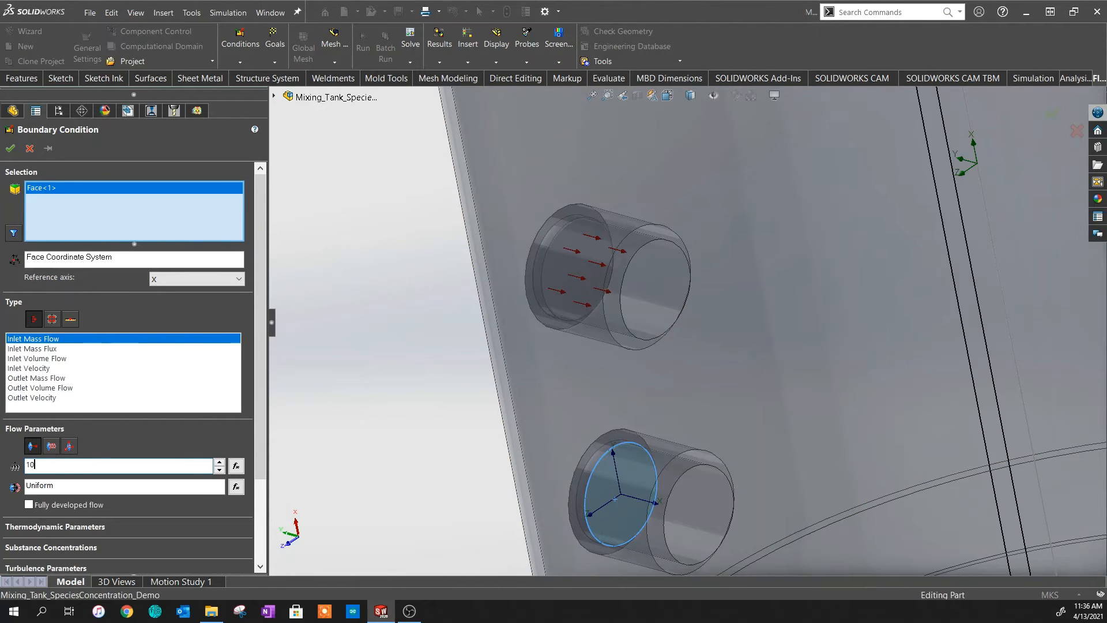
scroll(108, 455, "down", 2)
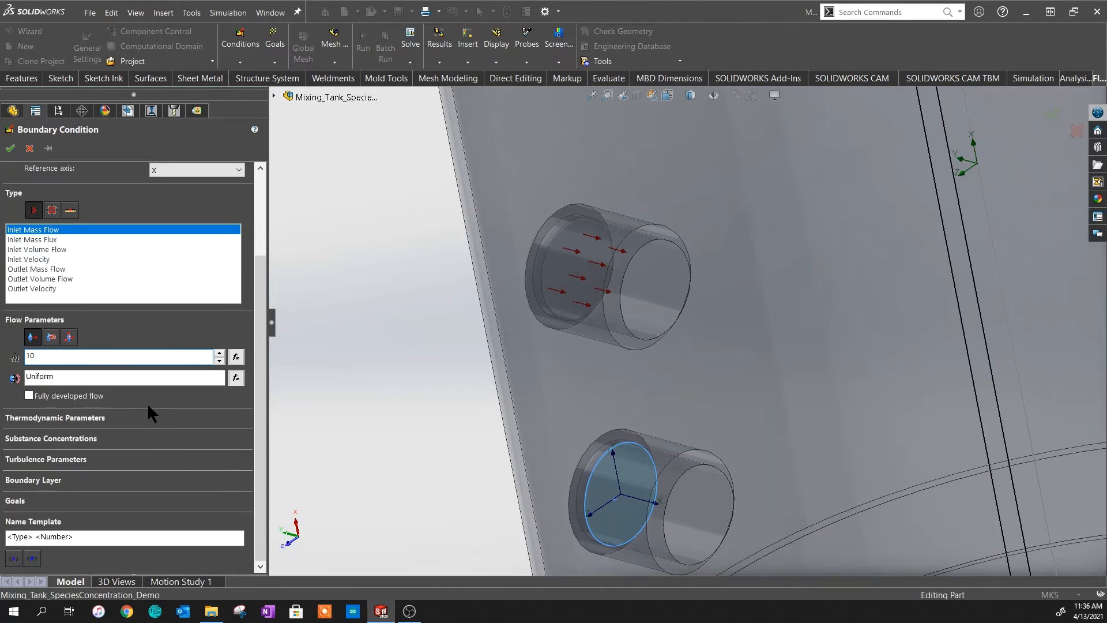
left_click(47, 438)
double_click(160, 503)
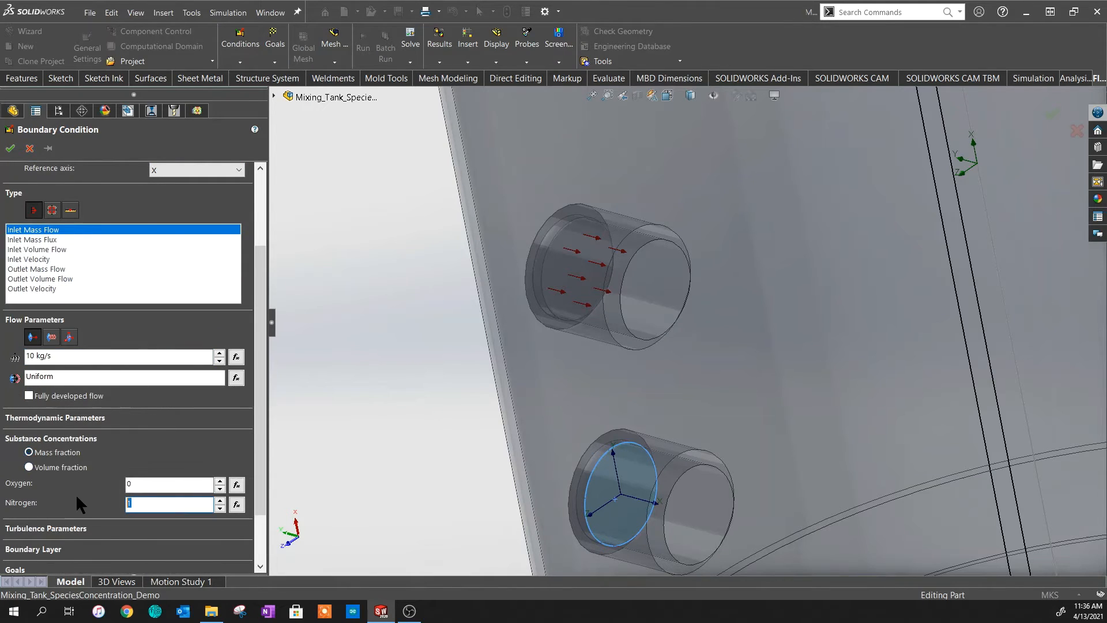
key("BackSpace")
left_click_drag(142, 483, 53, 477)
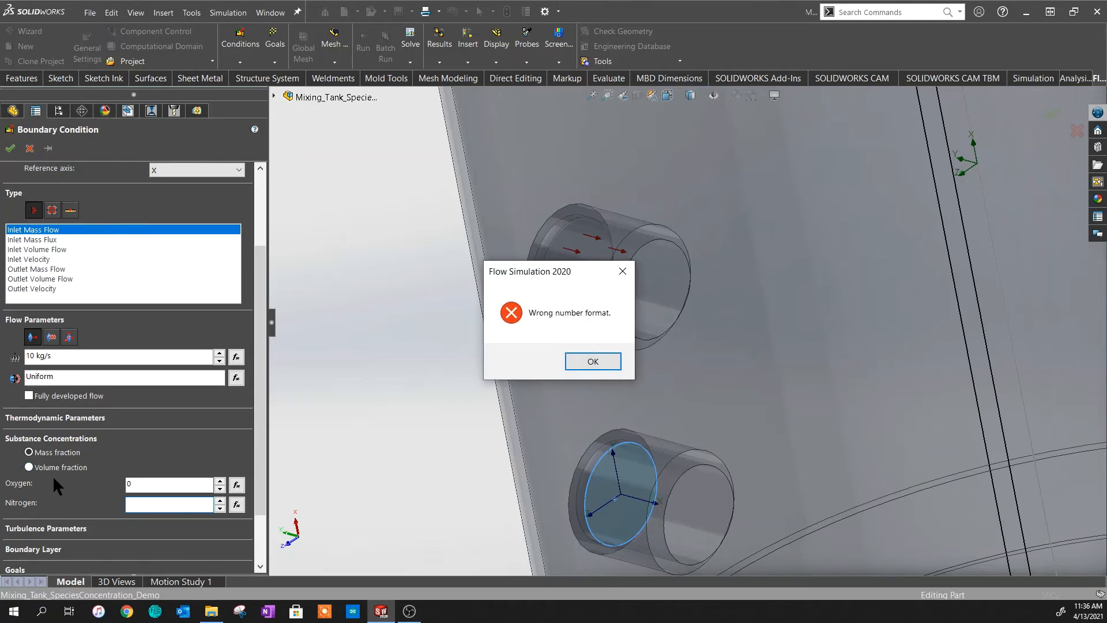
left_click(593, 362)
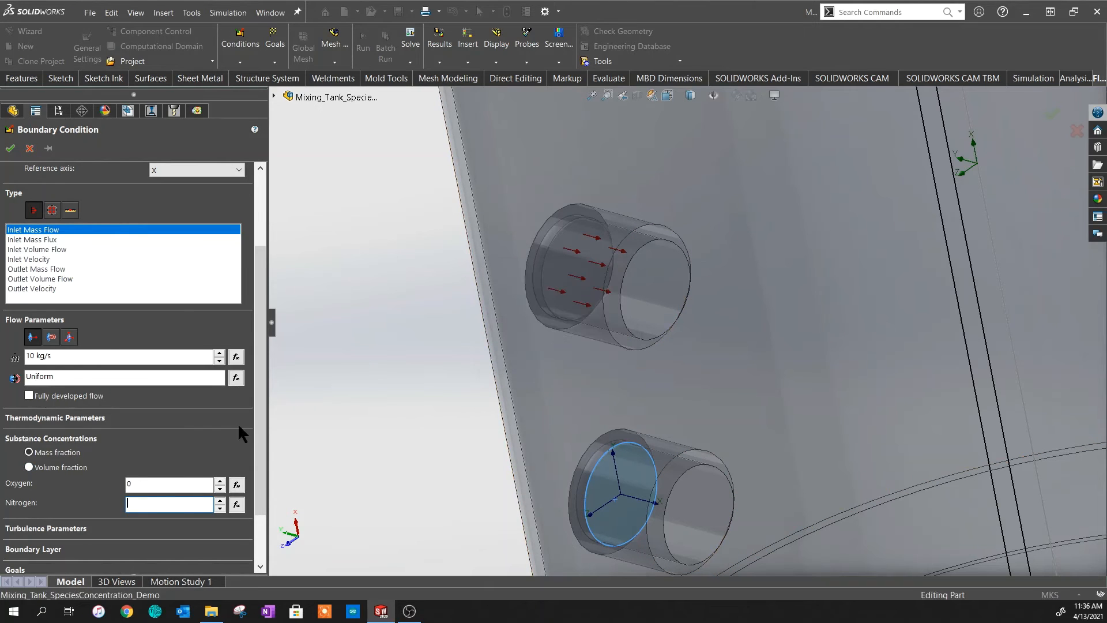
type("0")
double_click(138, 485)
type("1")
left_click(10, 147)
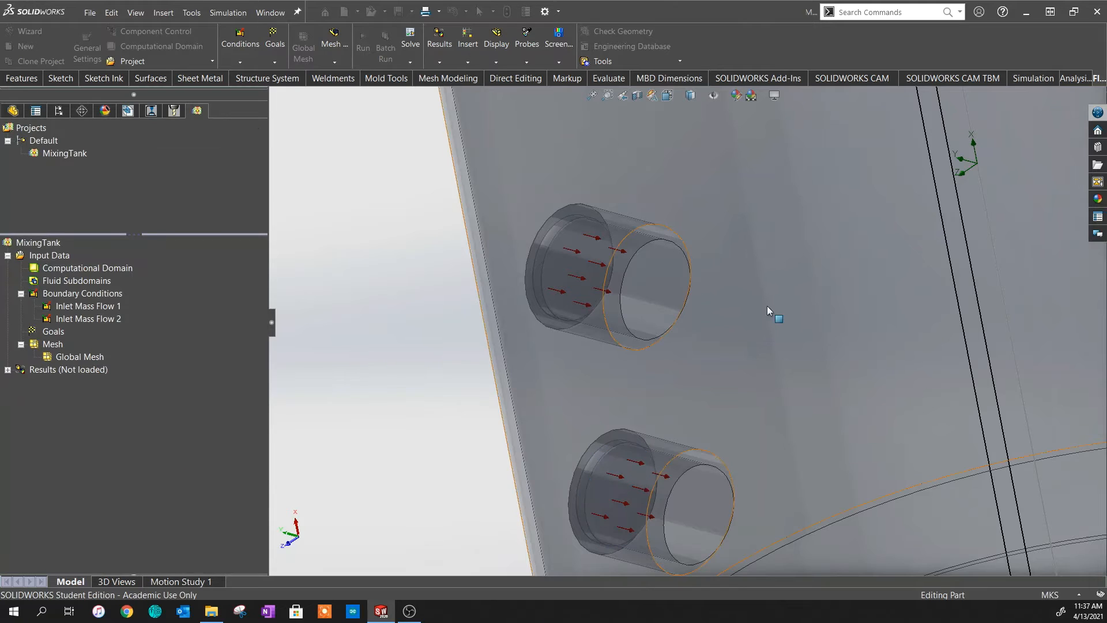
- Insert an Environment Pressure condition (101325 Pa, 293.2 K) on the upper nozzle's inner face
scroll(662, 172, "down", 10)
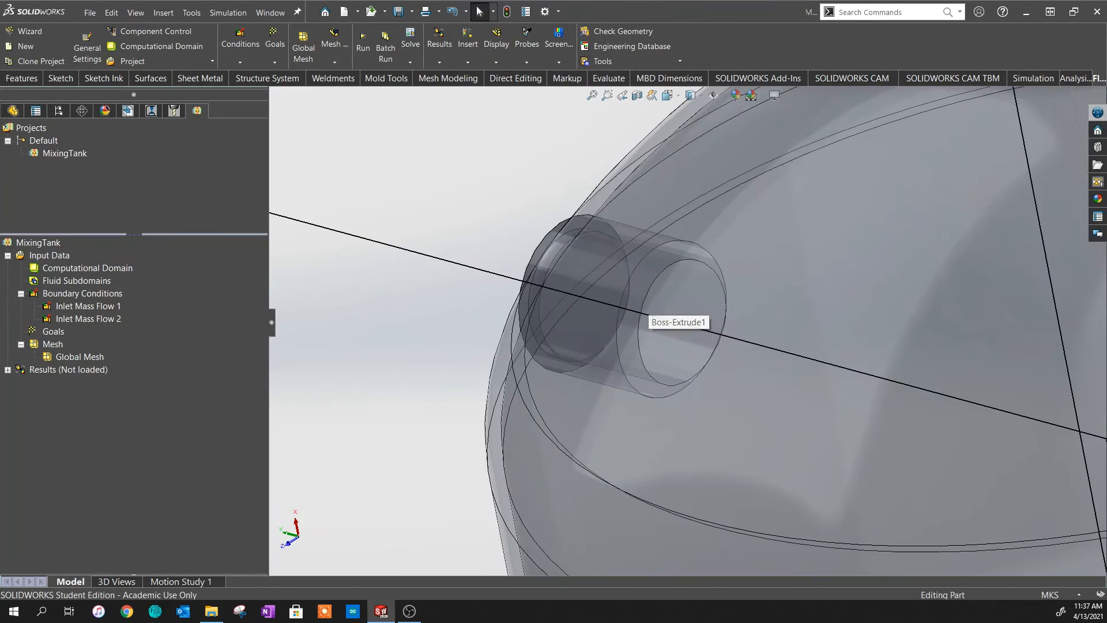
left_click(64, 294)
right_click(110, 294)
left_click(182, 303)
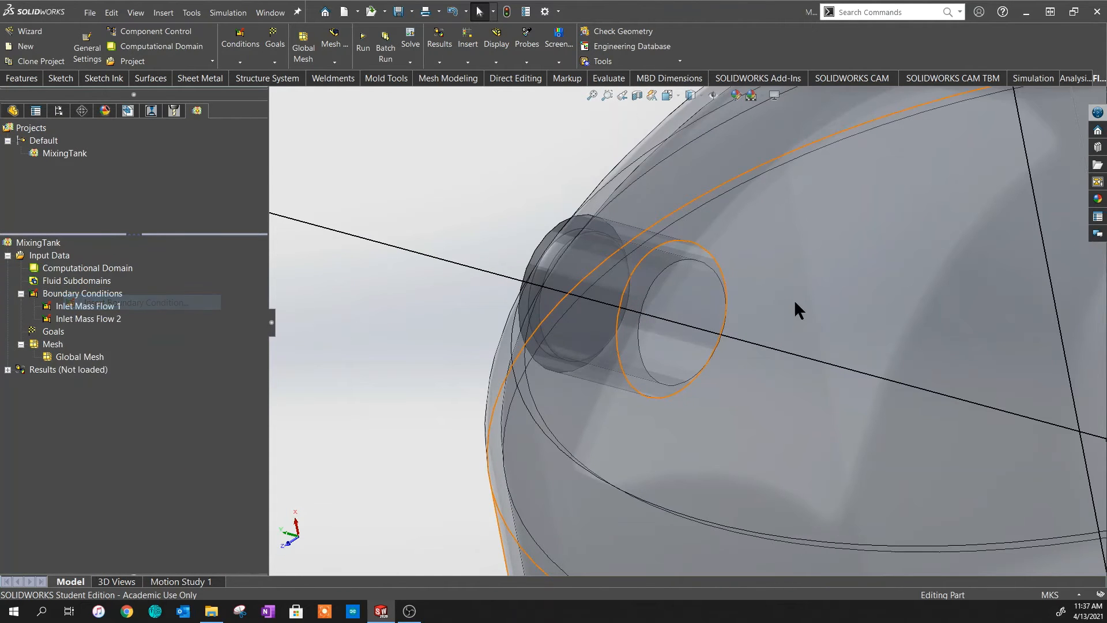
left_click(577, 308)
left_click(52, 319)
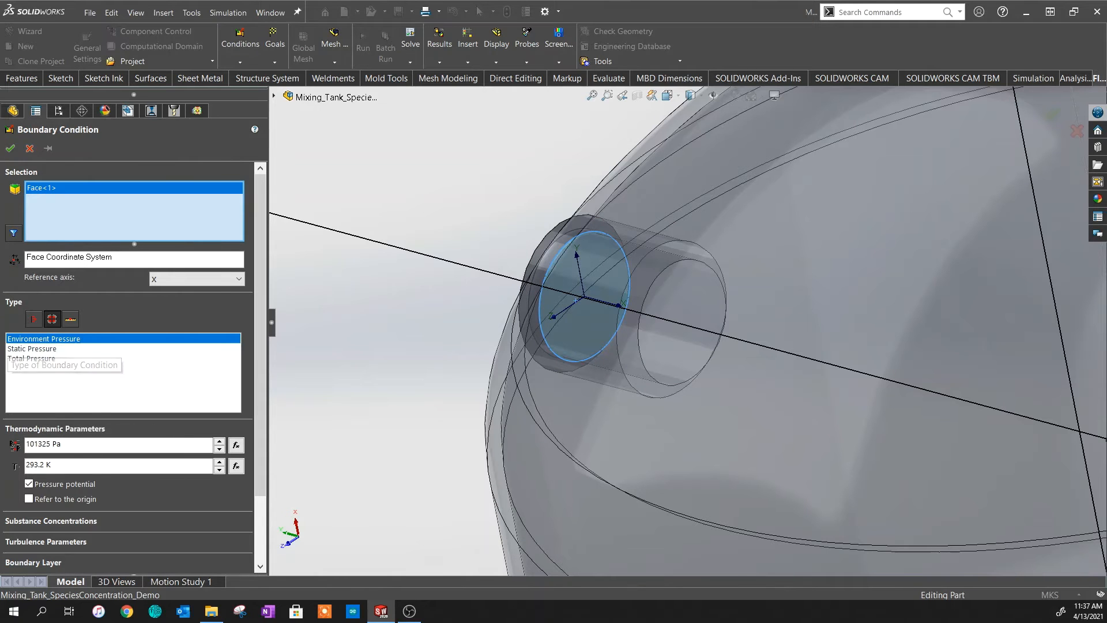
left_click(11, 148)
scroll(645, 330, "up", 8)
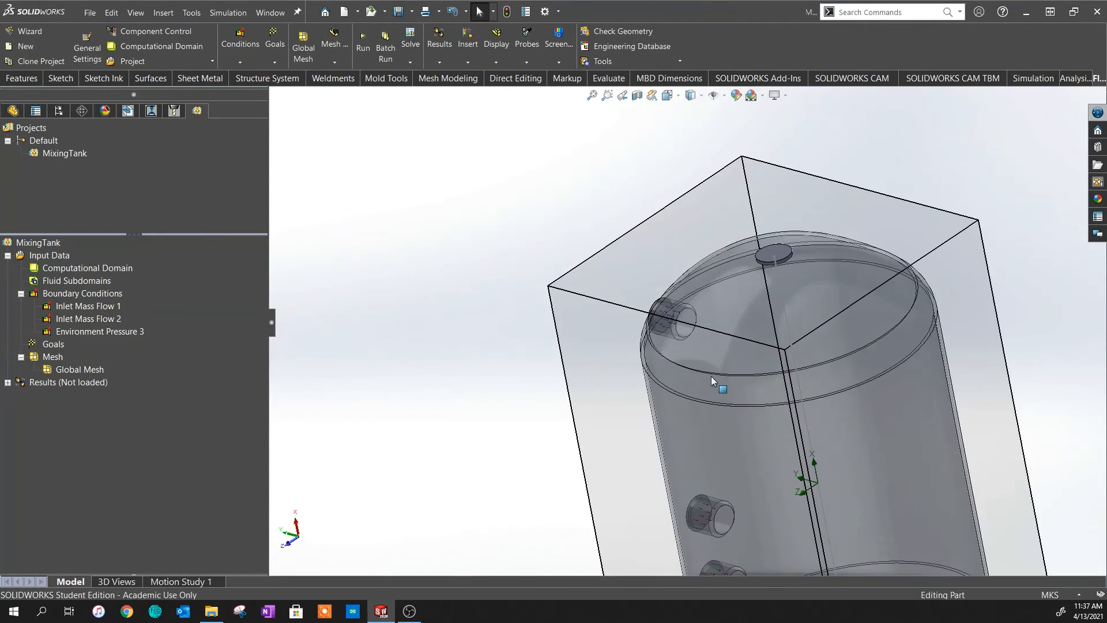
scroll(713, 380, "up", 3)
scroll(725, 425, "down", 4)
middle_click_drag(722, 476, 743, 361)
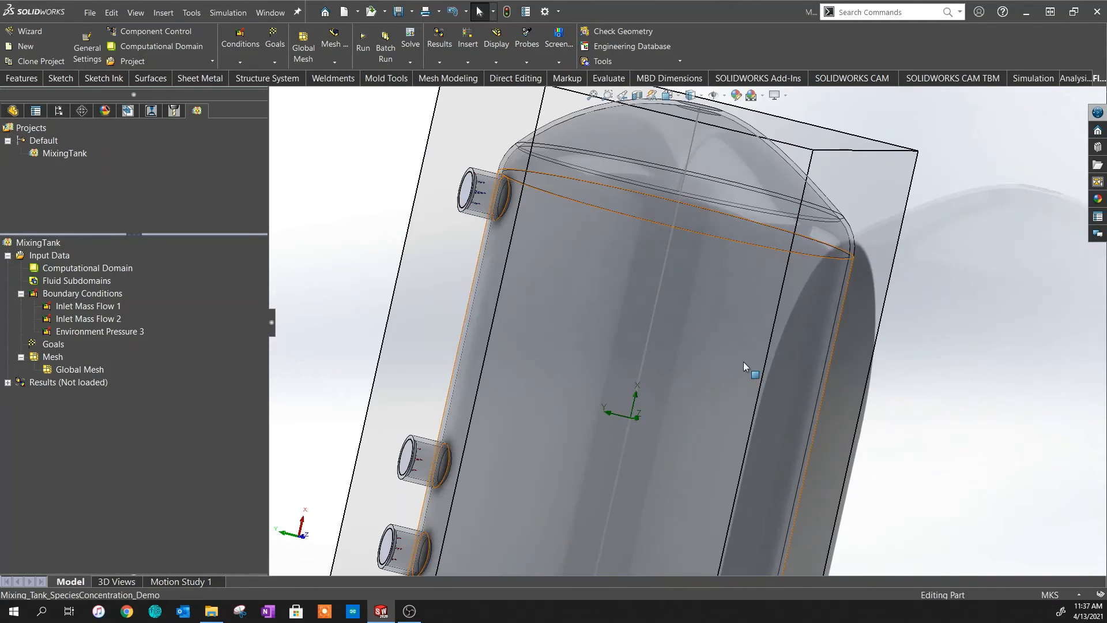
scroll(698, 317, "up", 5)
middle_click_drag(650, 309, 614, 328)
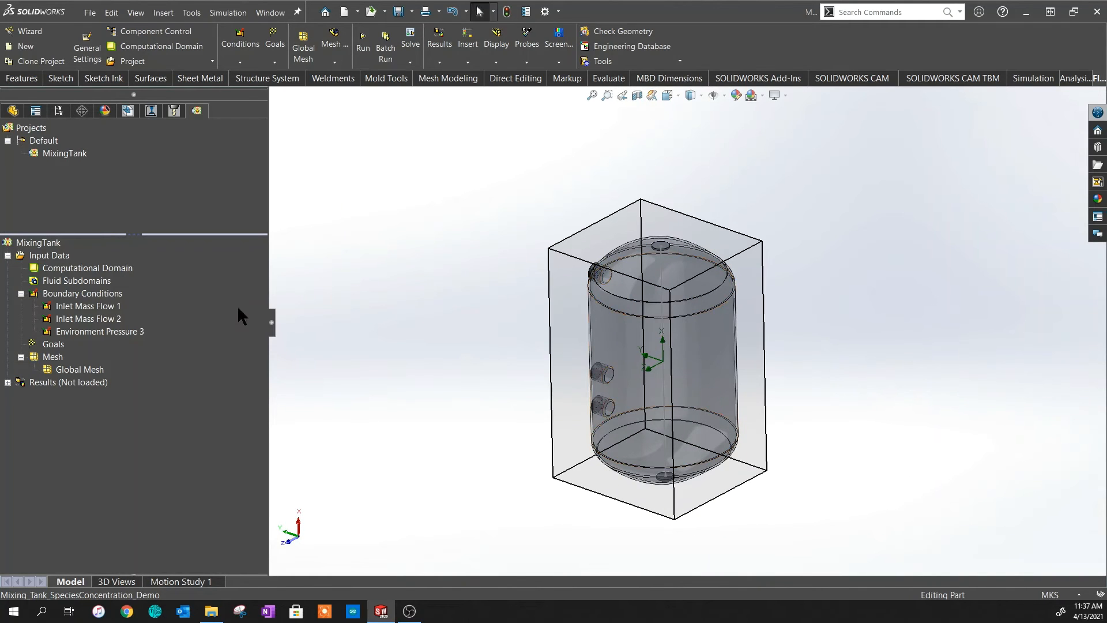
- Save selected parameters periodically, adding Mass Fraction of Nitrogen and Oxygen, in Calculation Control Options
right_click(48, 256)
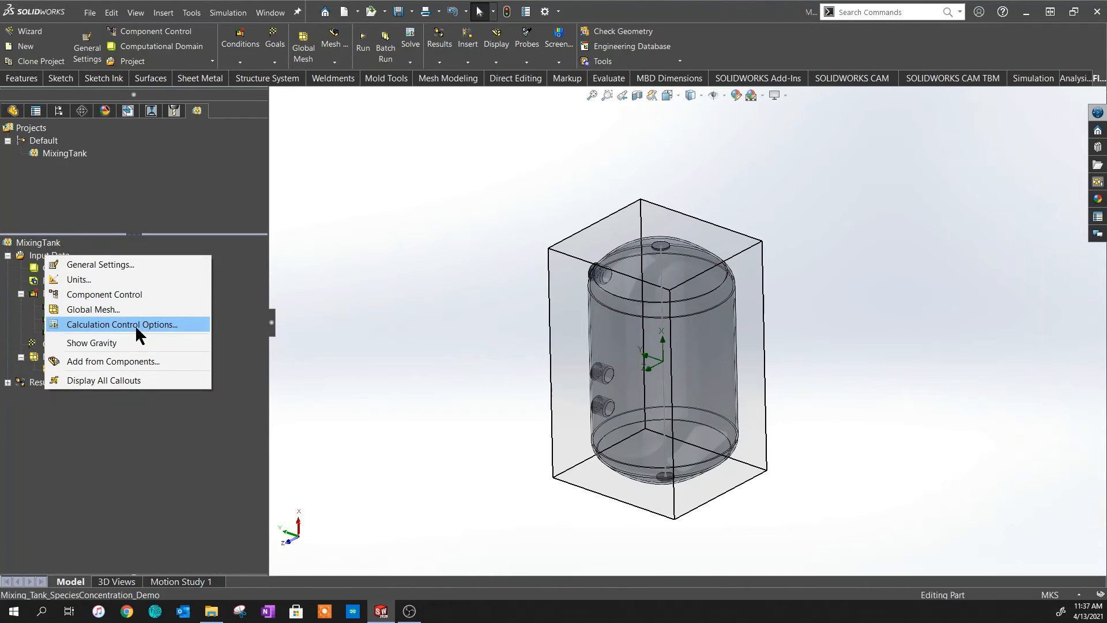
left_click(135, 324)
left_click(466, 196)
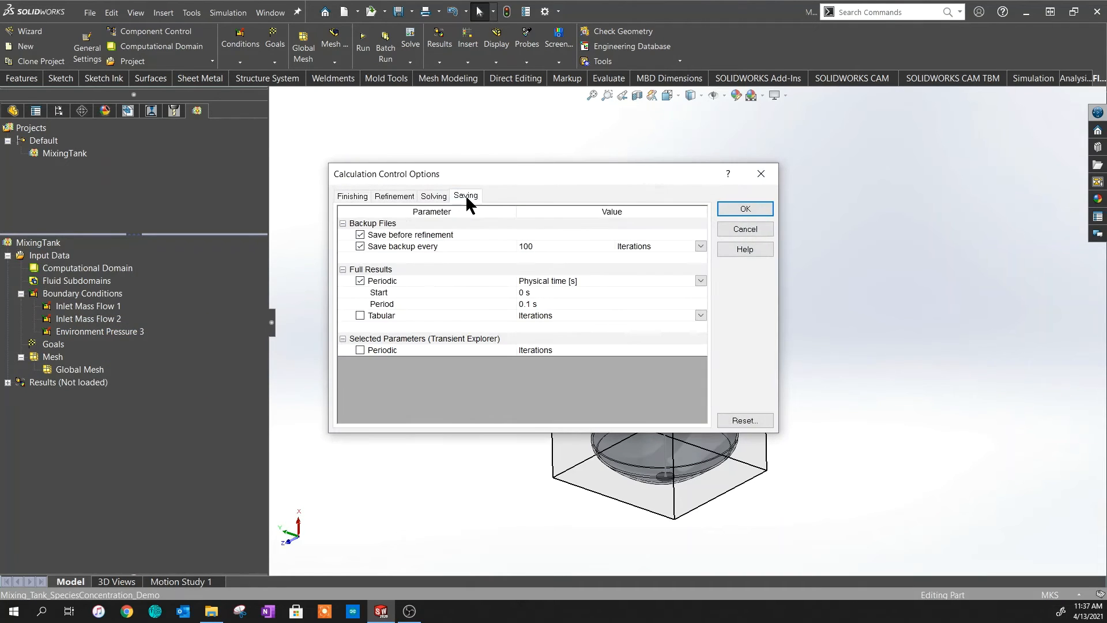
left_click(362, 349)
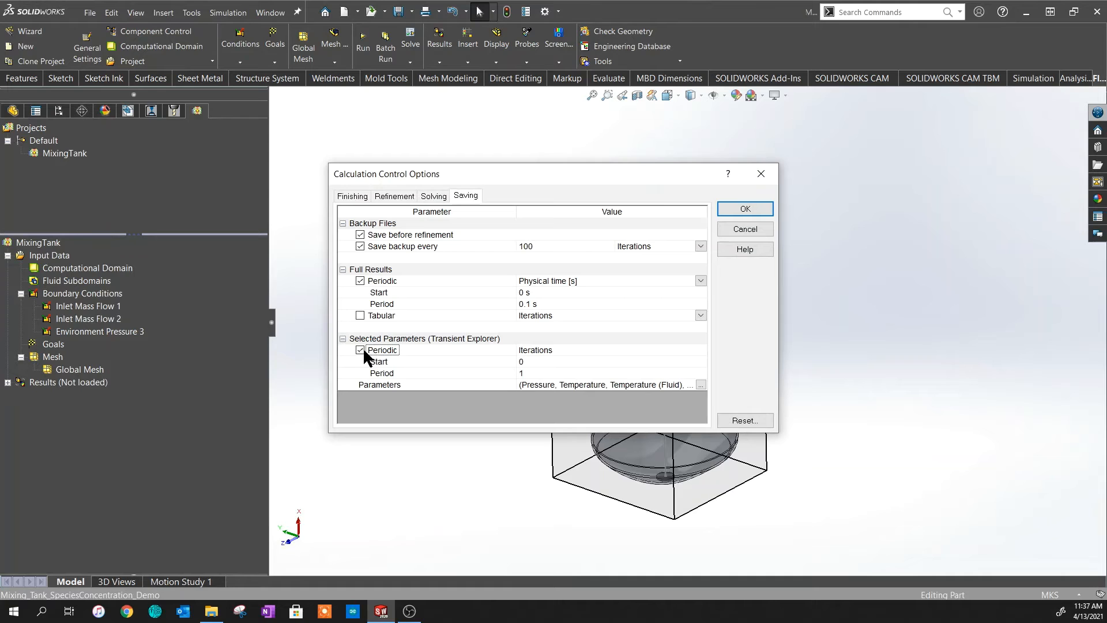
left_click(694, 383)
left_click(701, 384)
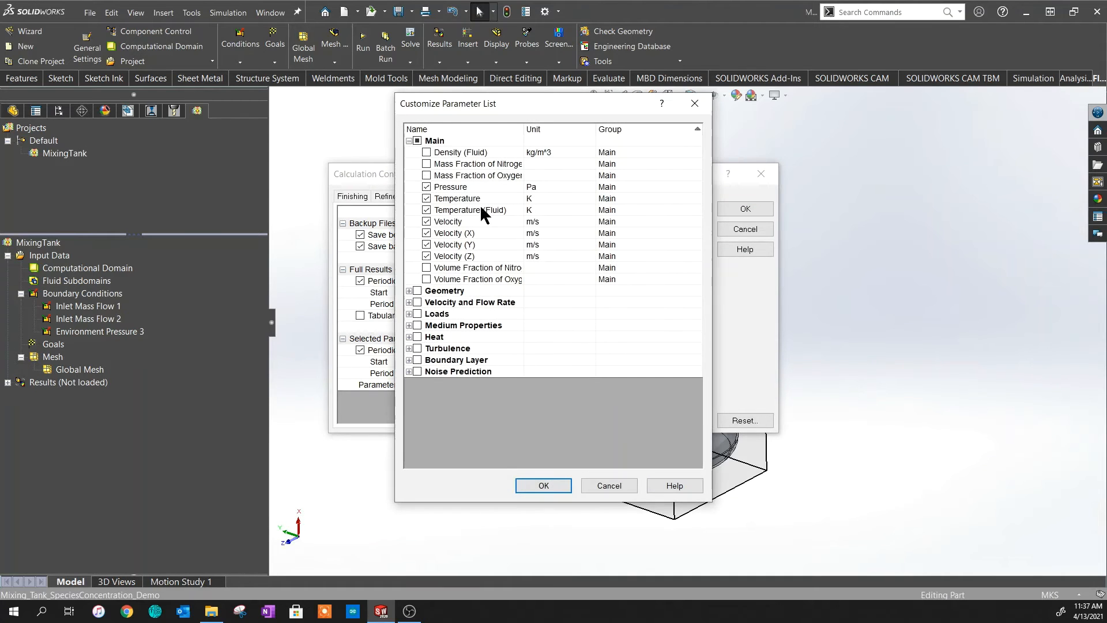
left_click(426, 164)
left_click(427, 174)
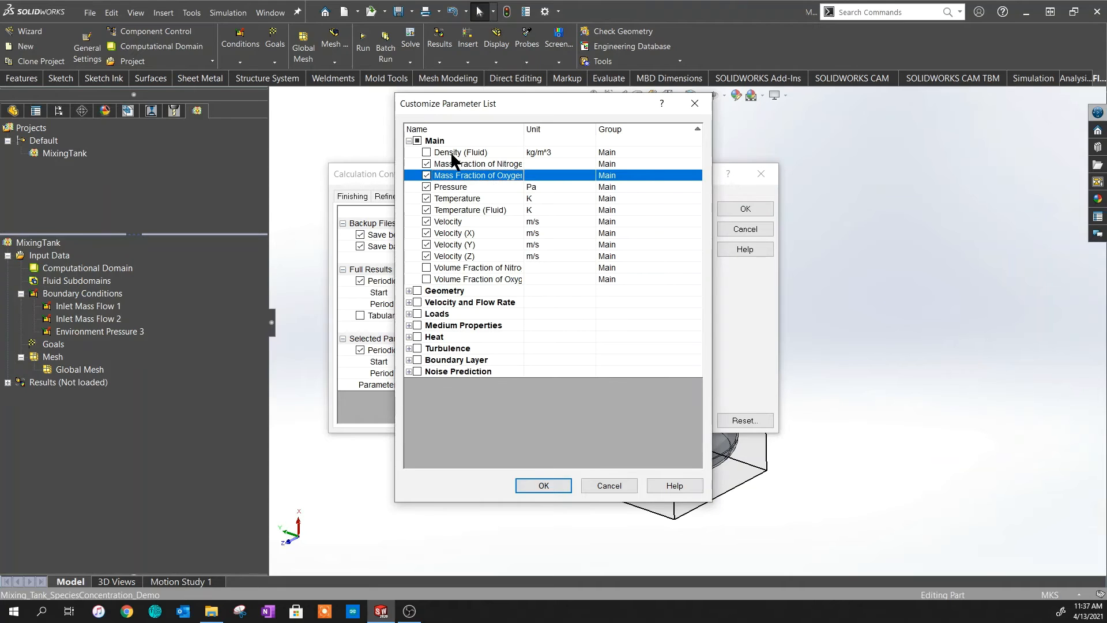
left_click(555, 484)
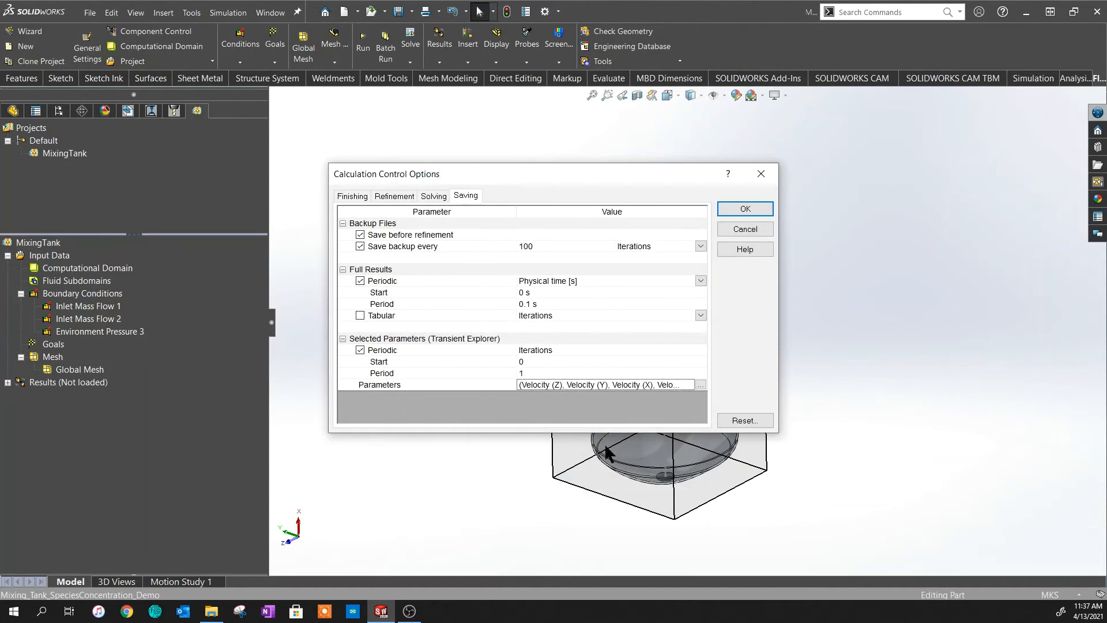
left_click(744, 206)
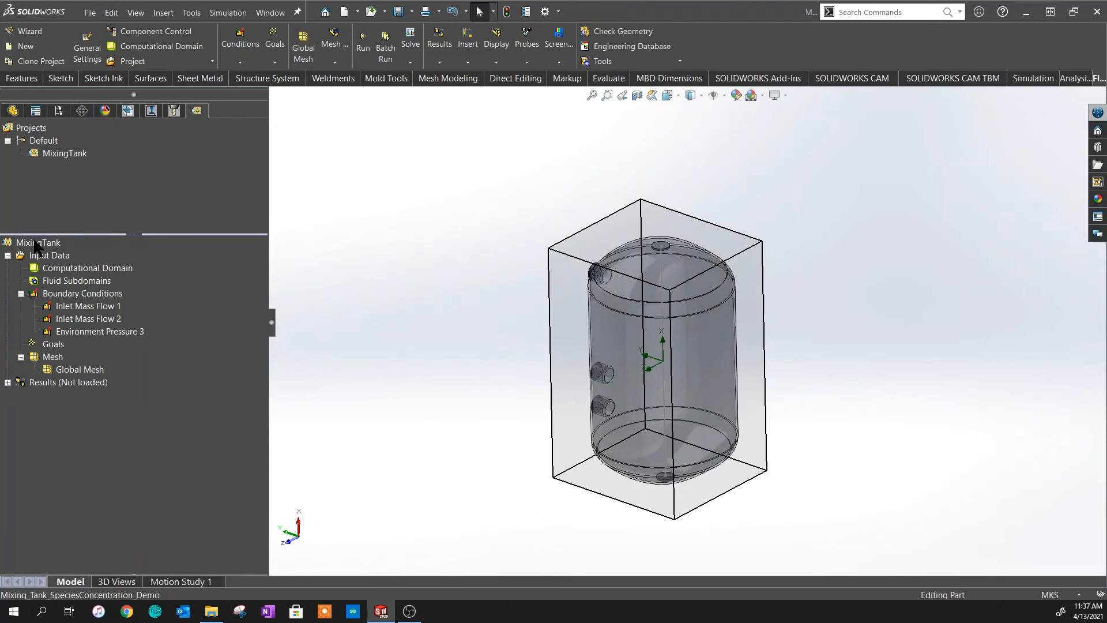
- Run the MixingTank simulation and let the solver finish its 308 iterations
right_click(35, 247)
left_click(45, 248)
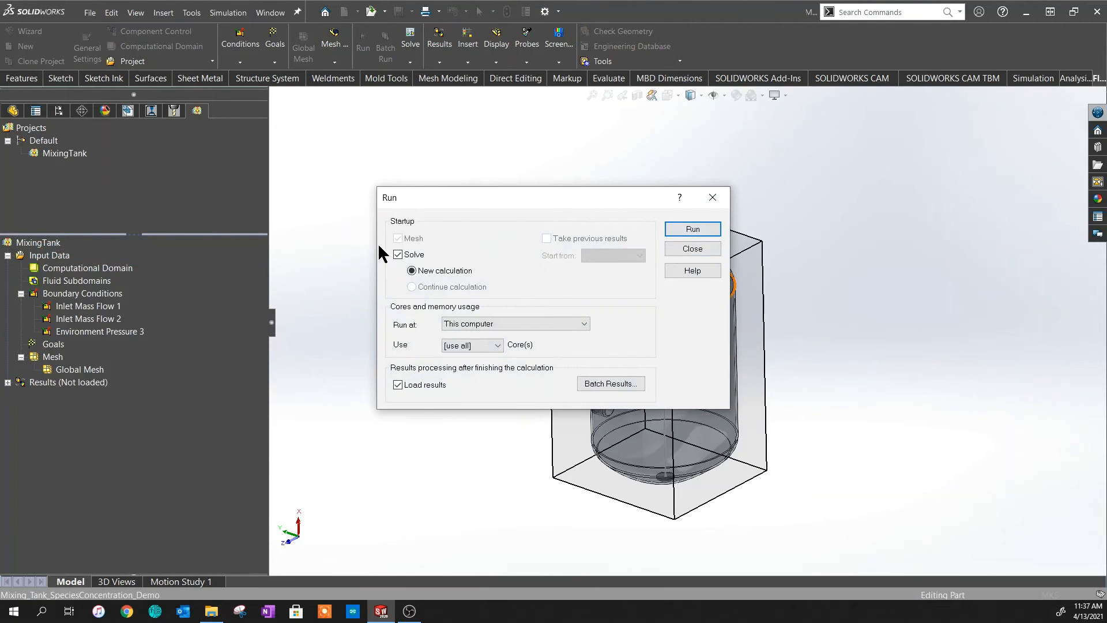
left_click(693, 229)
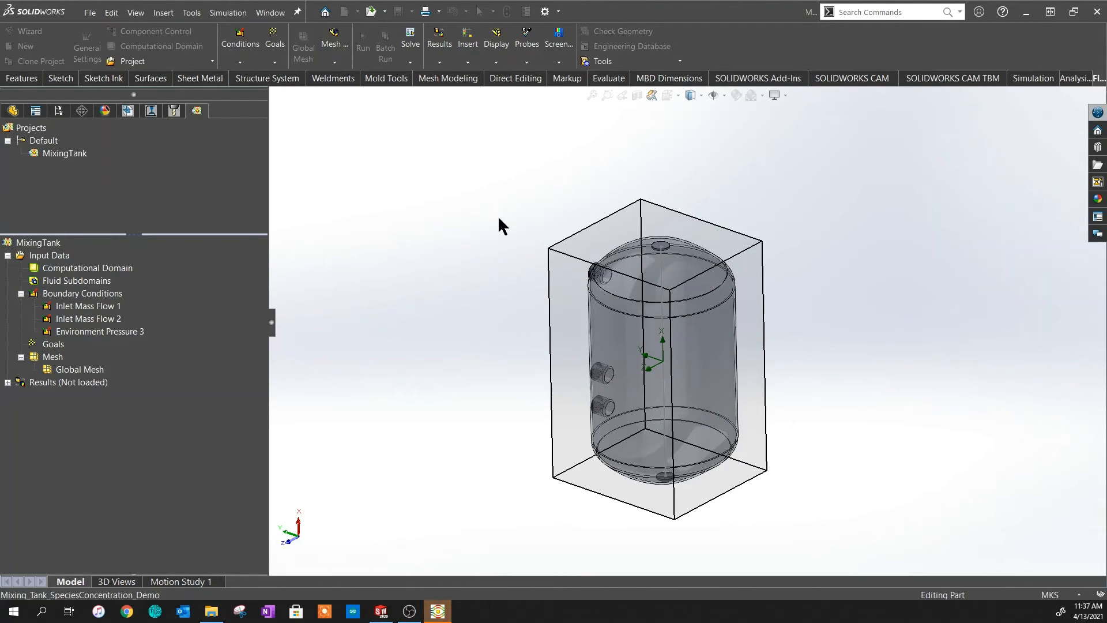
left_click(440, 613)
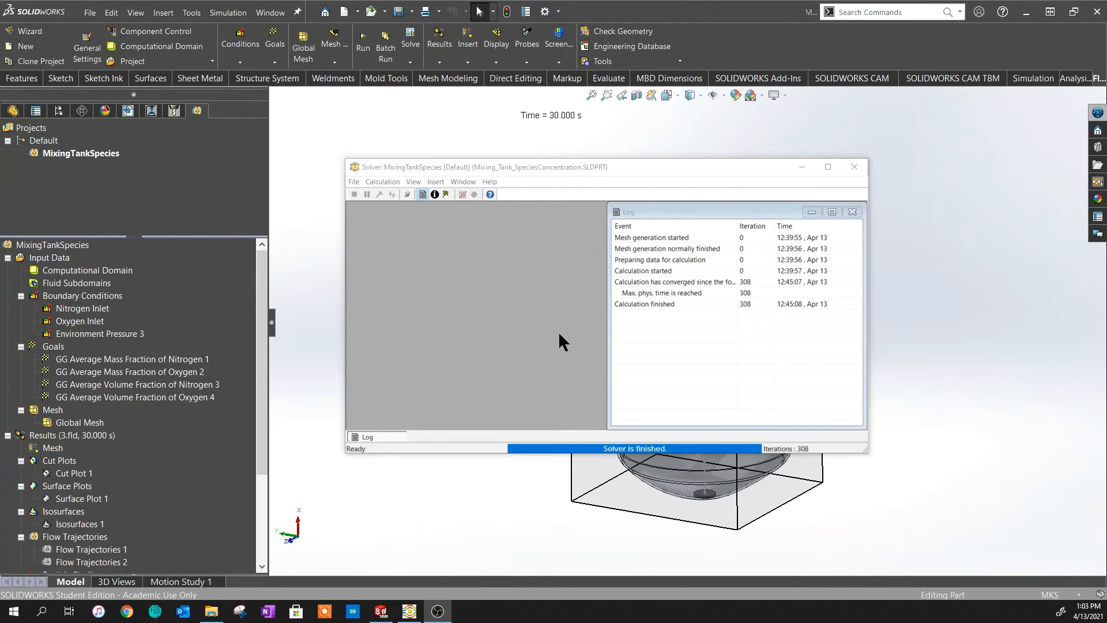
- Close the solver window and show Cut Plot 1's nitrogen volume fraction contours
left_click(801, 166)
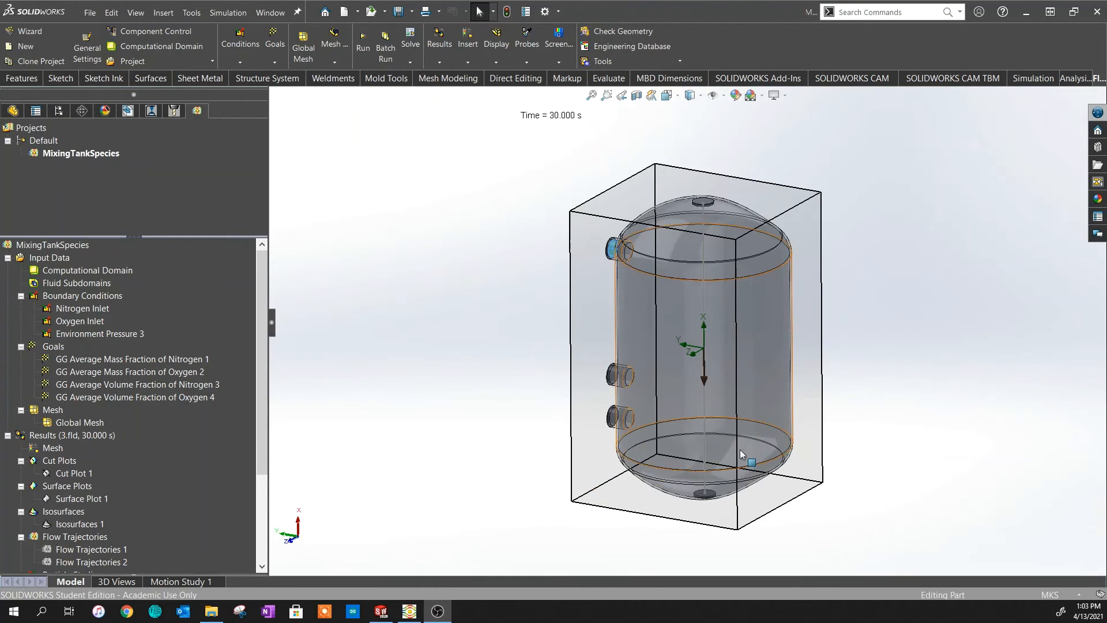
scroll(154, 417, "down", 3)
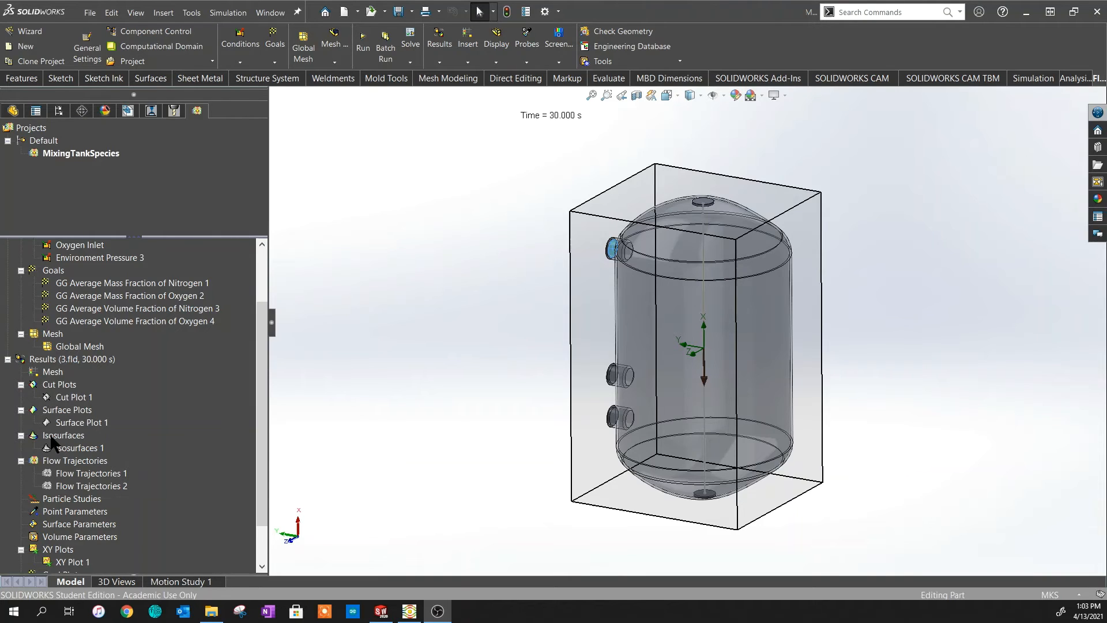
right_click(56, 390)
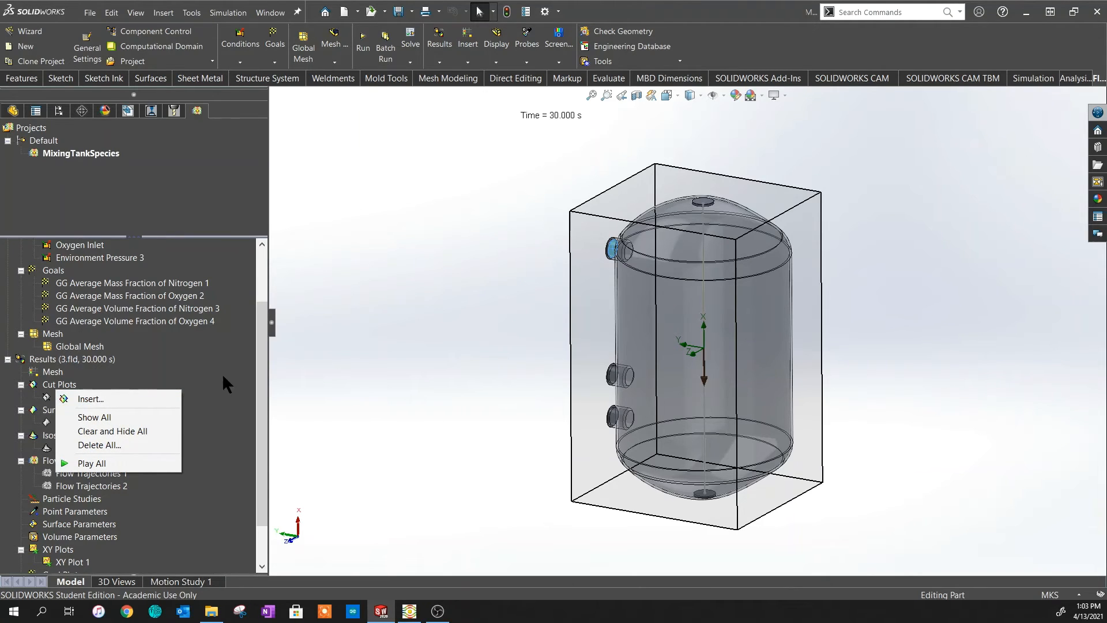
left_click(196, 451)
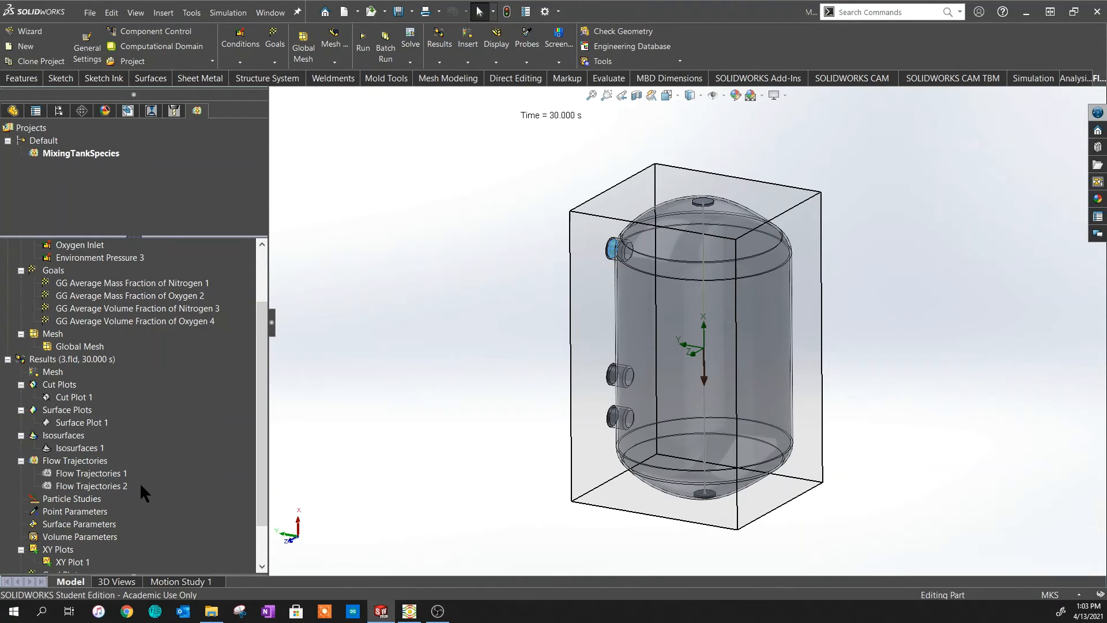
right_click(79, 398)
left_click(98, 426)
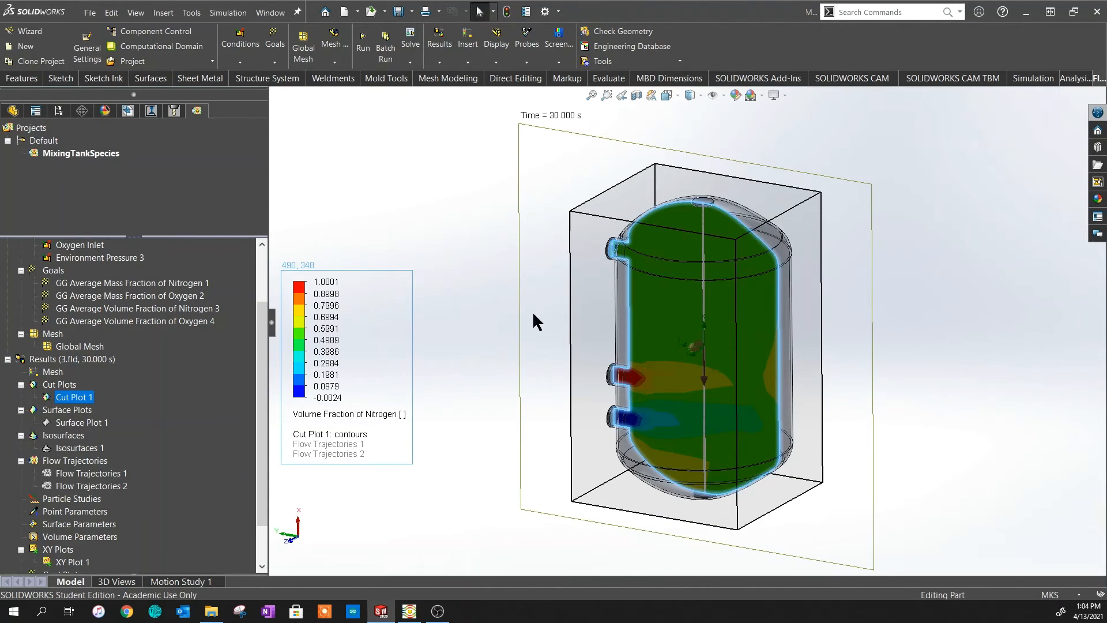
right_click(50, 359)
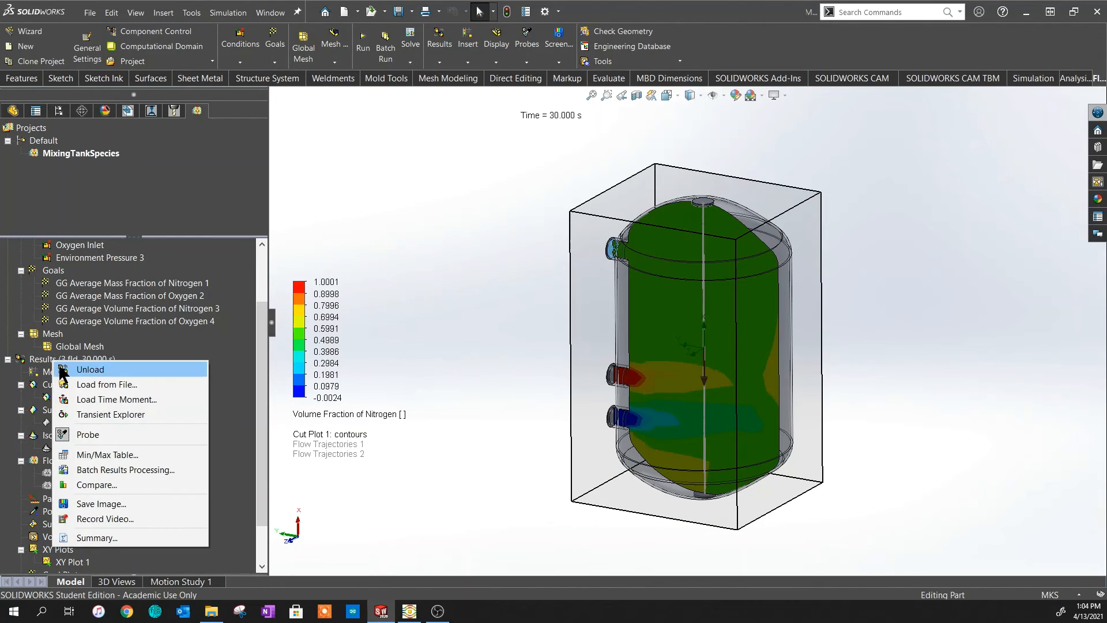
left_click(108, 411)
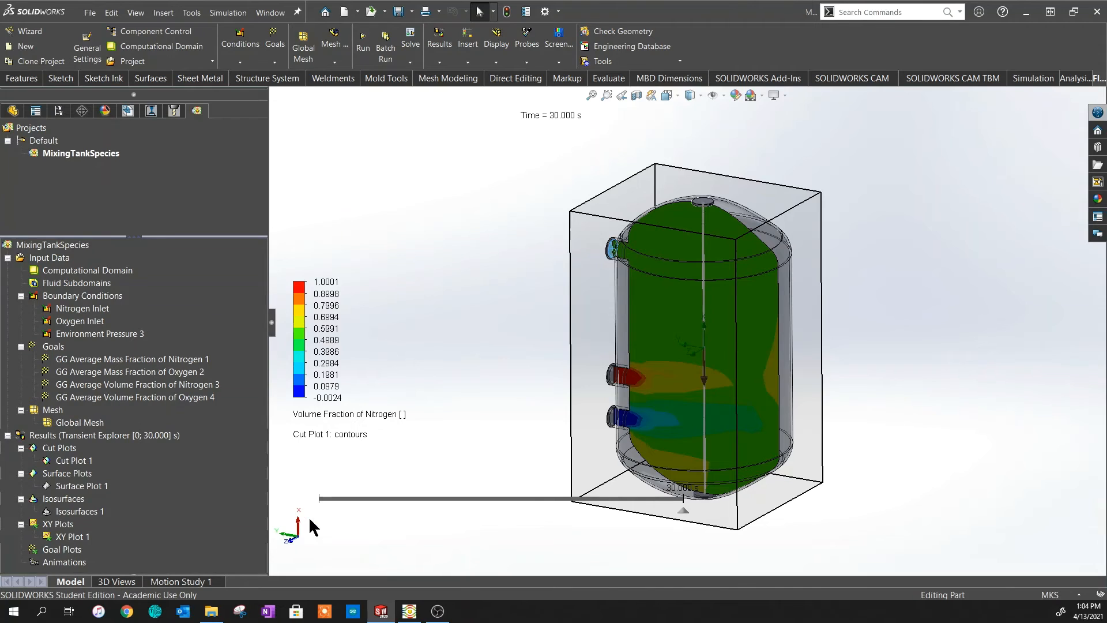
mouse_move(314, 510)
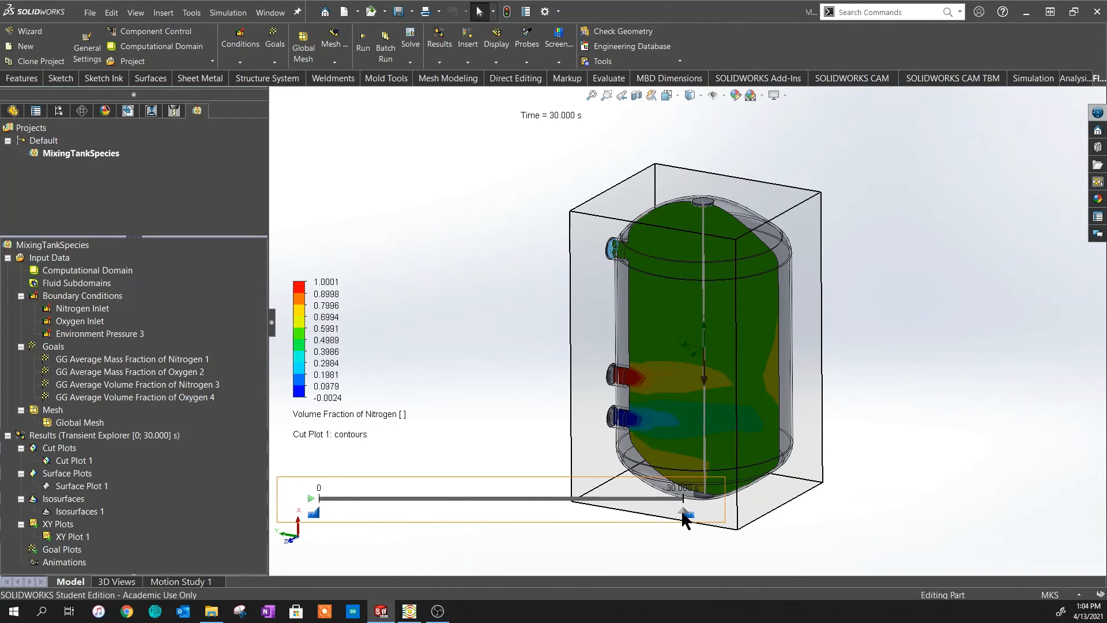
left_click_drag(685, 512, 312, 516)
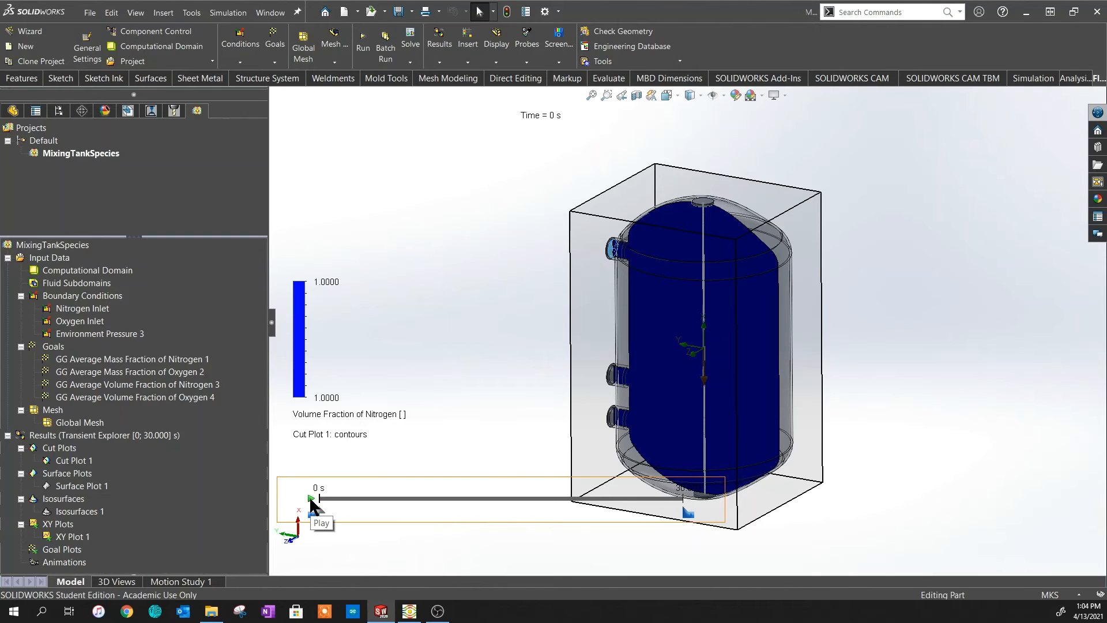
left_click(311, 499)
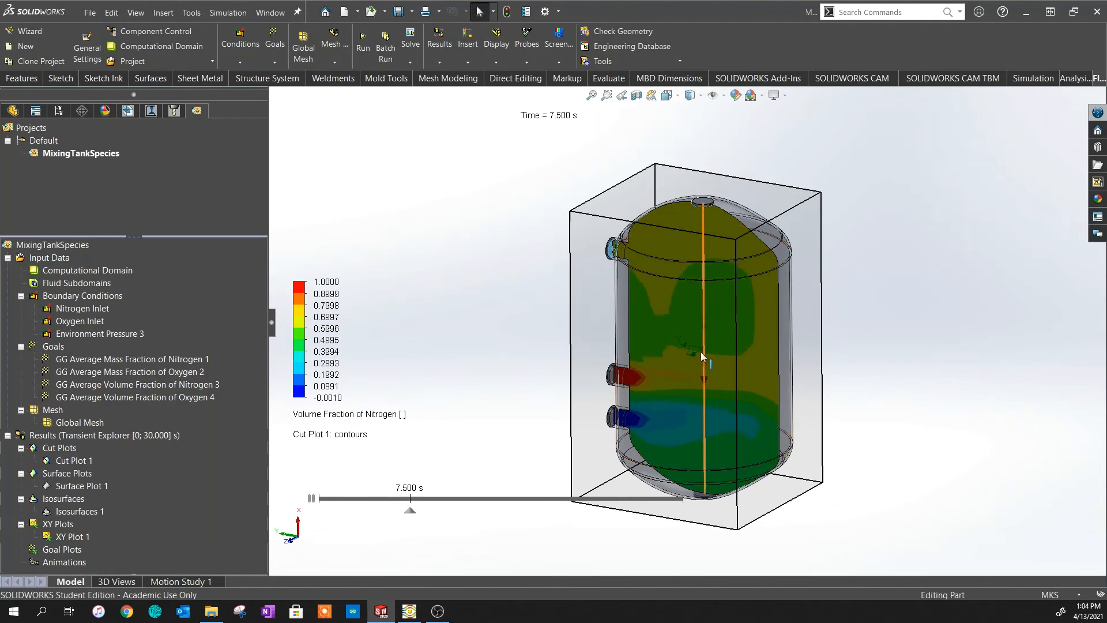
left_click(312, 498)
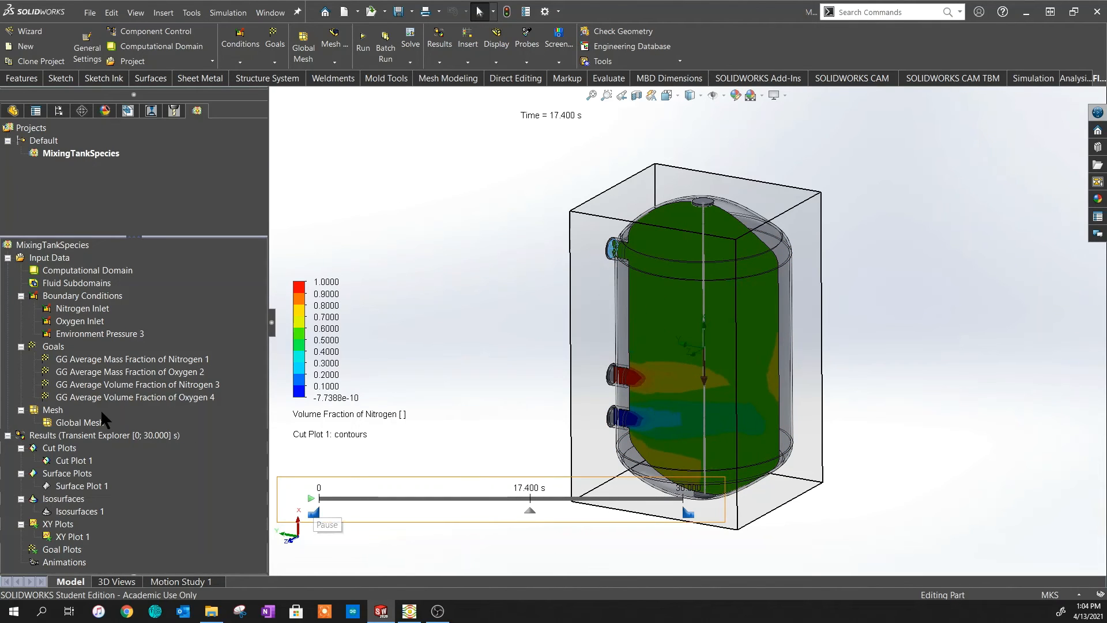
right_click(103, 433)
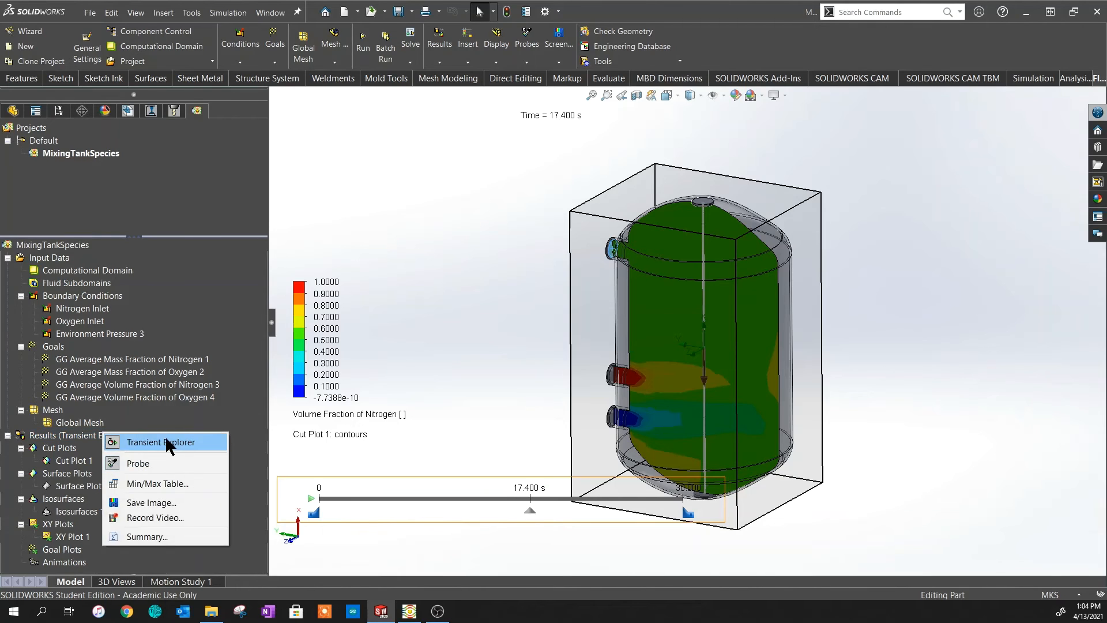
left_click(165, 442)
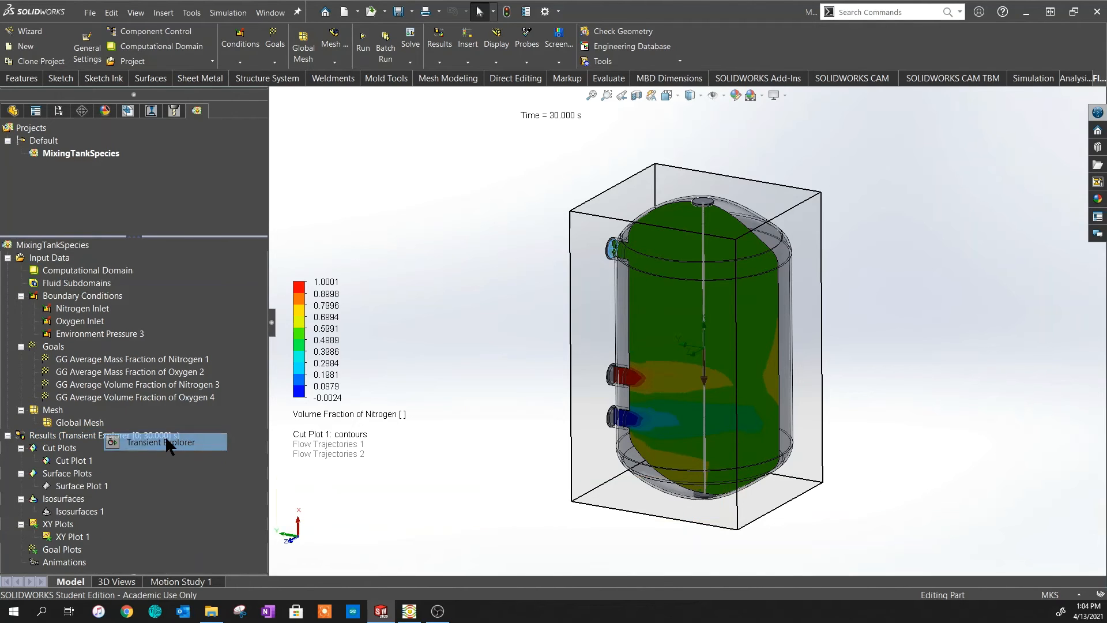
scroll(112, 330, "down", 3)
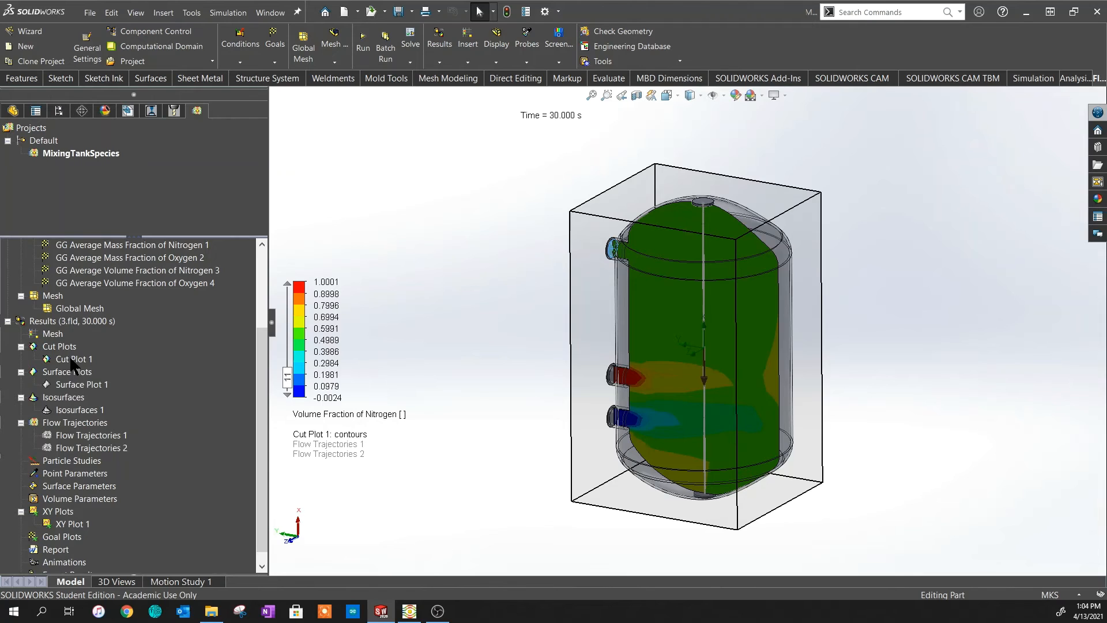
- Hide Cut Plot 1 from the tank model
right_click(71, 359)
left_click(128, 383)
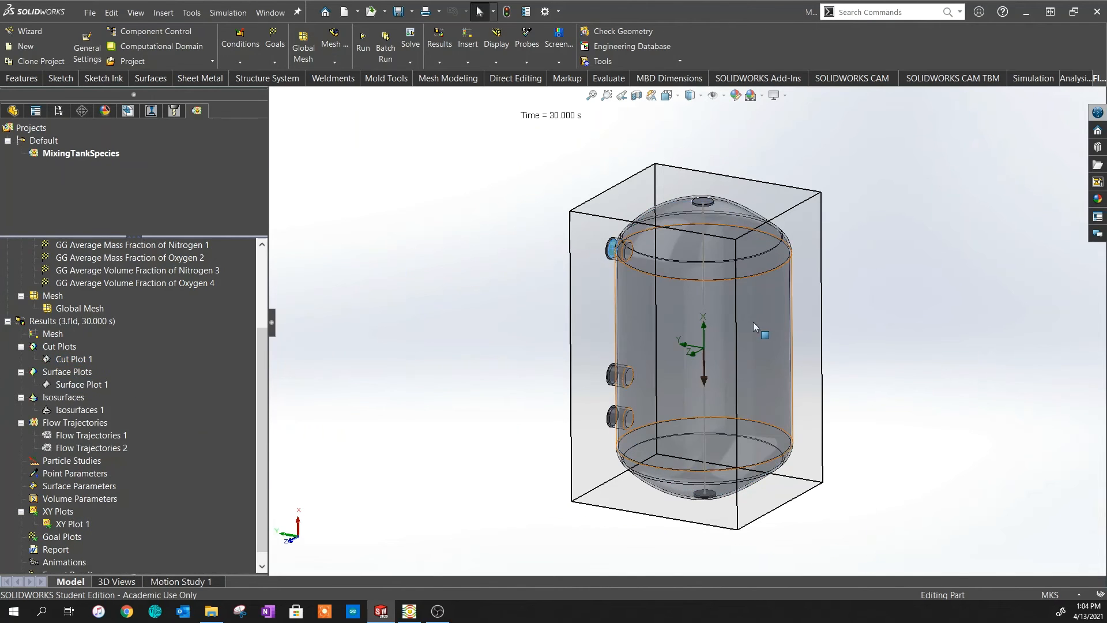
scroll(753, 322, "down", 1)
middle_click_drag(753, 321, 714, 323)
- Show Surface Plot 1 and zoom in on the inlet's nitrogen volume fraction
right_click(63, 385)
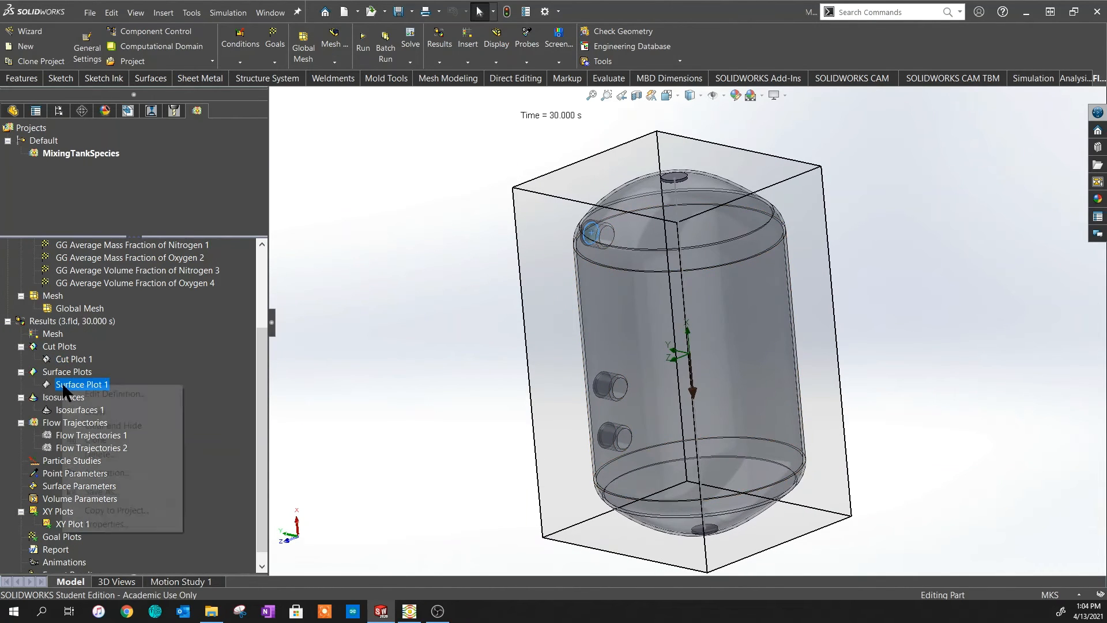
left_click(110, 406)
scroll(644, 231, "down", 5)
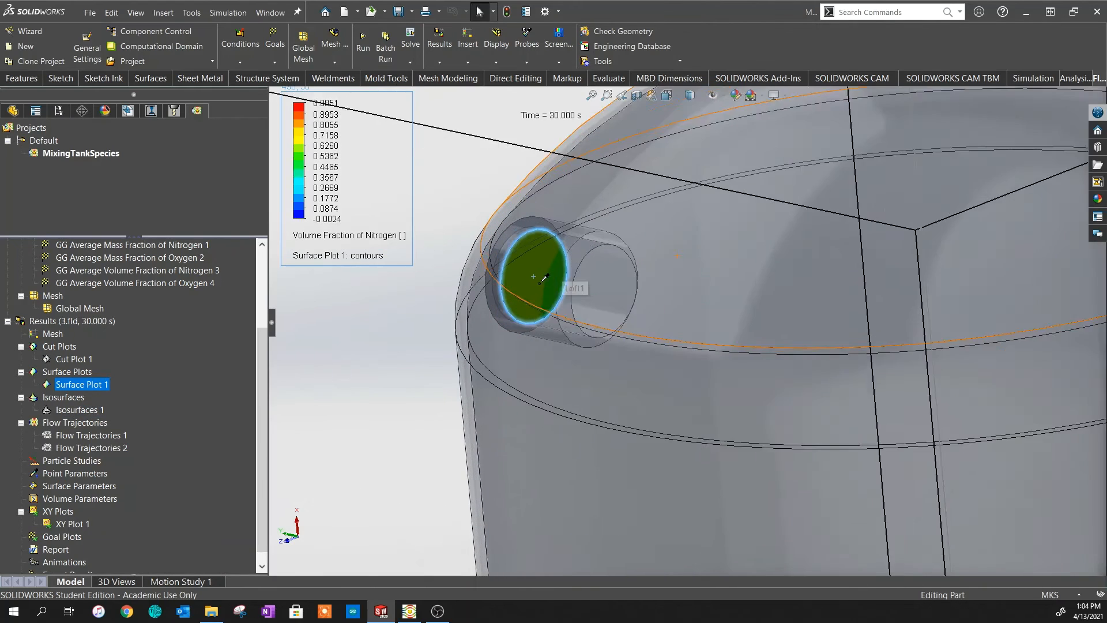
scroll(540, 283, "down", 4)
scroll(566, 261, "up", 1)
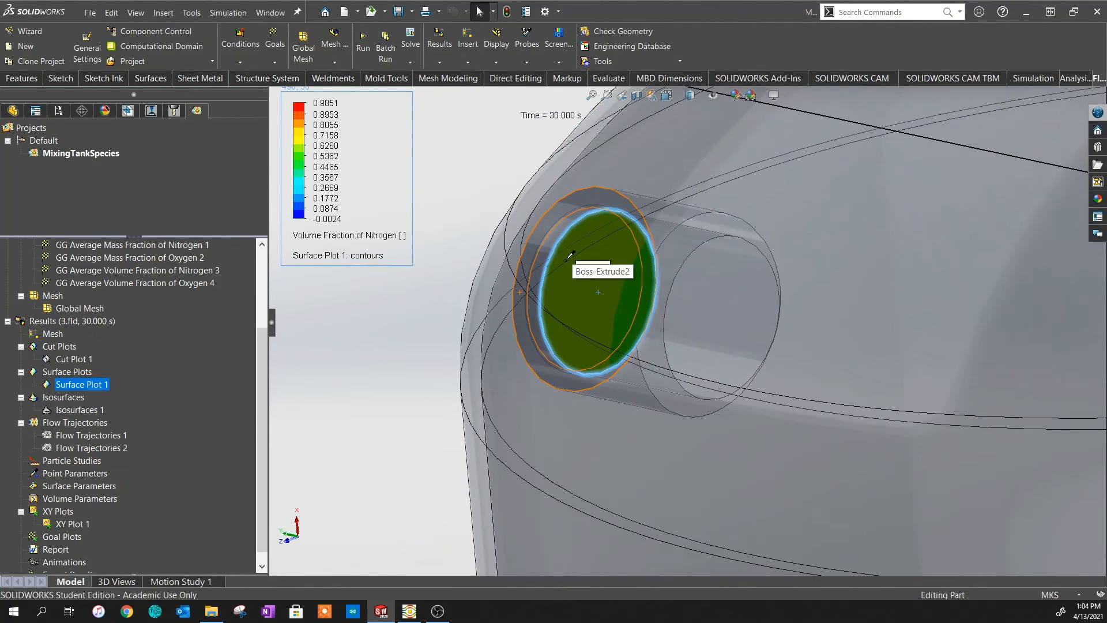
scroll(548, 311, "down", 3)
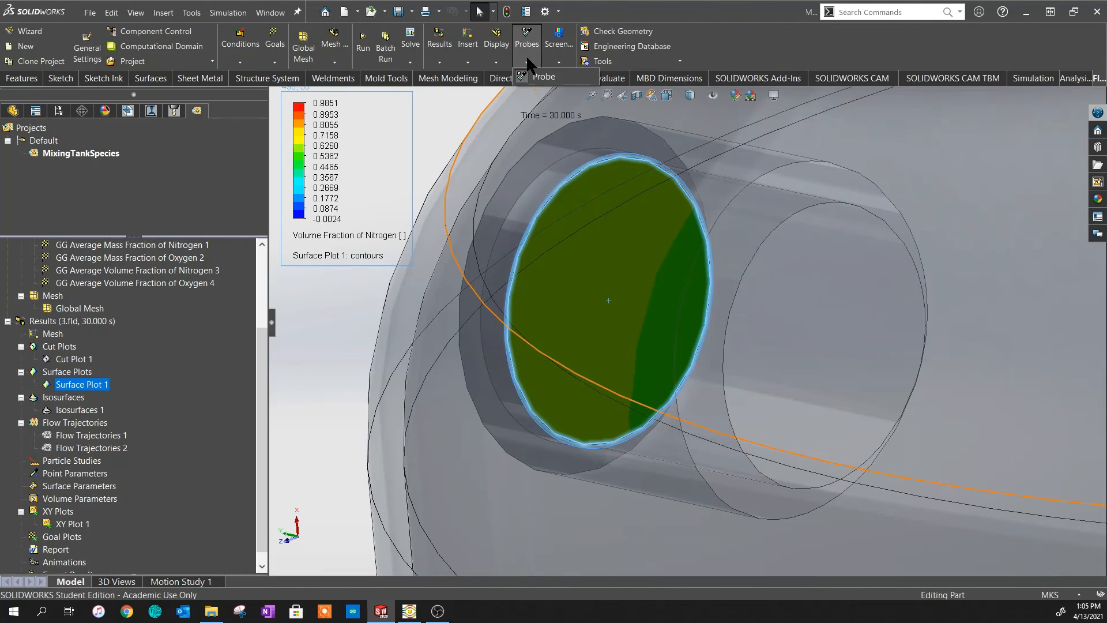
- Probe the inlet surface plot, reading nitrogen volume fractions of 0.5970 and 0.5753
left_click(539, 76)
left_click(585, 288)
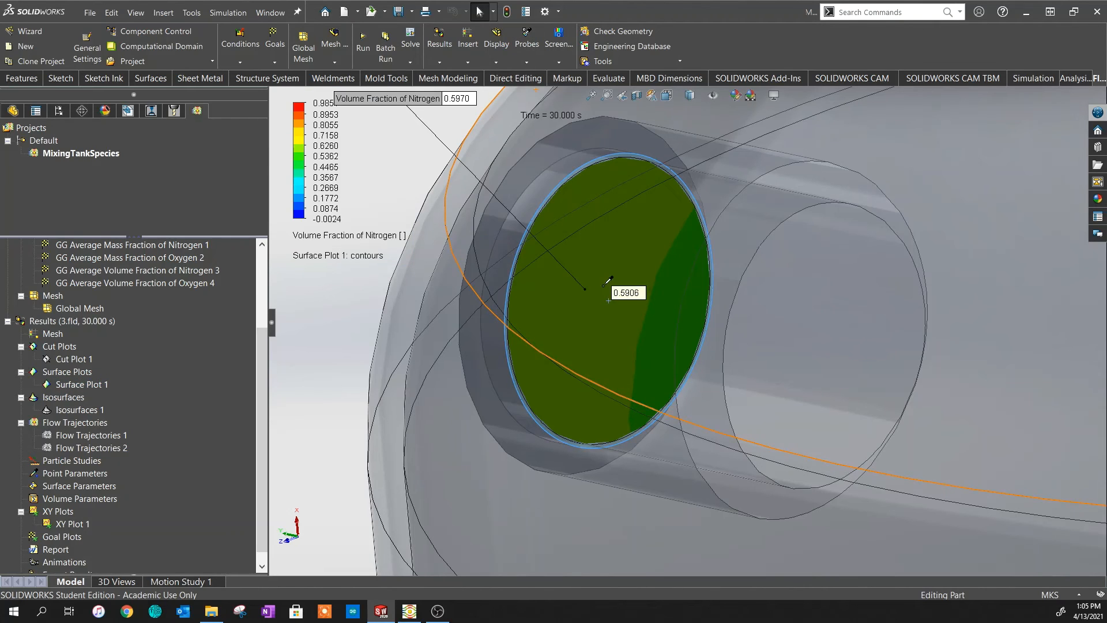
scroll(622, 259, "up", 2)
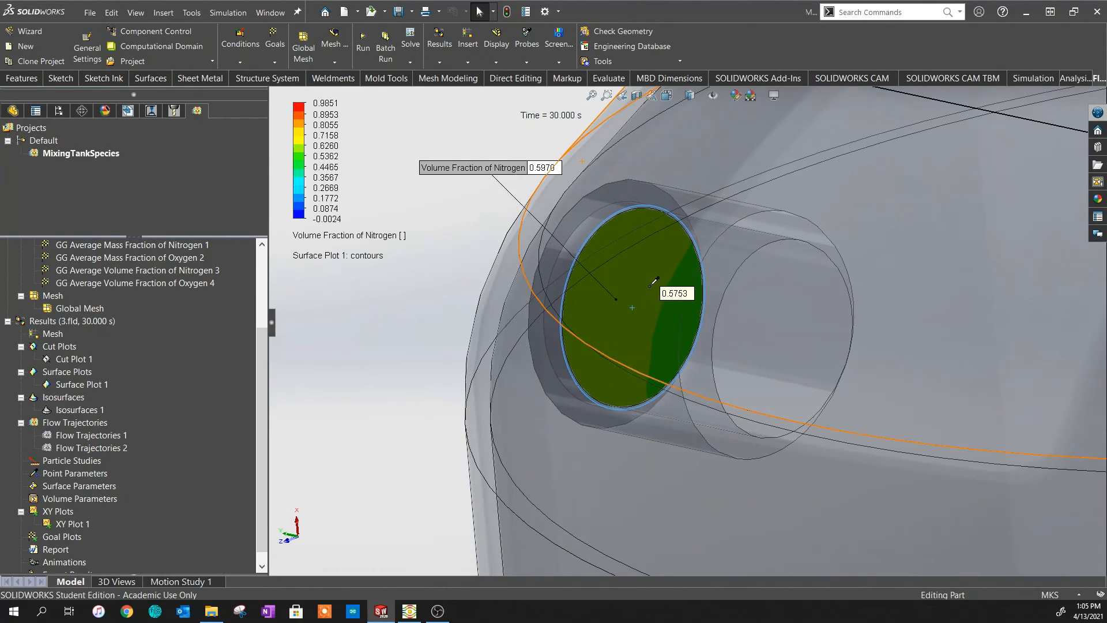
left_click(654, 281)
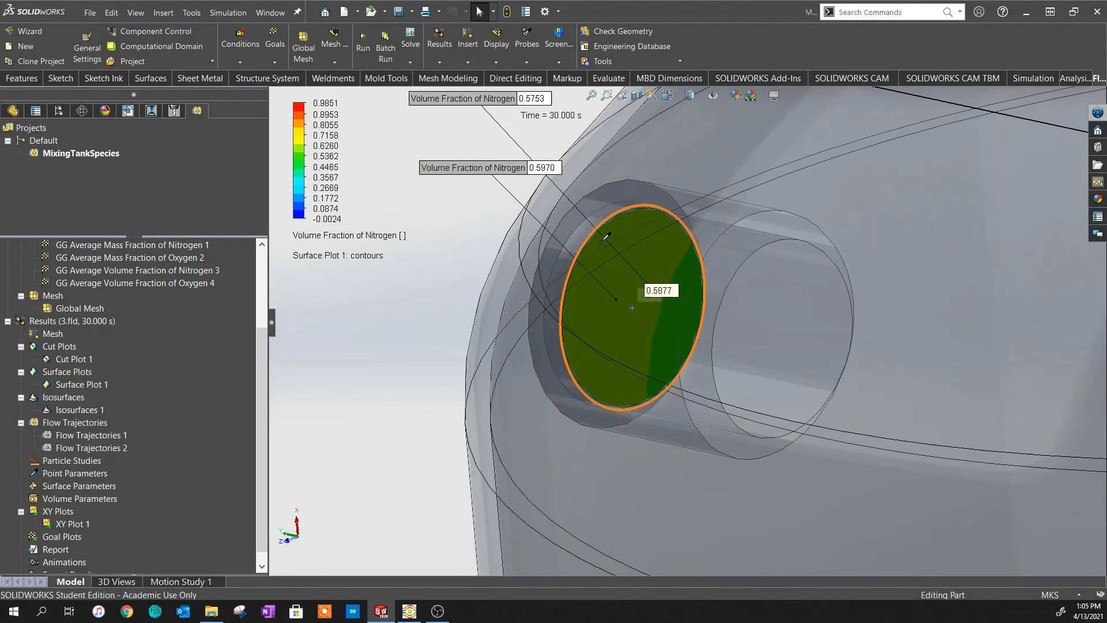
- Delete the 0.5970 and 0.5753 probe labels
key("Delete")
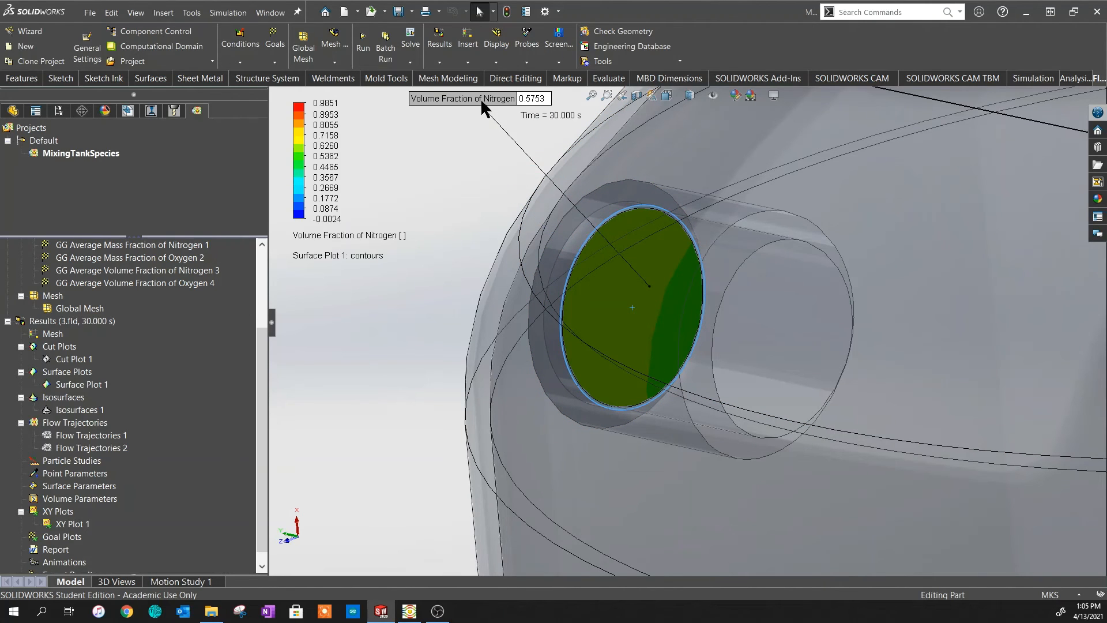
left_click(480, 97)
key("Delete")
- Zoom out to the whole tank and hide Surface Plot 1
scroll(623, 326, "up", 4)
scroll(671, 337, "up", 6)
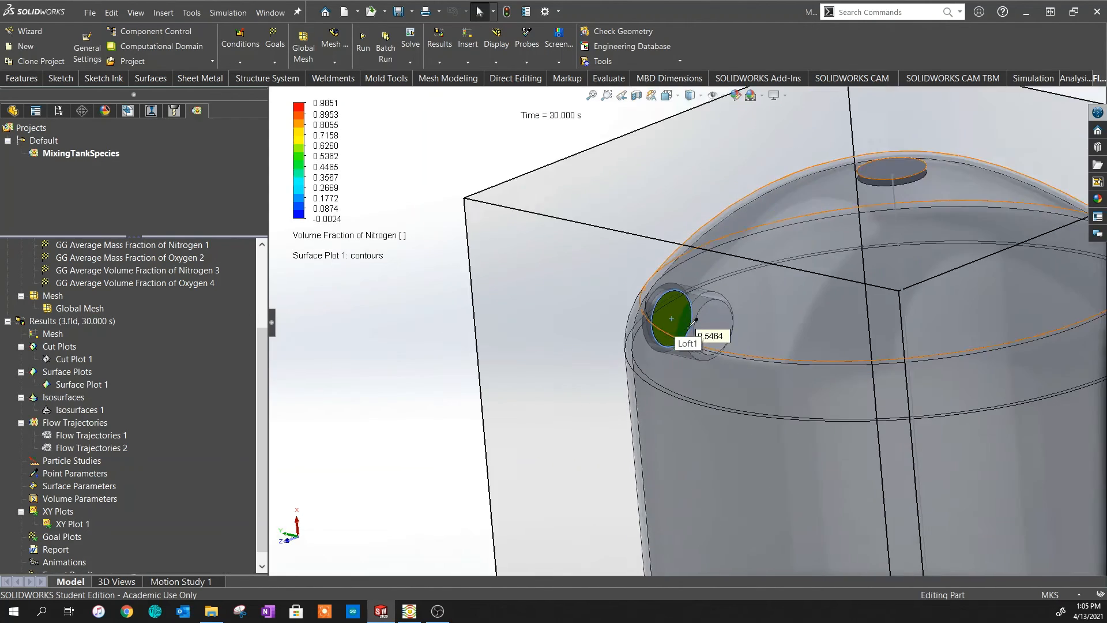
scroll(531, 416, "down", 2)
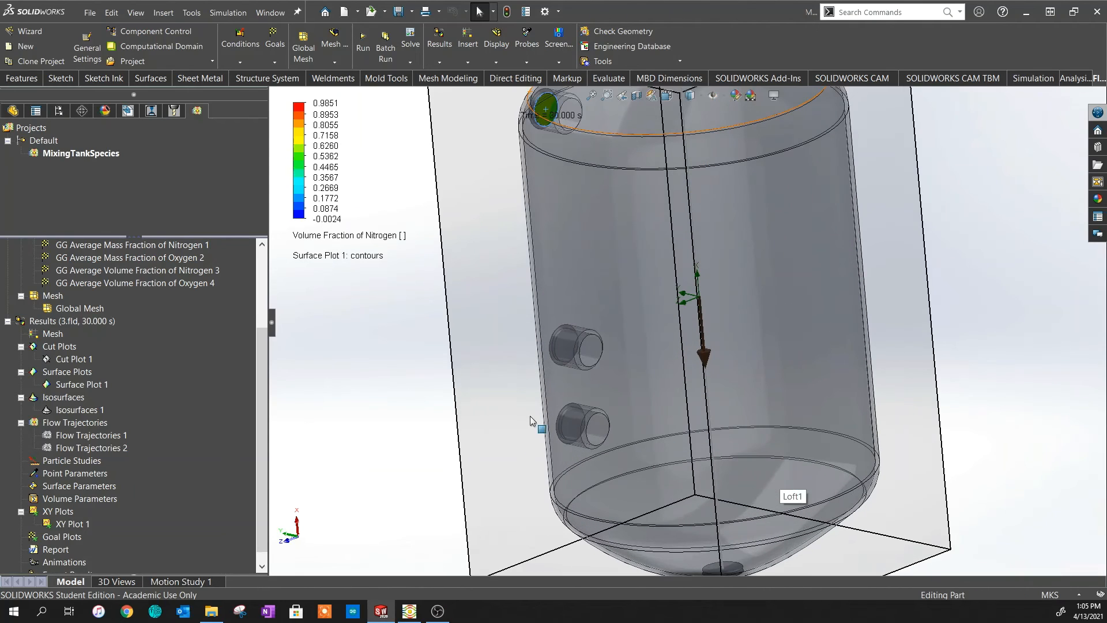
right_click(82, 384)
left_click(127, 413)
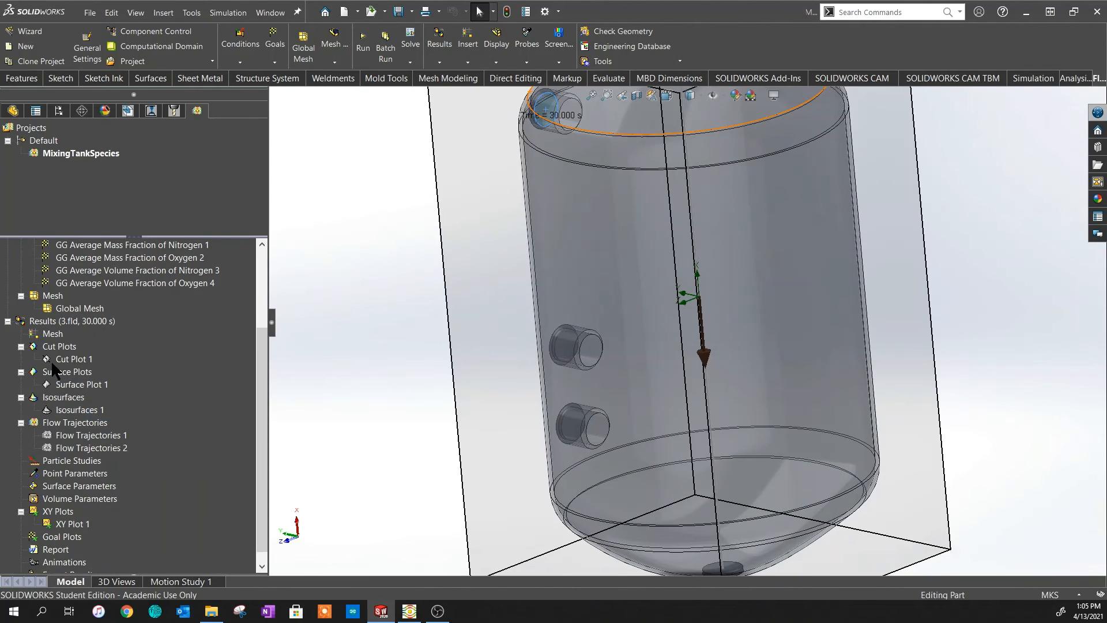
- Show the Isosurfaces 1 velocity sheet (0–28.147 m/s), orbit to inspect it, then hide it
right_click(75, 409)
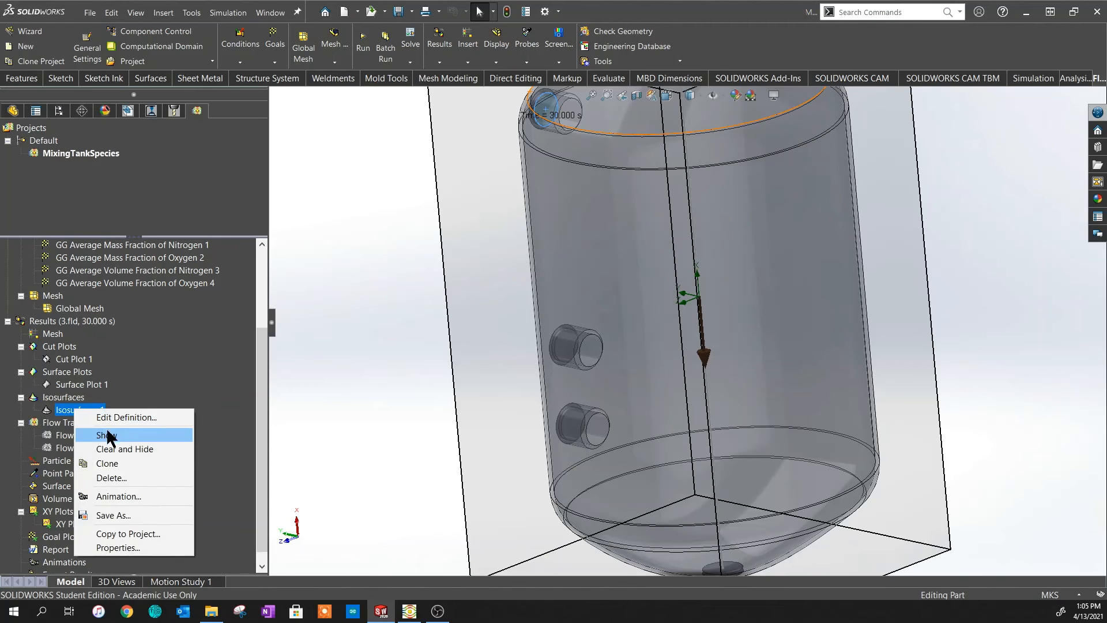
left_click(115, 434)
middle_click_drag(663, 346, 721, 362)
middle_click_drag(718, 277, 697, 313)
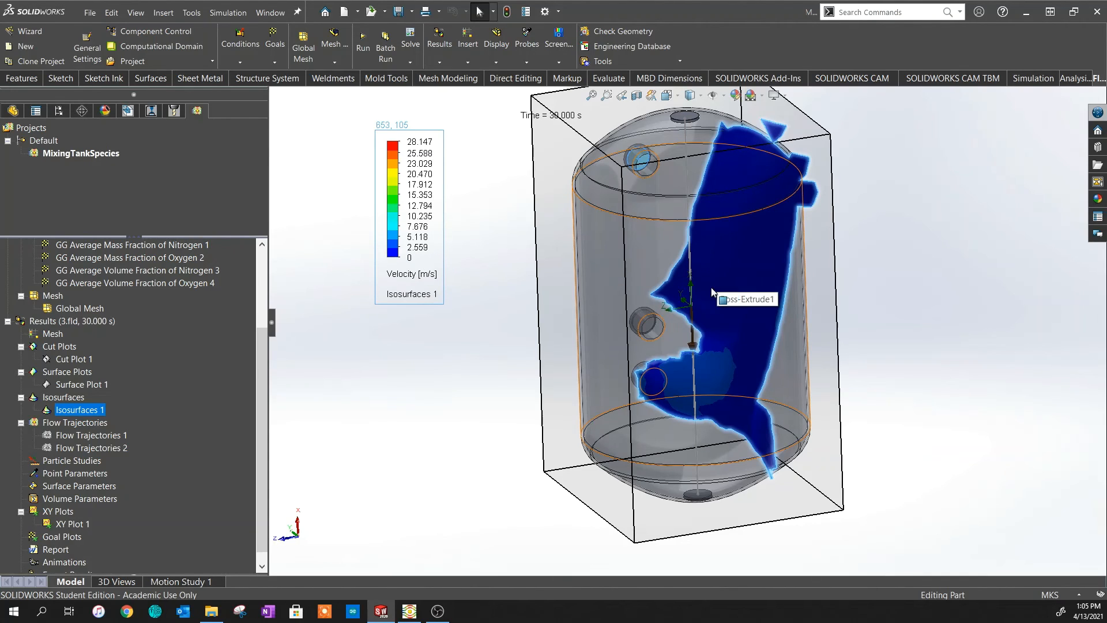
right_click(77, 412)
left_click(110, 429)
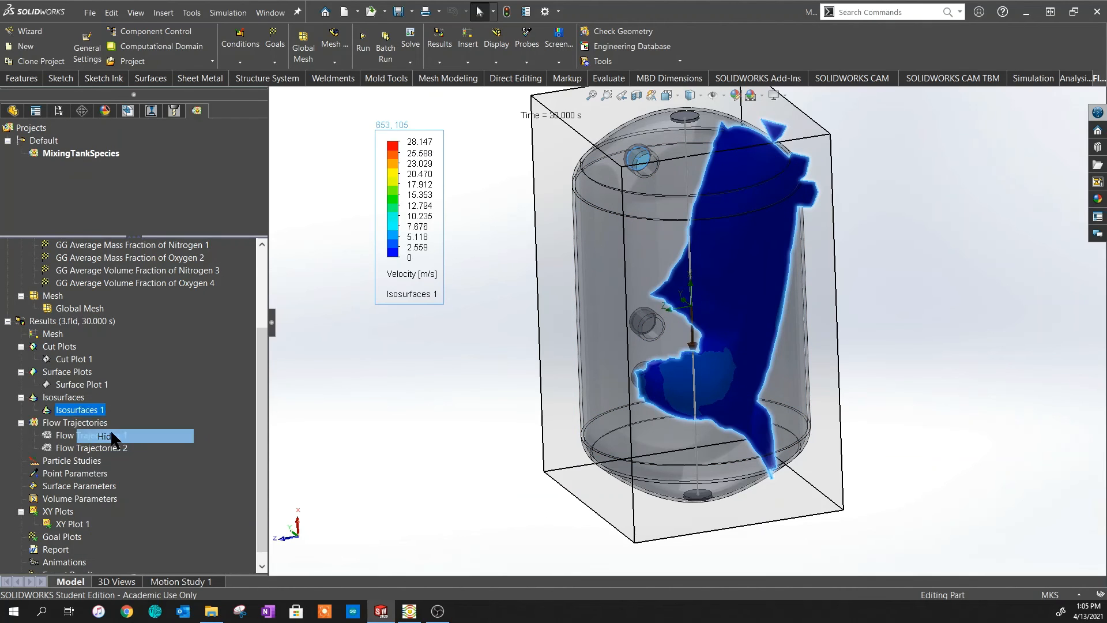
- Show Flow Trajectories 1 and 2, orbit the tank, and play the particle animation
right_click(70, 426)
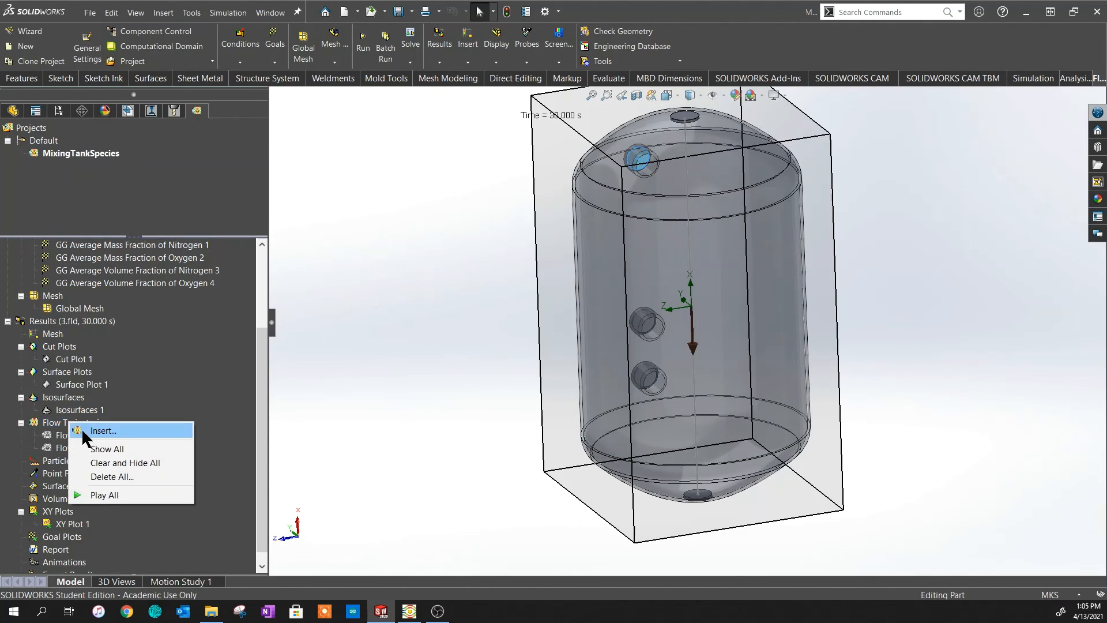
left_click(111, 448)
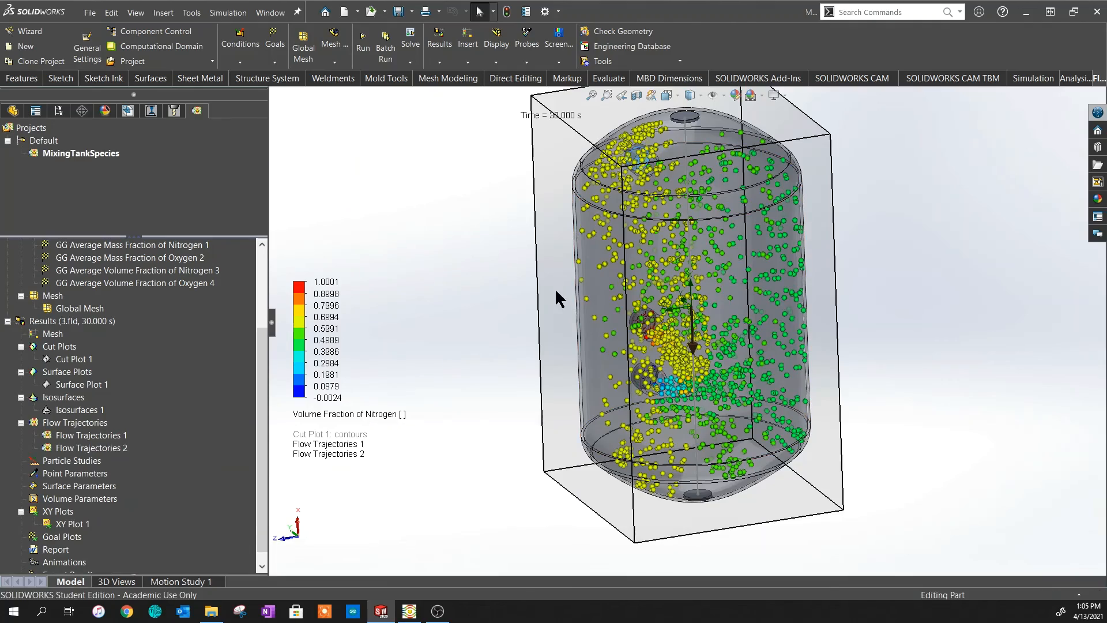
middle_click_drag(572, 348, 655, 348)
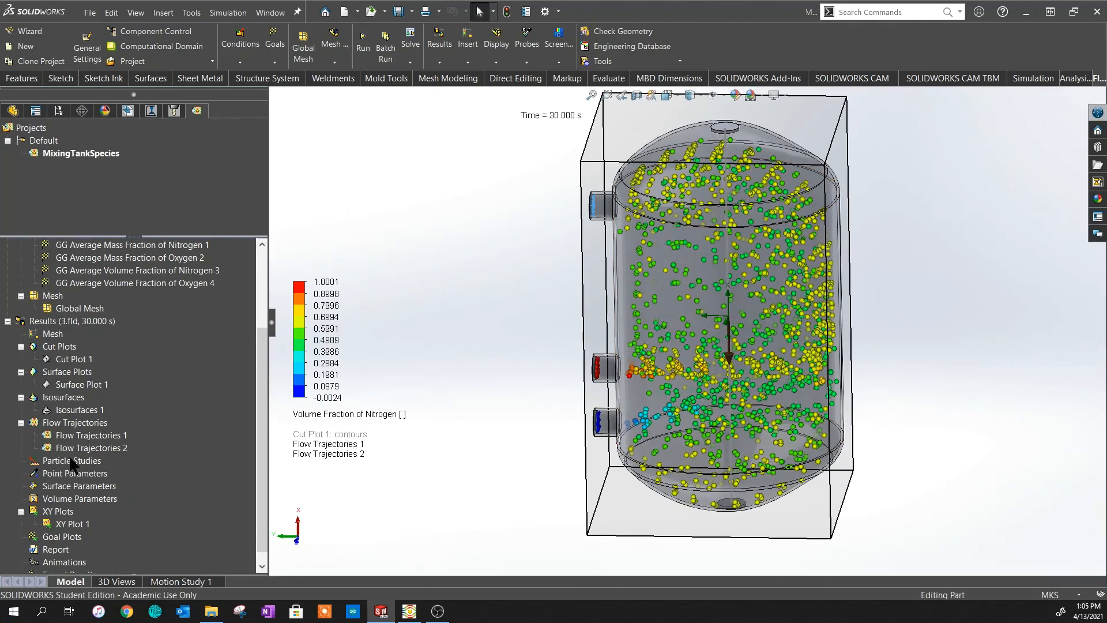
right_click(59, 424)
left_click(92, 489)
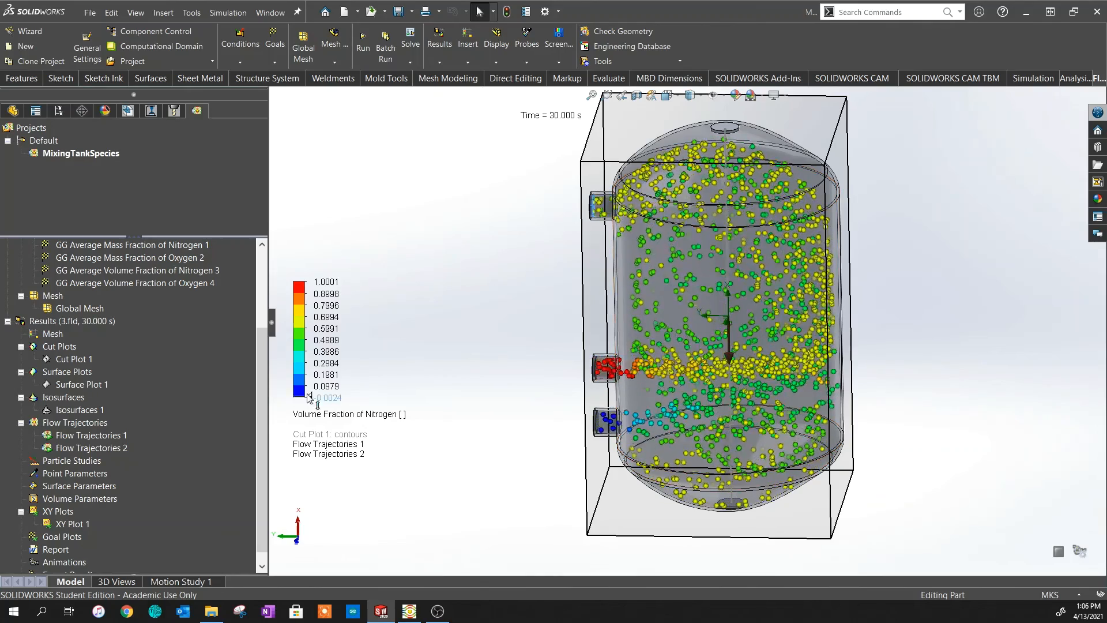
- Hide all flow trajectories, leaving the tank bare
right_click(71, 425)
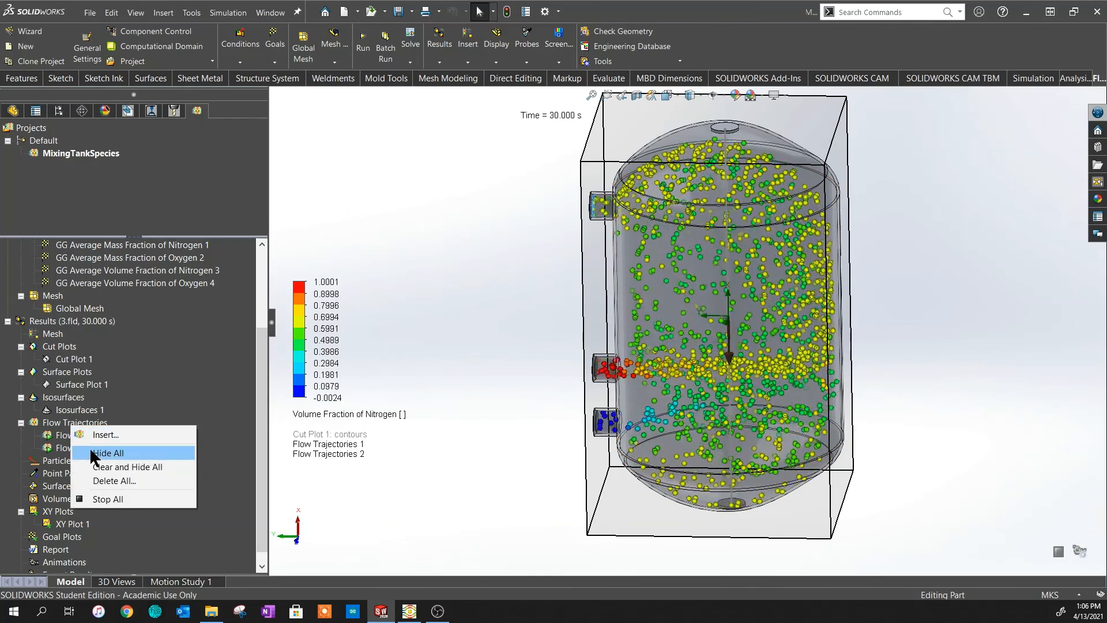
left_click(94, 453)
scroll(739, 291, "down", 2)
scroll(740, 293, "up", 4)
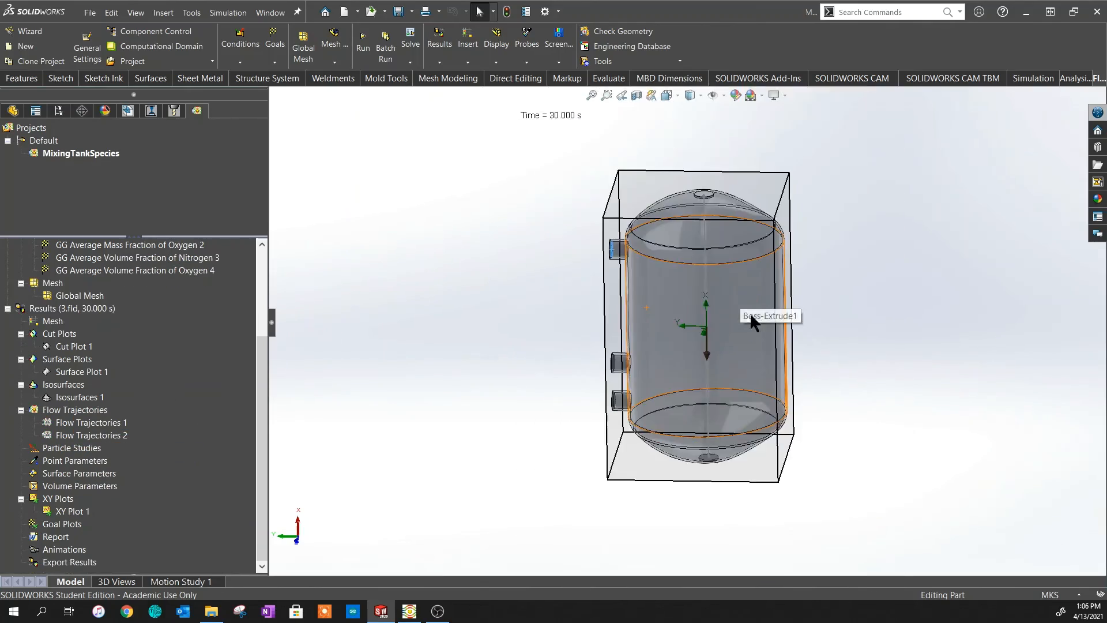
- Show XY Plot 1's nitrogen volume fraction graph along Sketch7 beside the tank
middle_click_drag(750, 312, 554, 383)
right_click(61, 510)
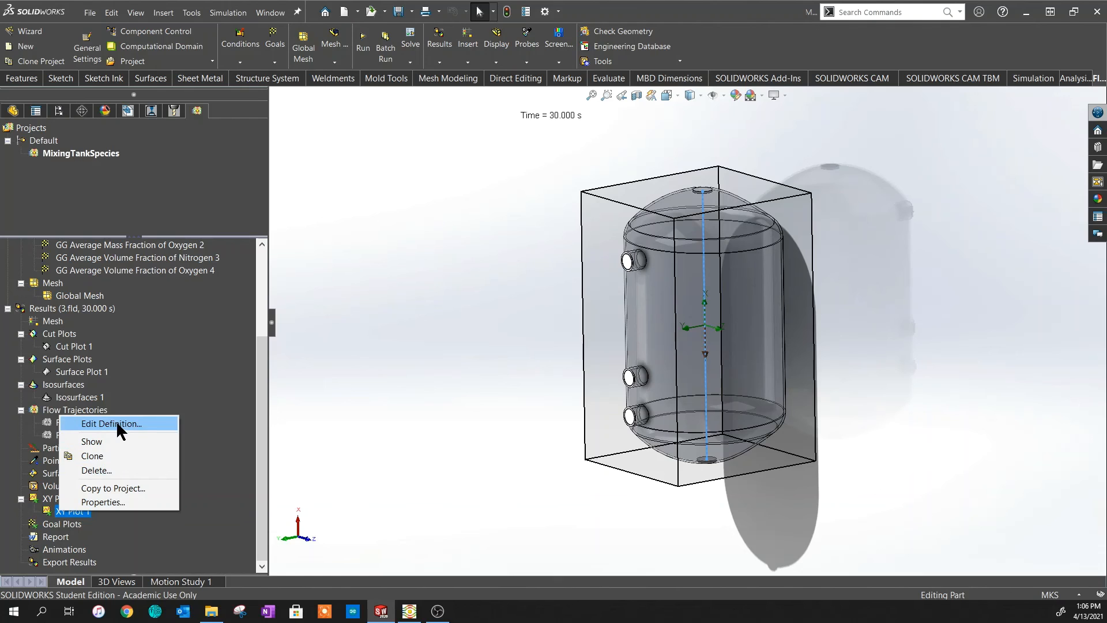
left_click(99, 442)
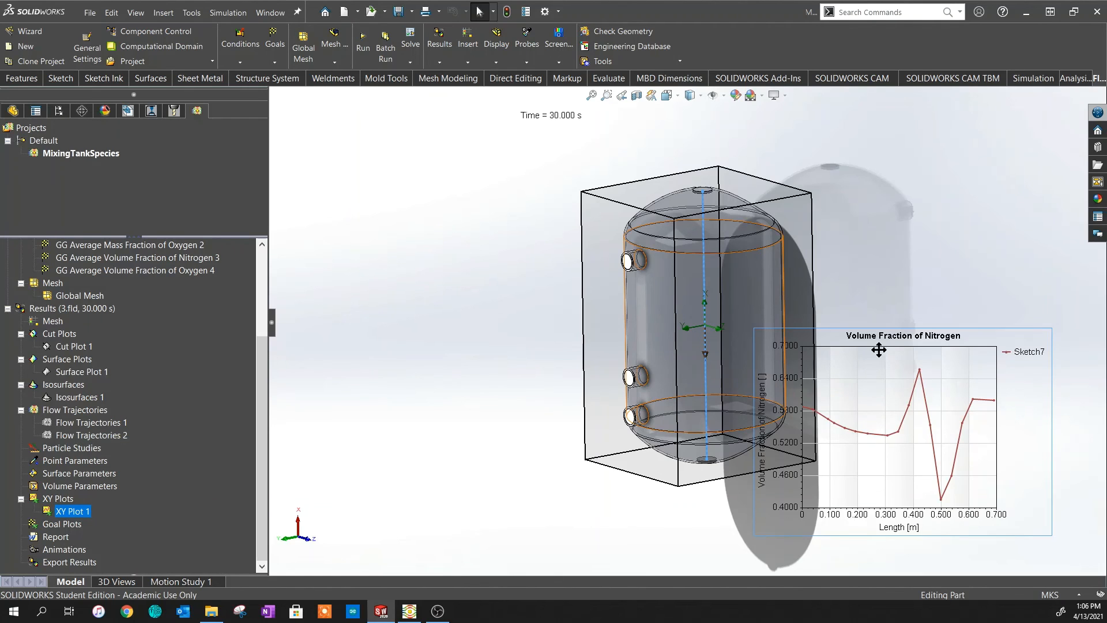
scroll(870, 299, "down", 3)
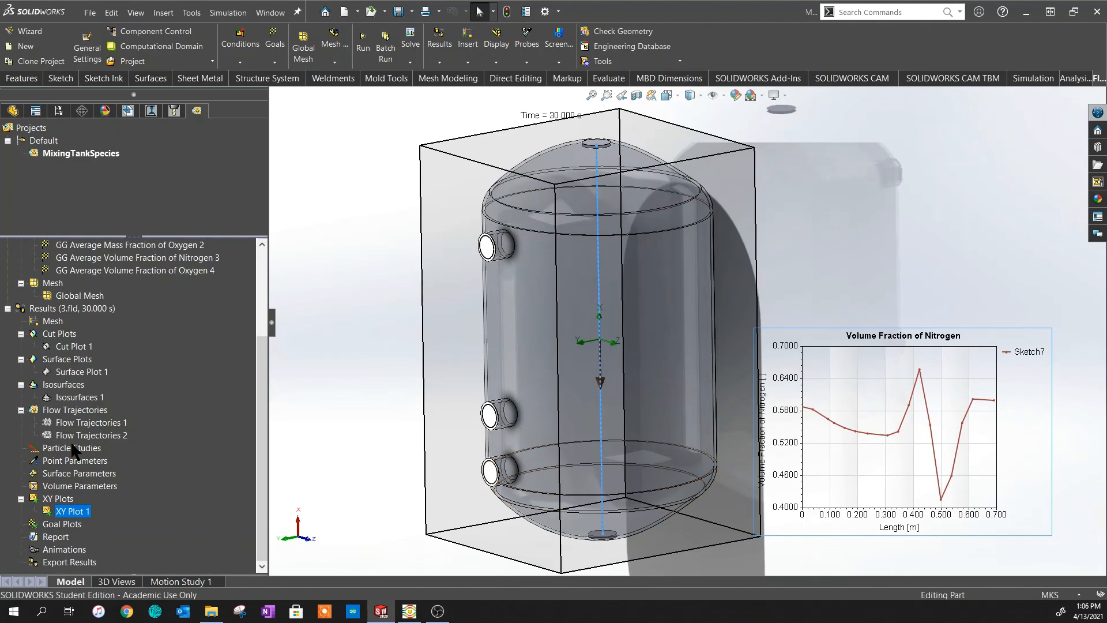
- In Transient Explorer, reset the time to 0 s and play results through 5.400 s
right_click(57, 307)
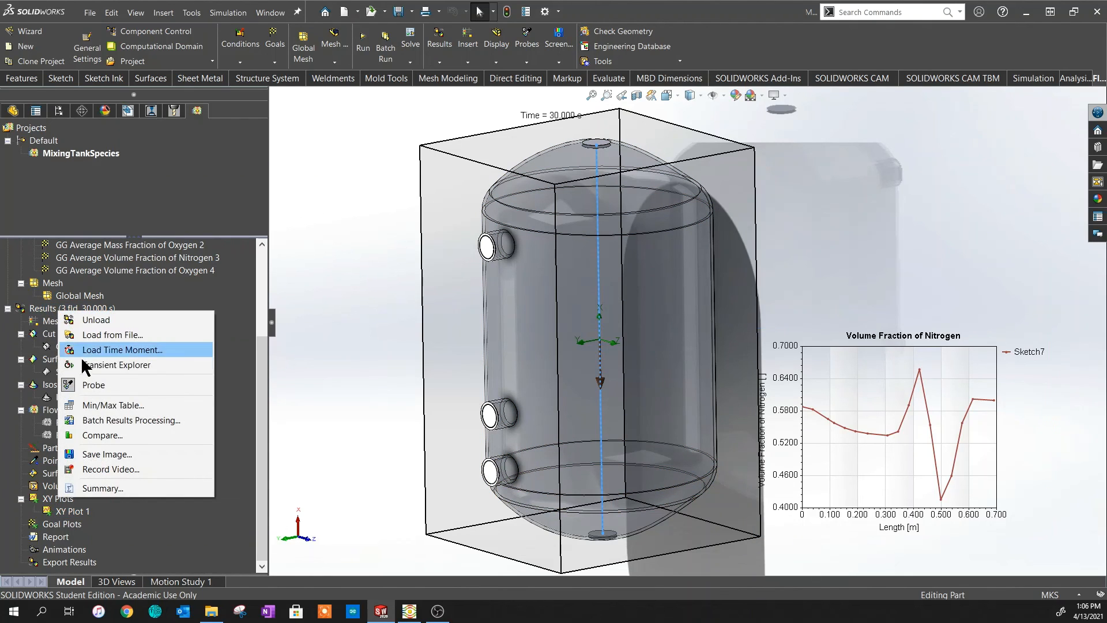
left_click(89, 366)
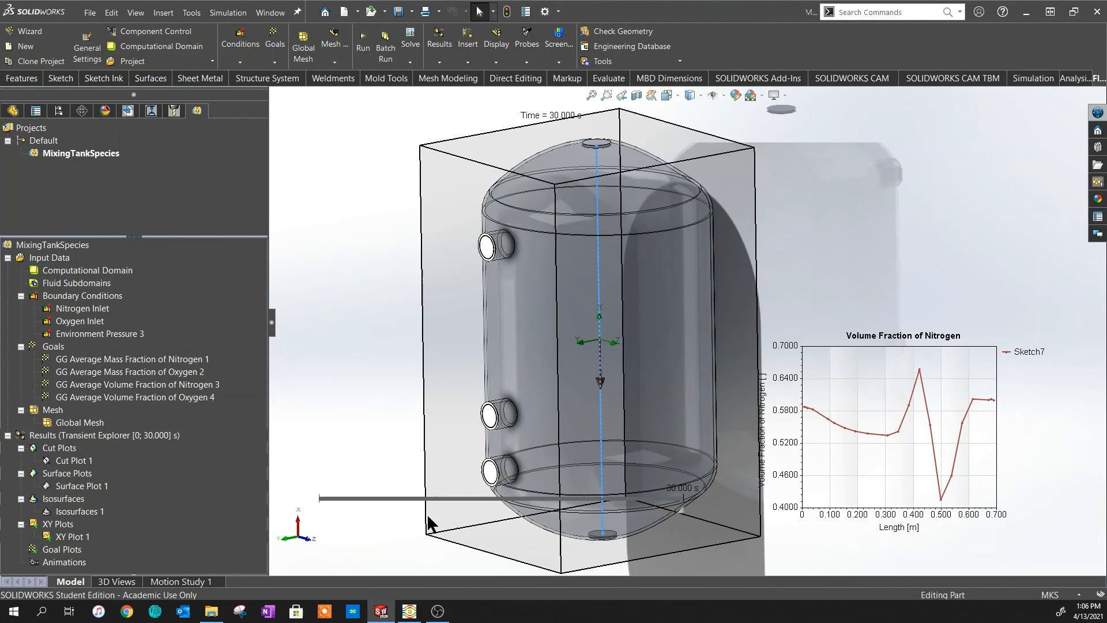
mouse_move(326, 506)
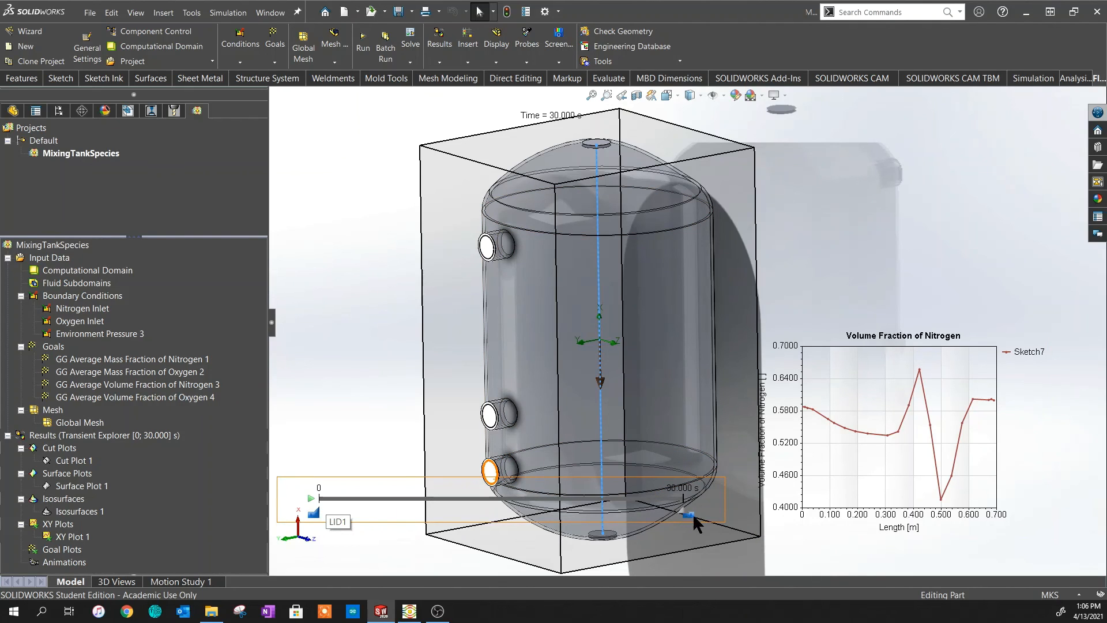
left_click_drag(615, 511, 300, 517)
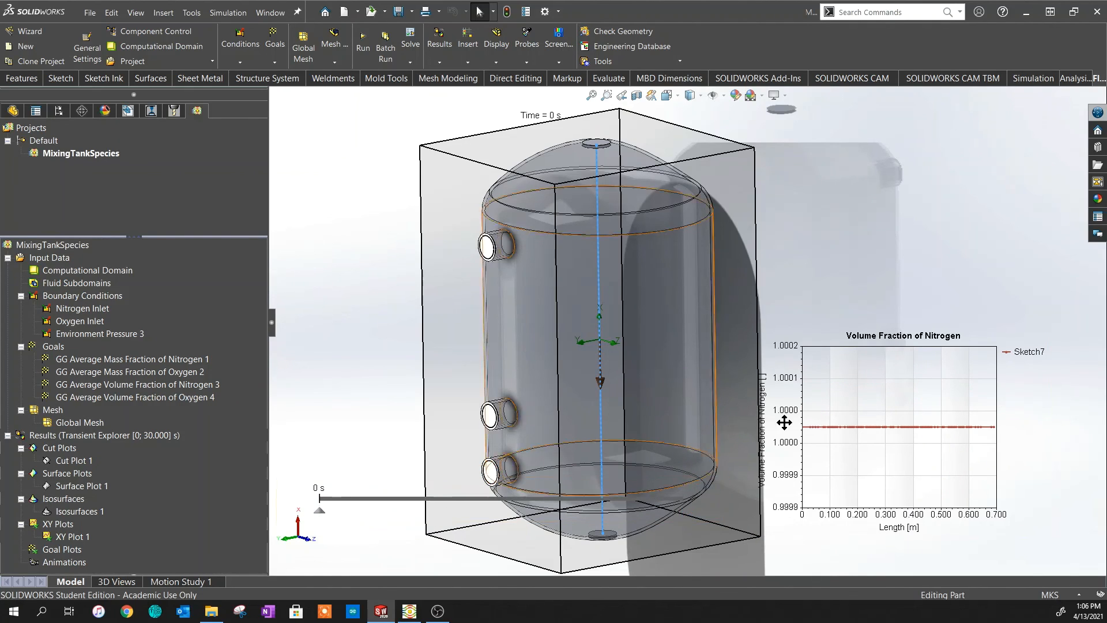
left_click(311, 499)
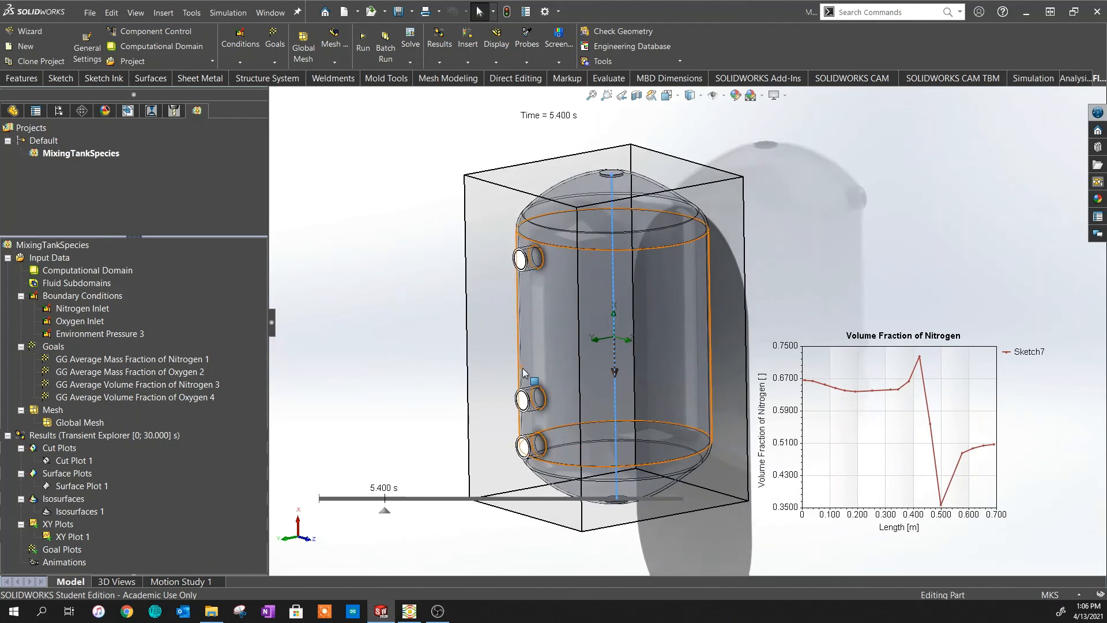
middle_click_drag(522, 368, 408, 379)
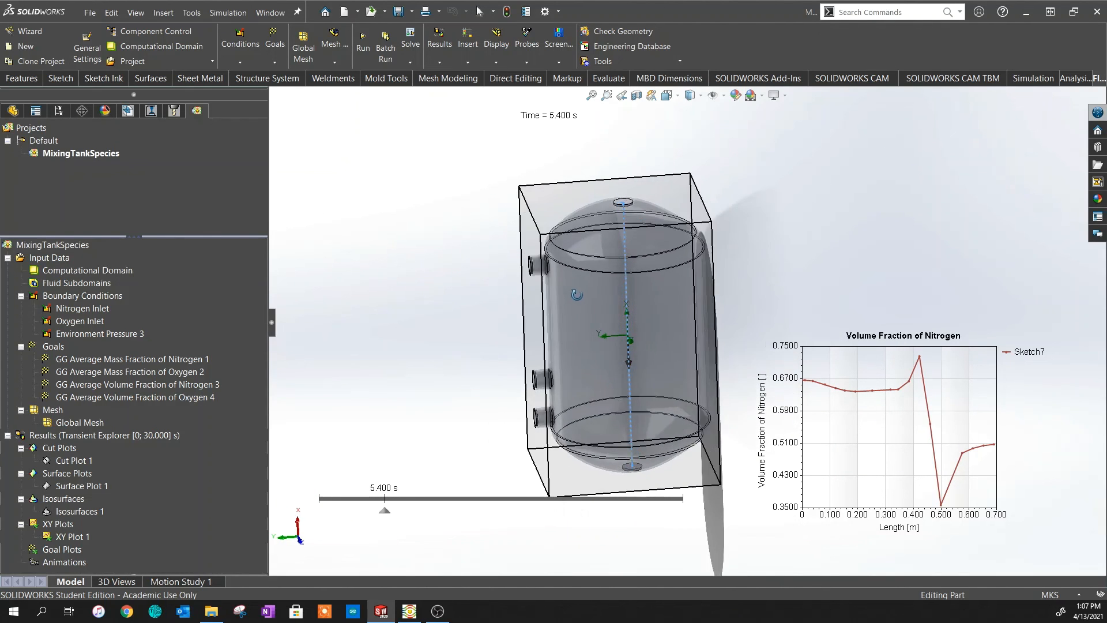